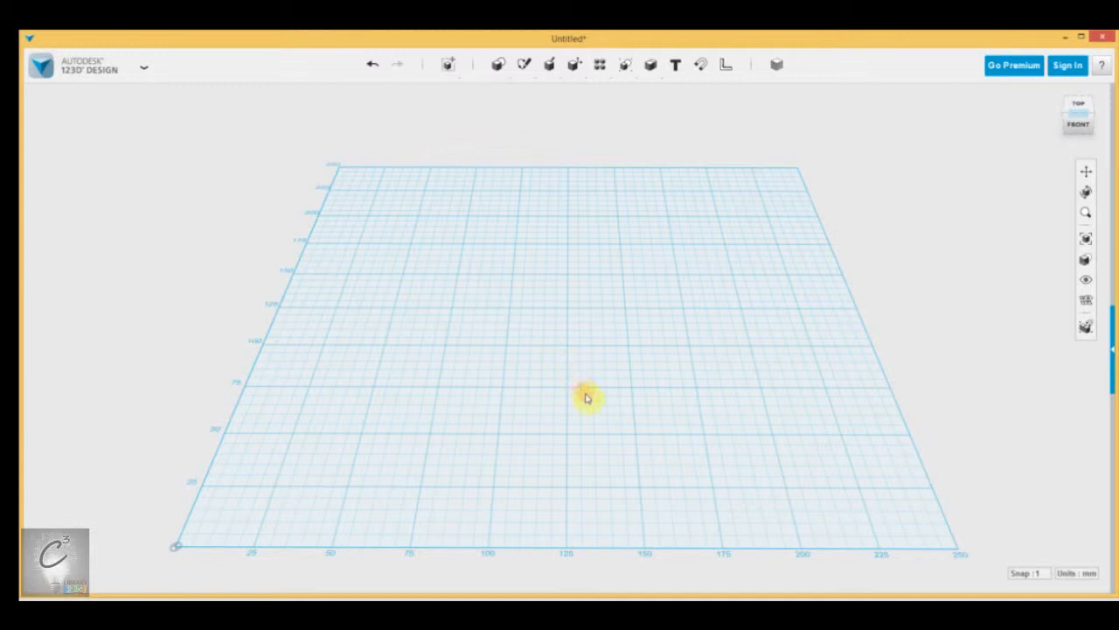
# Step: Pan across the grid and look through the file commands list without choosing one
pyautogui.moveTo(591, 406); pyautogui.dragTo(586, 358, button='middle')
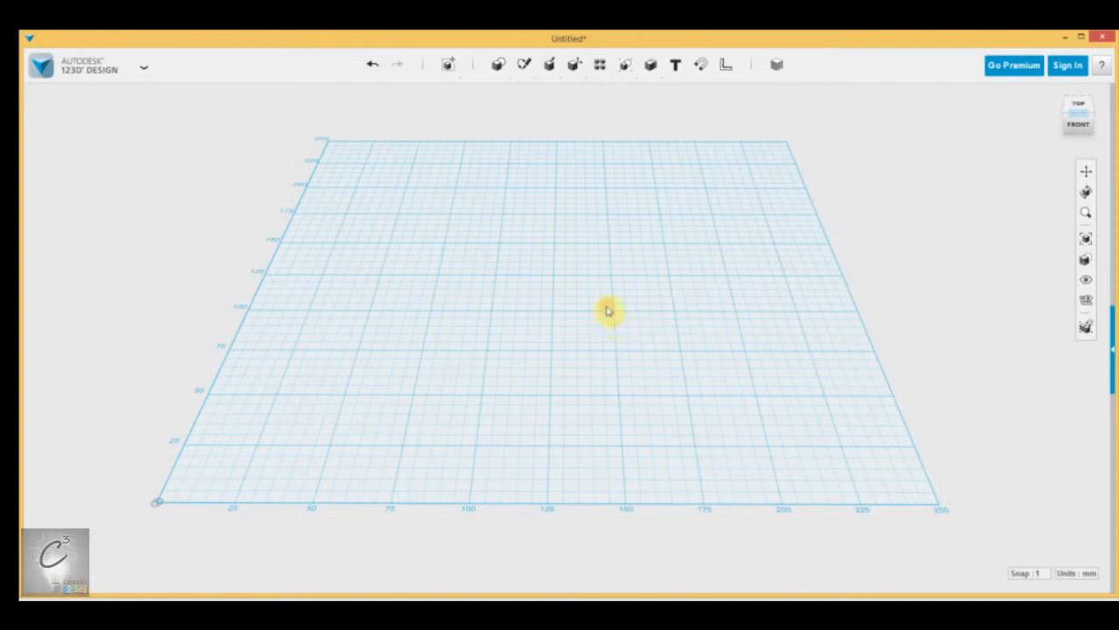
pyautogui.click(141, 77)
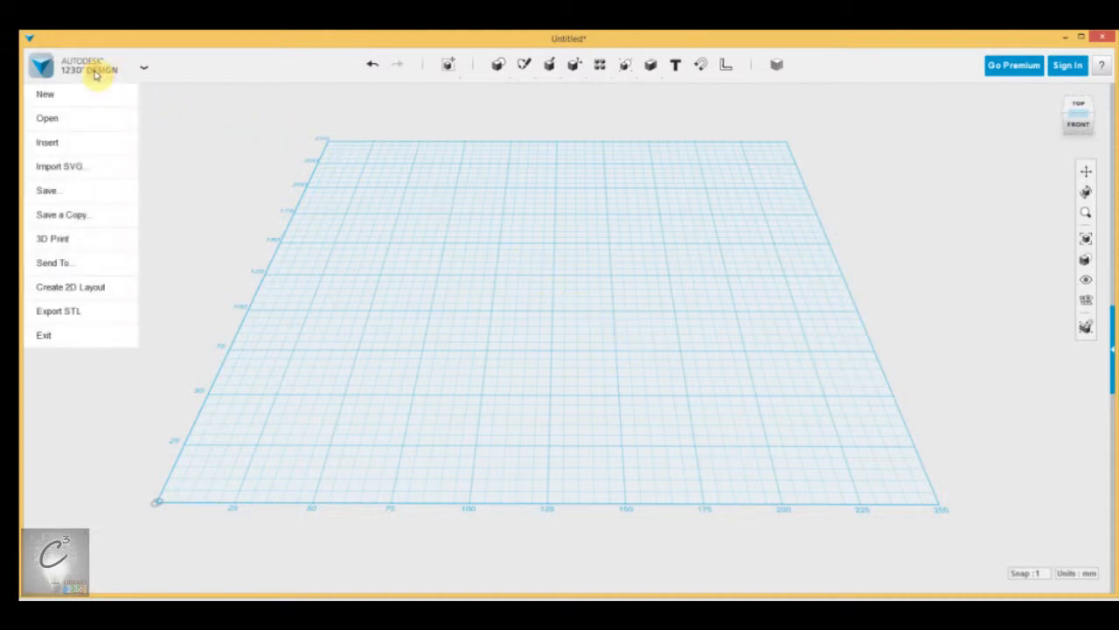
pyautogui.click(447, 66)
pyautogui.moveTo(498, 69)
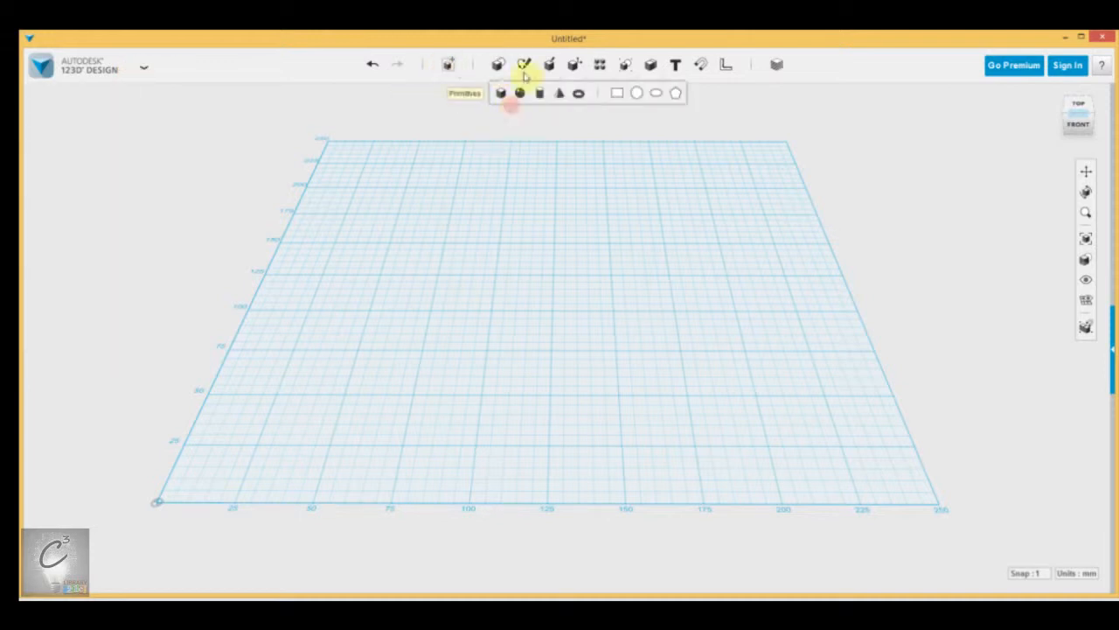
pyautogui.moveTo(574, 66)
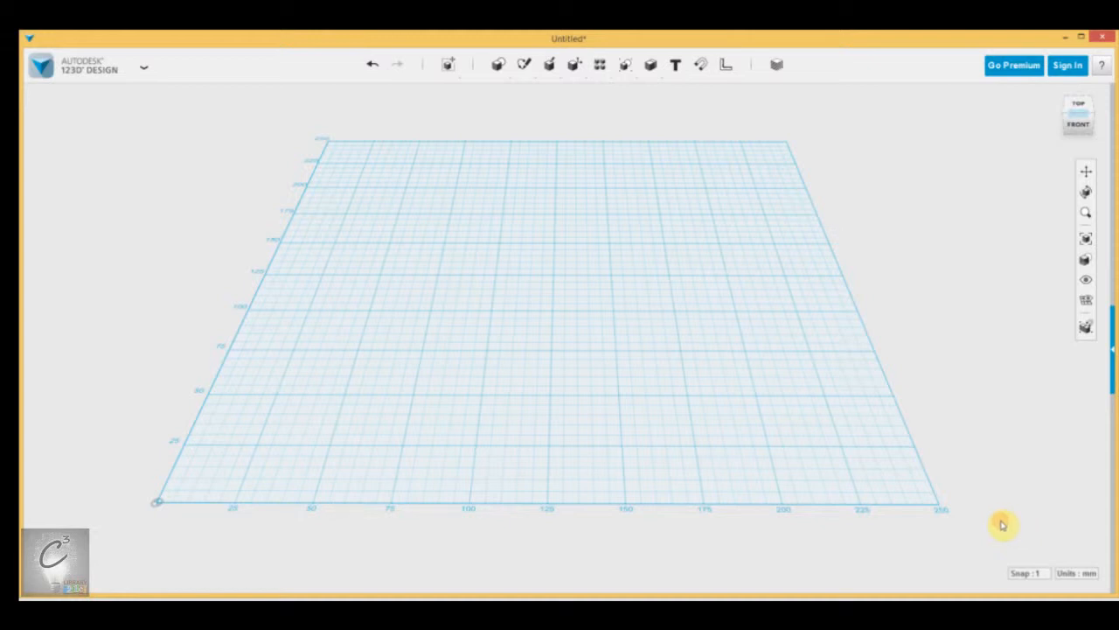
# Step: Check the snap and unit lists, then insert a 20 × 20 × 20 mm box
pyautogui.click(1037, 573)
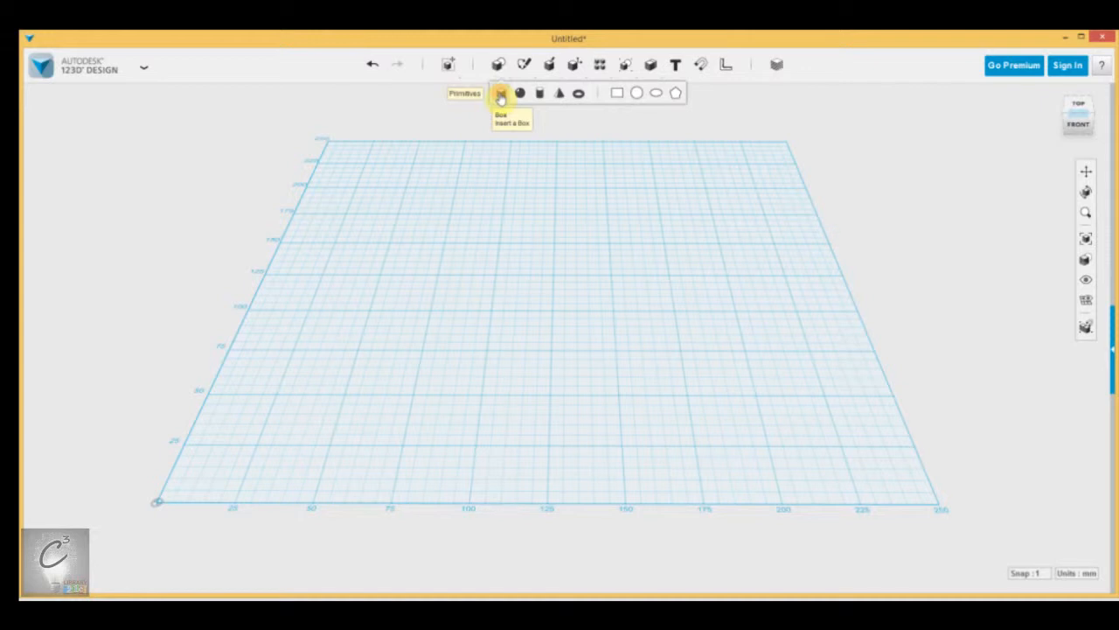
pyautogui.scroll(5, 595, 432)
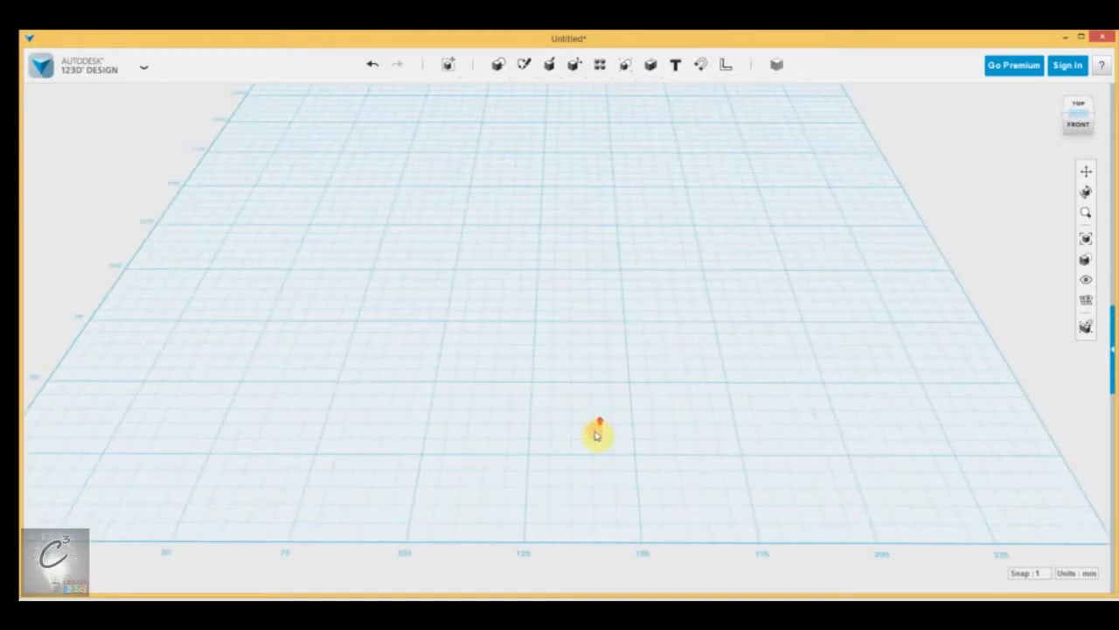
pyautogui.click(1041, 573)
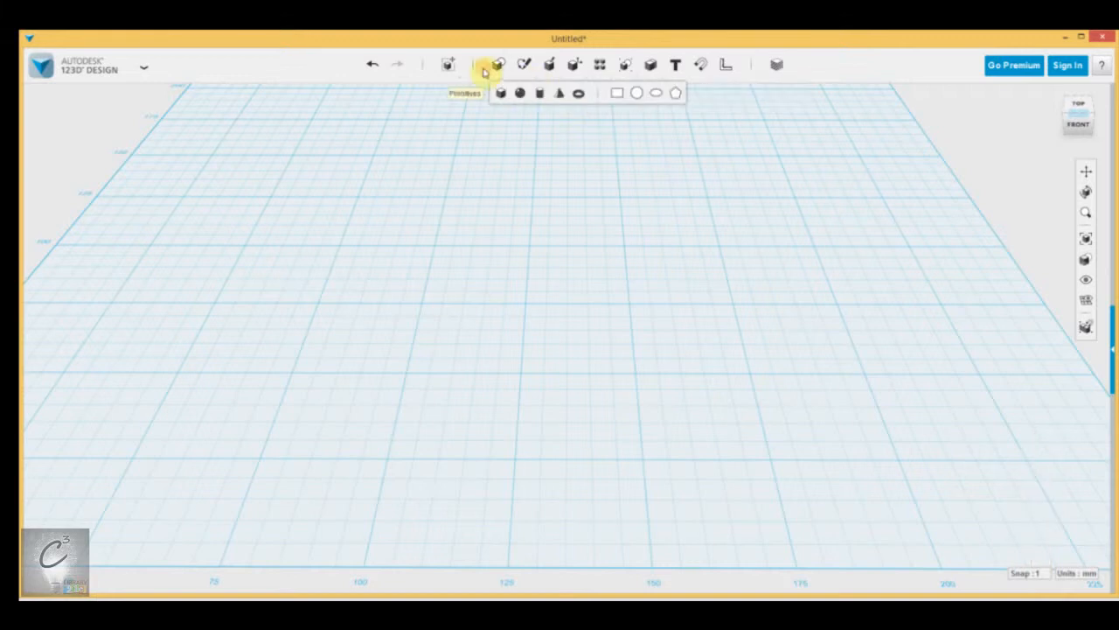
pyautogui.click(1080, 572)
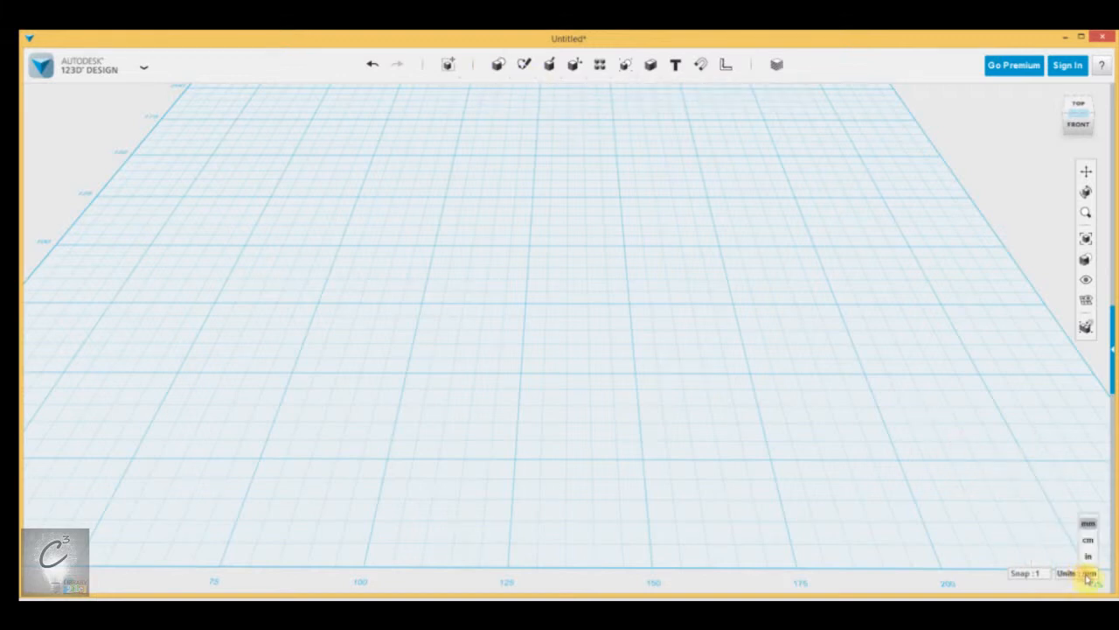
pyautogui.click(502, 93)
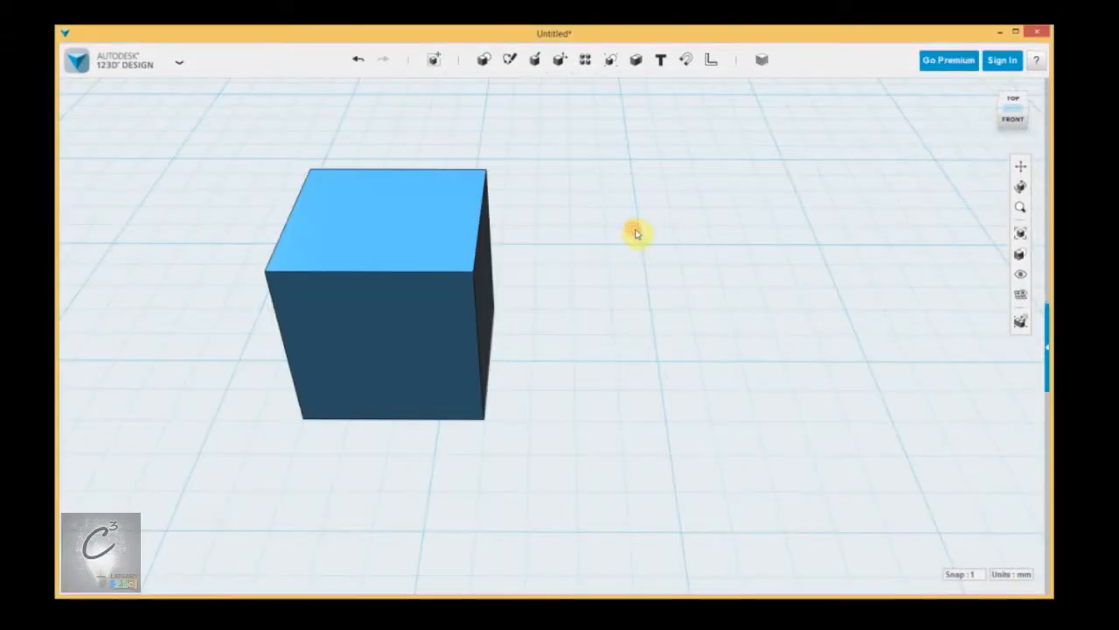
# Step: Move the box 1 mm to the right along the X axis
pyautogui.moveTo(572, 305); pyautogui.dragTo(667, 323, button='middle')
pyautogui.moveTo(667, 323); pyautogui.dragTo(666, 322, button='right')
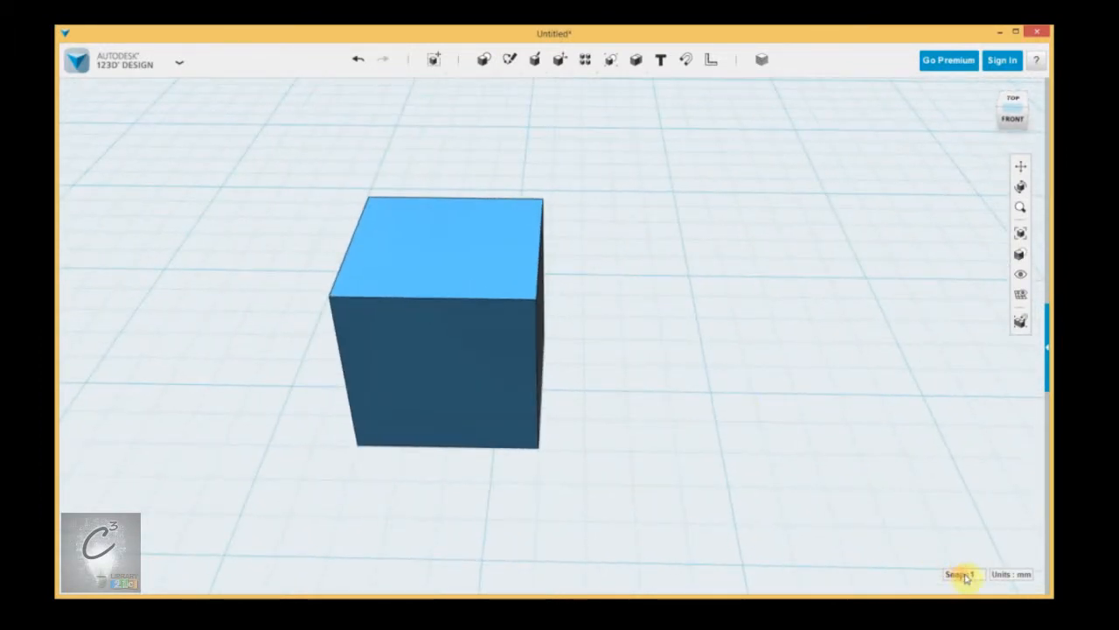
pyautogui.click(457, 346)
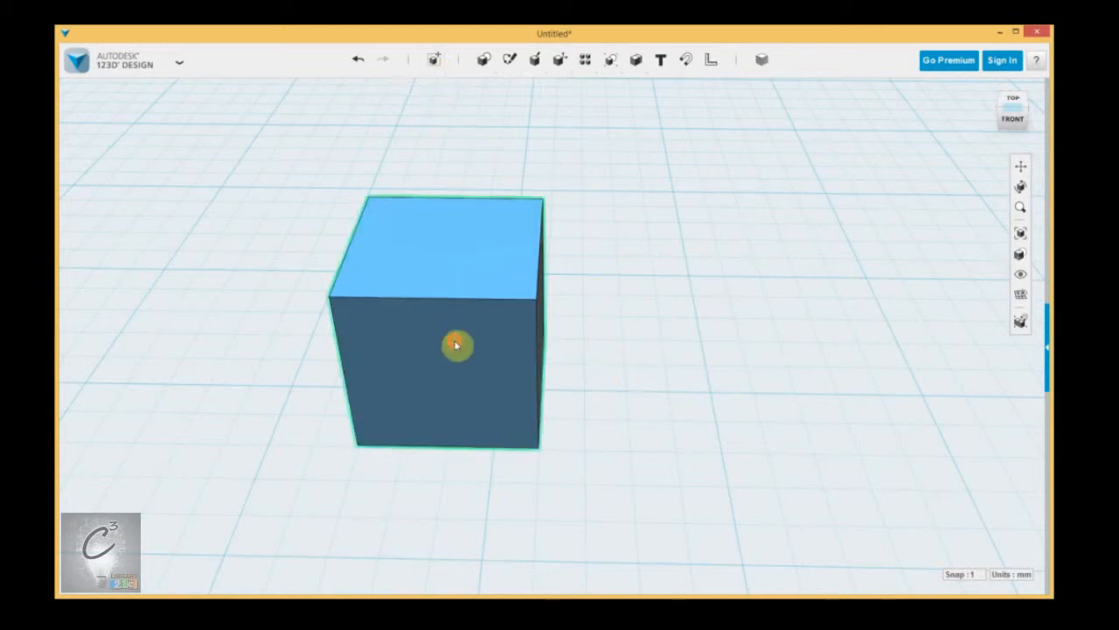
pyautogui.moveTo(432, 58)
pyautogui.click(435, 83)
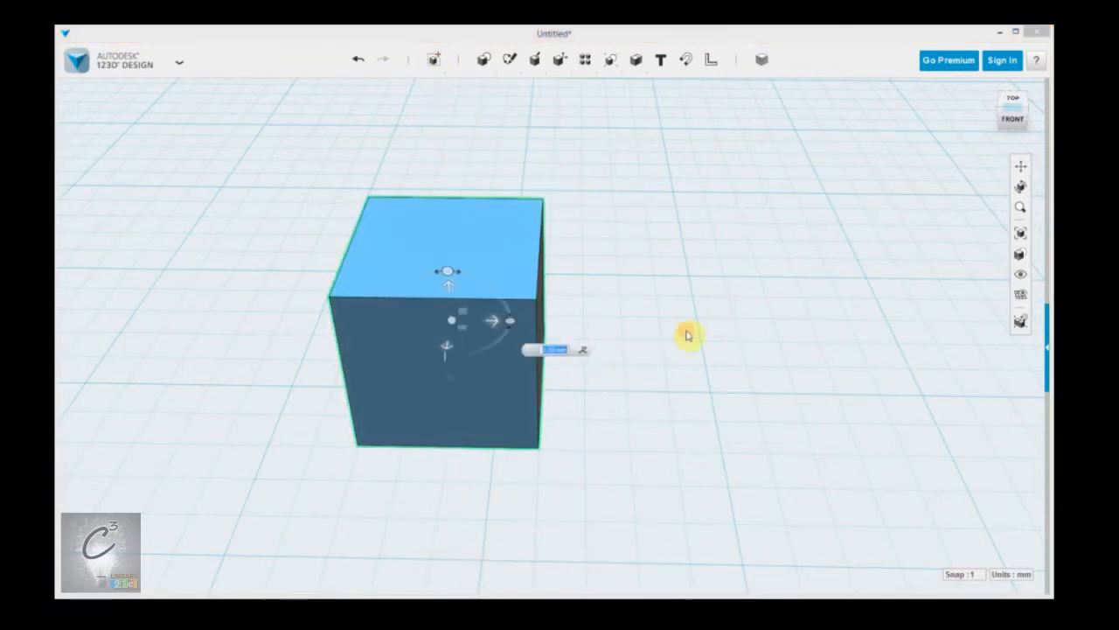
pyautogui.scroll(2, 441, 389)
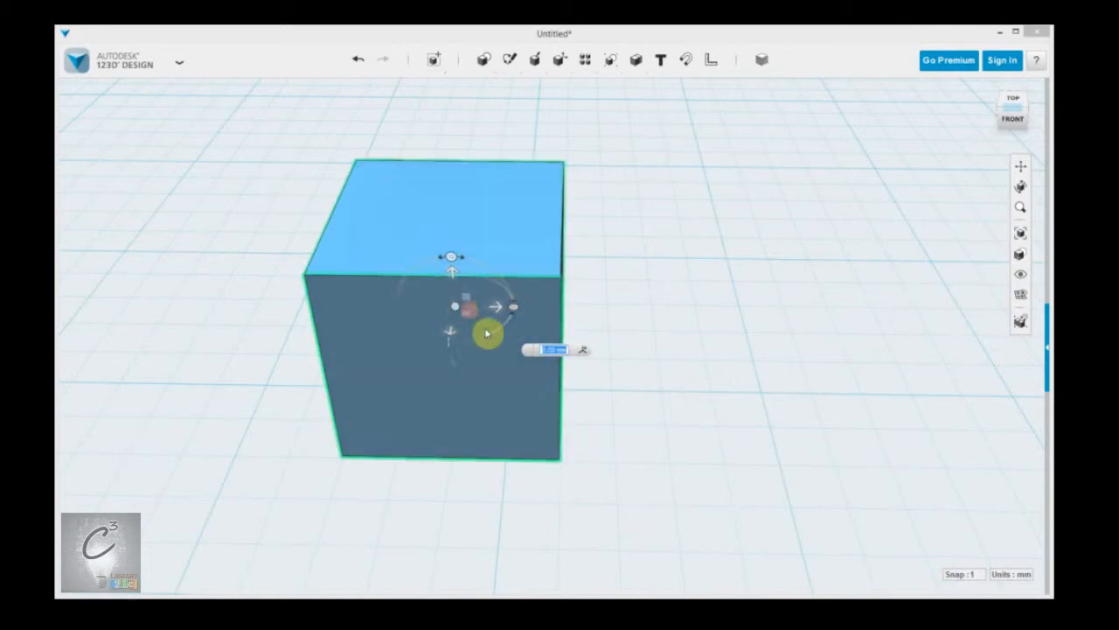
pyautogui.scroll(1, 507, 398)
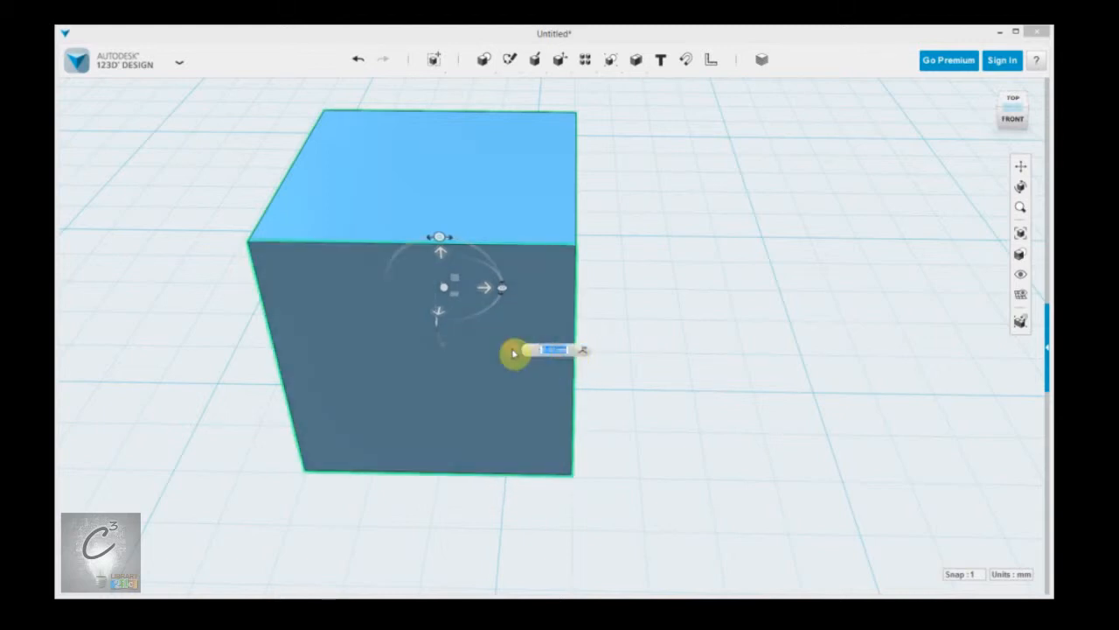
pyautogui.moveTo(492, 290); pyautogui.dragTo(617, 292)
pyautogui.click(884, 357)
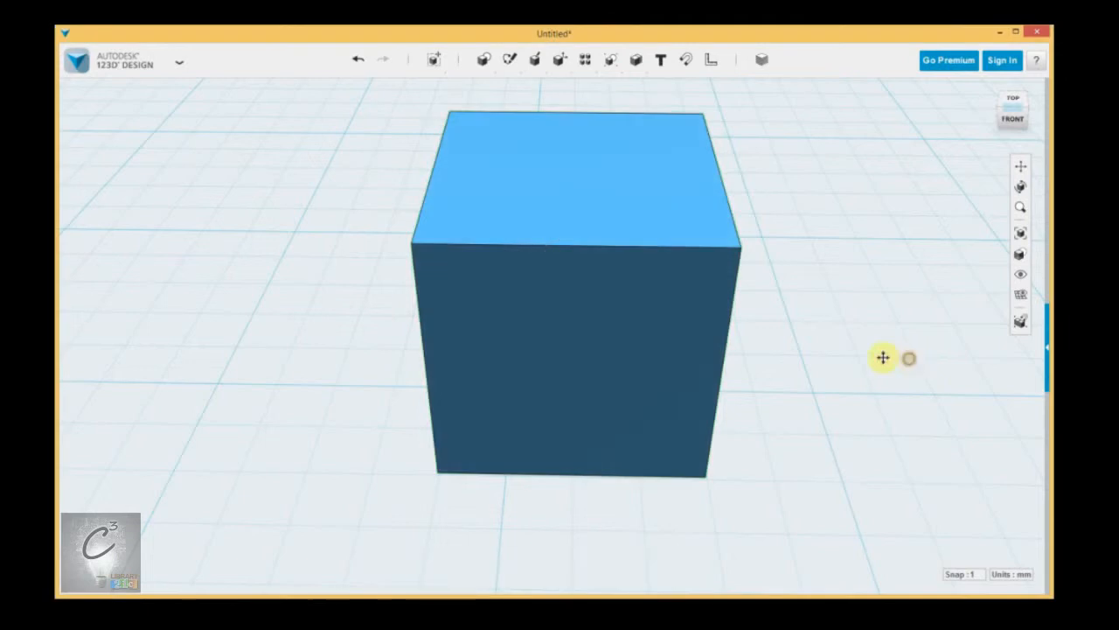
# Step: Set the snap increment to 5 and reselect the box for another move
pyautogui.click(962, 574)
pyautogui.click(979, 523)
pyautogui.click(499, 165)
pyautogui.moveTo(437, 63)
pyautogui.click(434, 87)
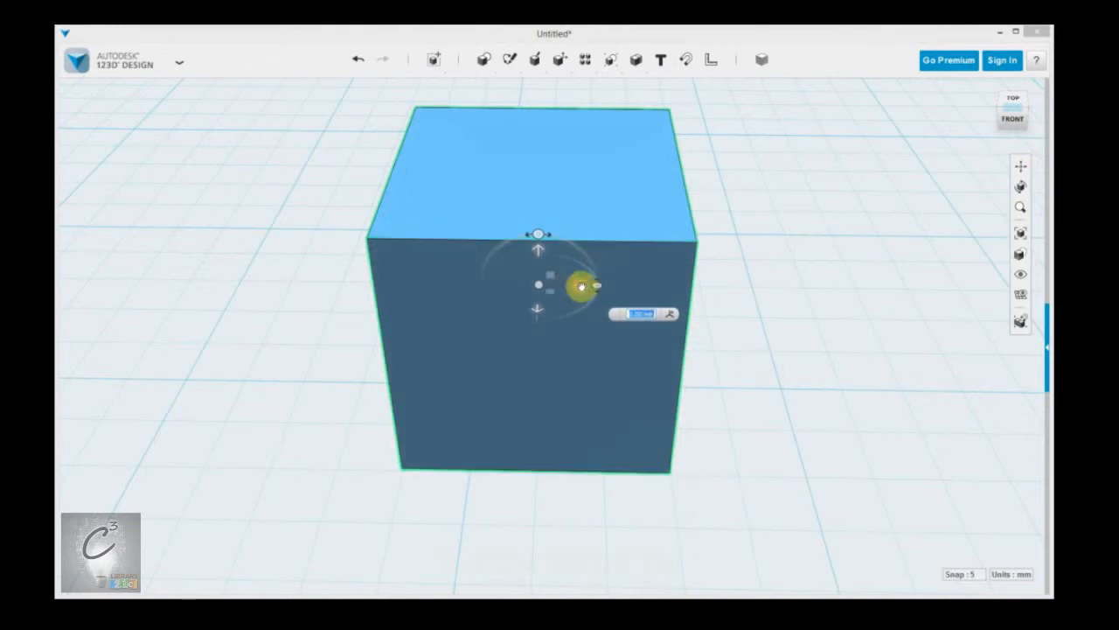
# Step: Move the box another 5 mm right along X and pan the view left
pyautogui.moveTo(582, 287); pyautogui.dragTo(769, 292)
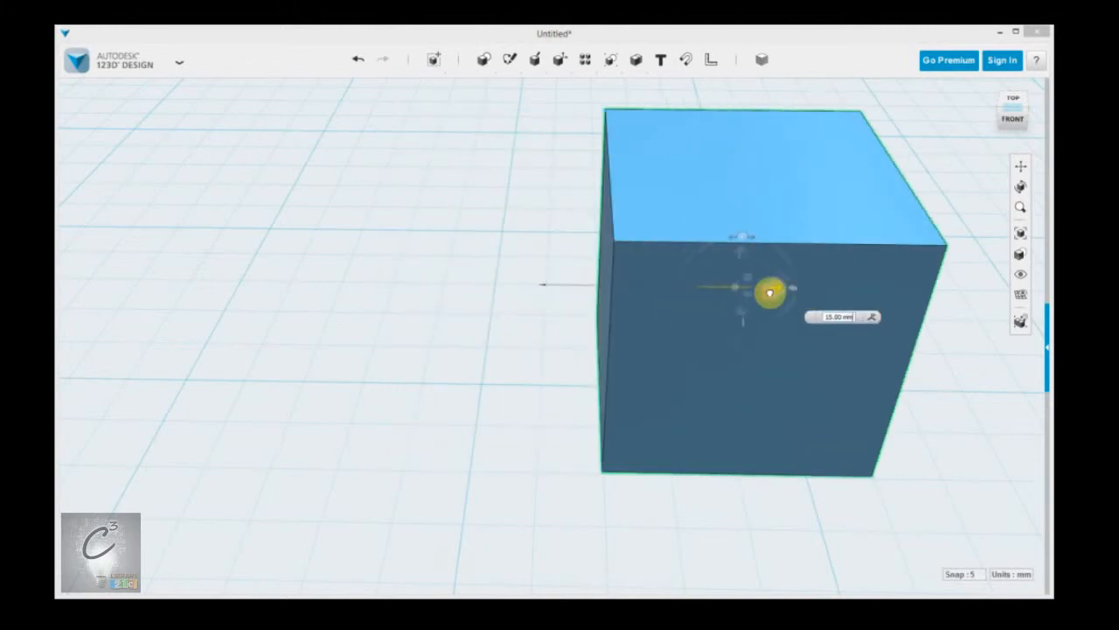
pyautogui.click(874, 517)
pyautogui.click(966, 575)
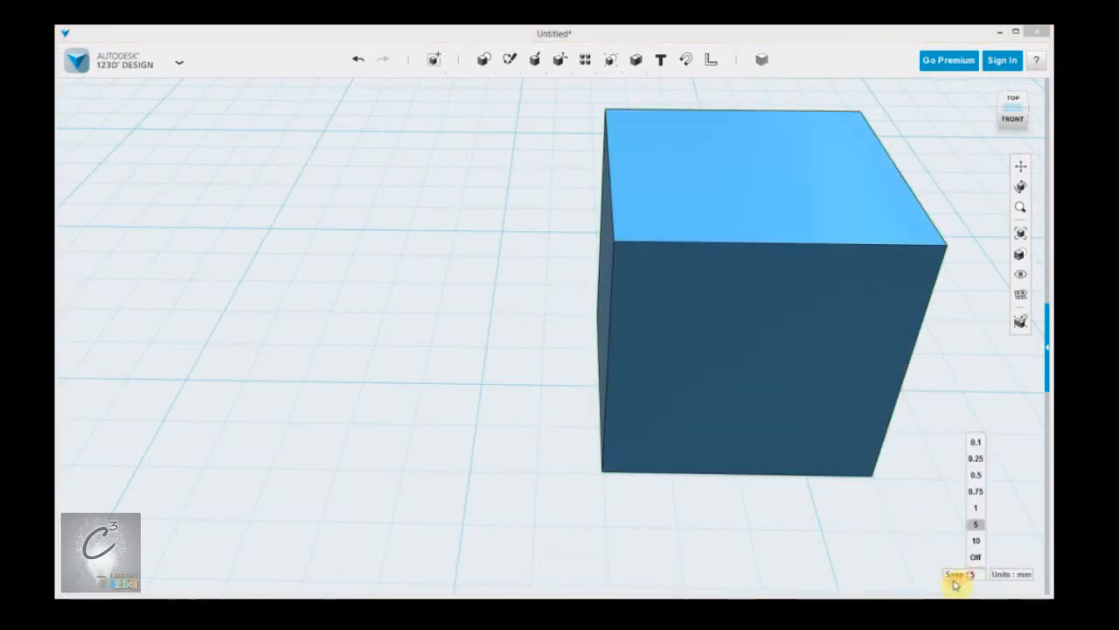
pyautogui.click(907, 486)
pyautogui.moveTo(927, 454); pyautogui.dragTo(722, 475, button='middle')
pyautogui.moveTo(787, 442)
pyautogui.mouseDown(button='middle')
pyautogui.moveTo(749, 429)
pyautogui.moveTo(481, 453)
pyautogui.mouseUp(button='middle')
pyautogui.moveTo(817, 418); pyautogui.dragTo(542, 429, button='middle')
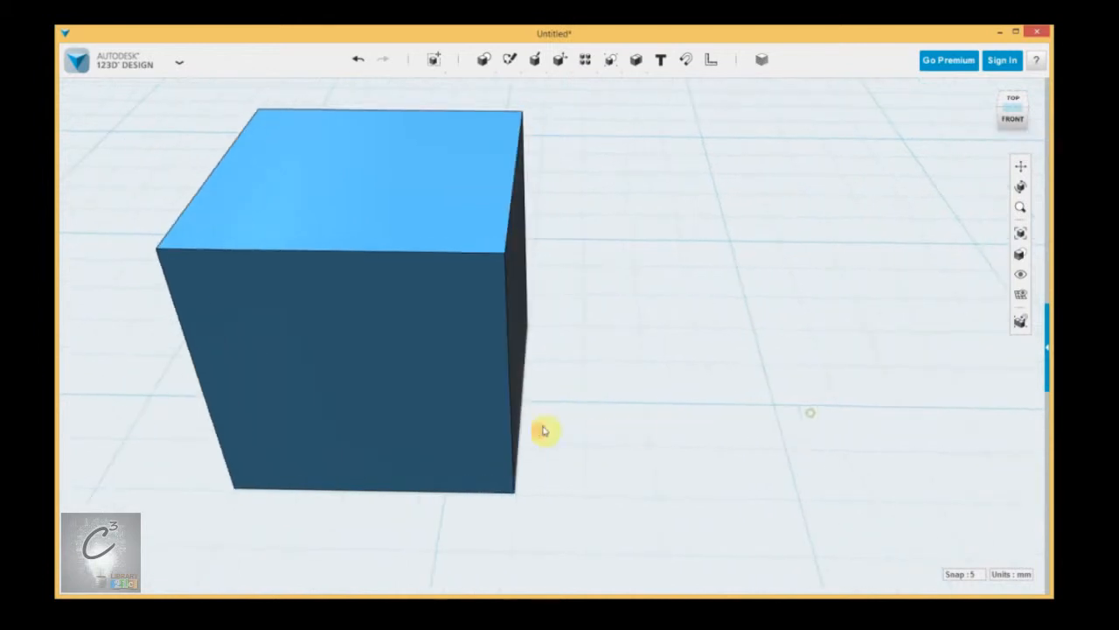
# Step: Switch the display units from millimetres to inches
pyautogui.click(1017, 573)
pyautogui.scroll(-10, 790, 470)
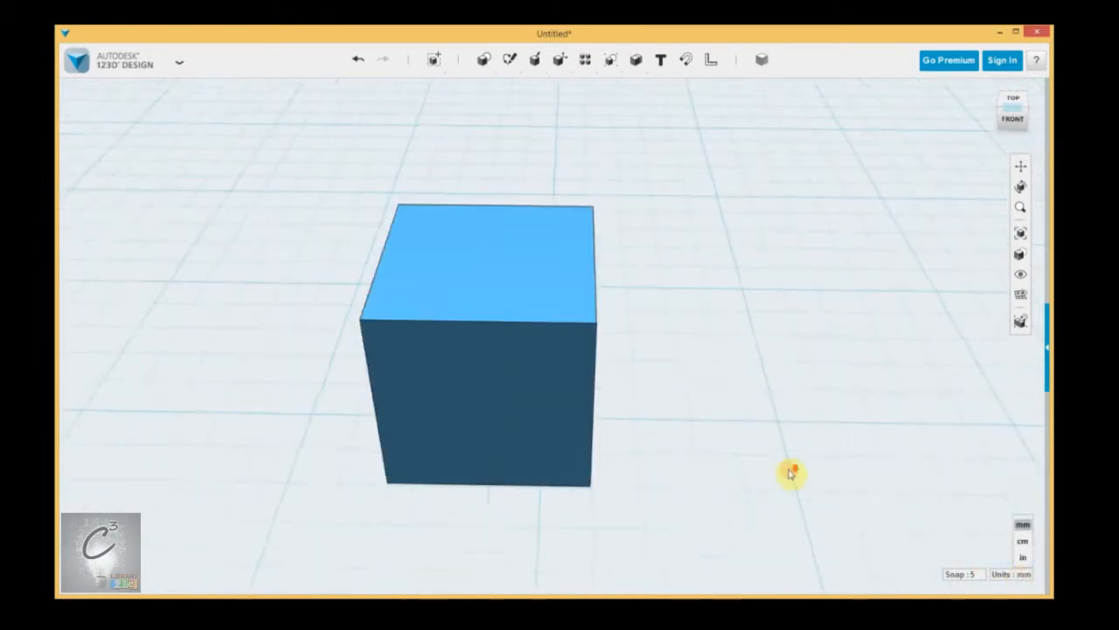
pyautogui.moveTo(807, 460); pyautogui.dragTo(686, 449, button='middle')
pyautogui.click(1020, 573)
pyautogui.click(1024, 559)
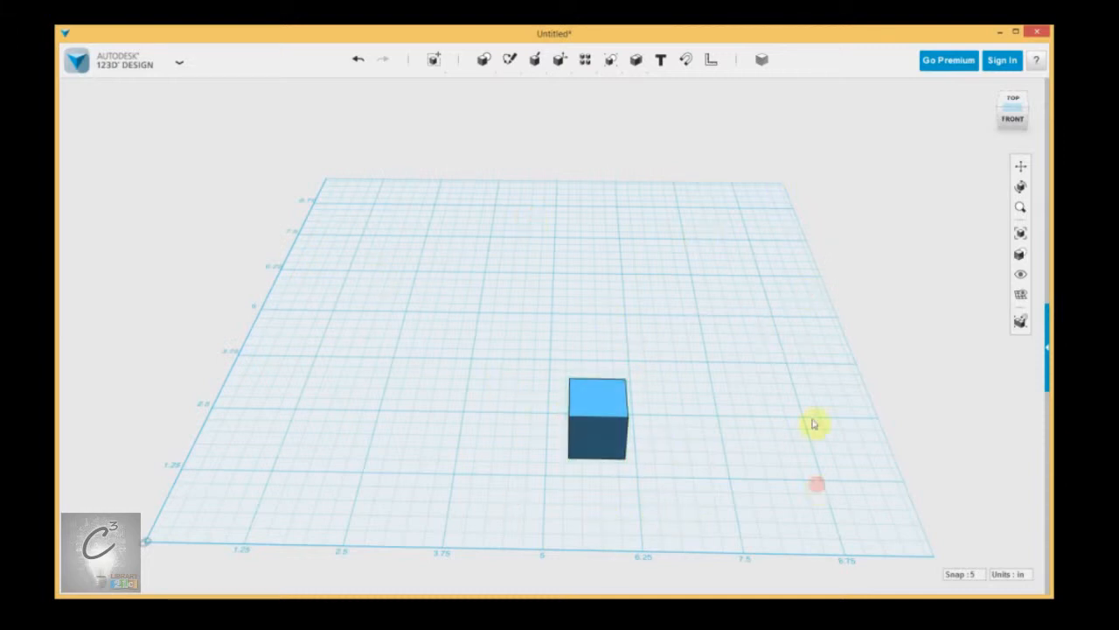
# Step: Change the display units from inches back to mm
pyautogui.click(1019, 575)
pyautogui.click(1022, 528)
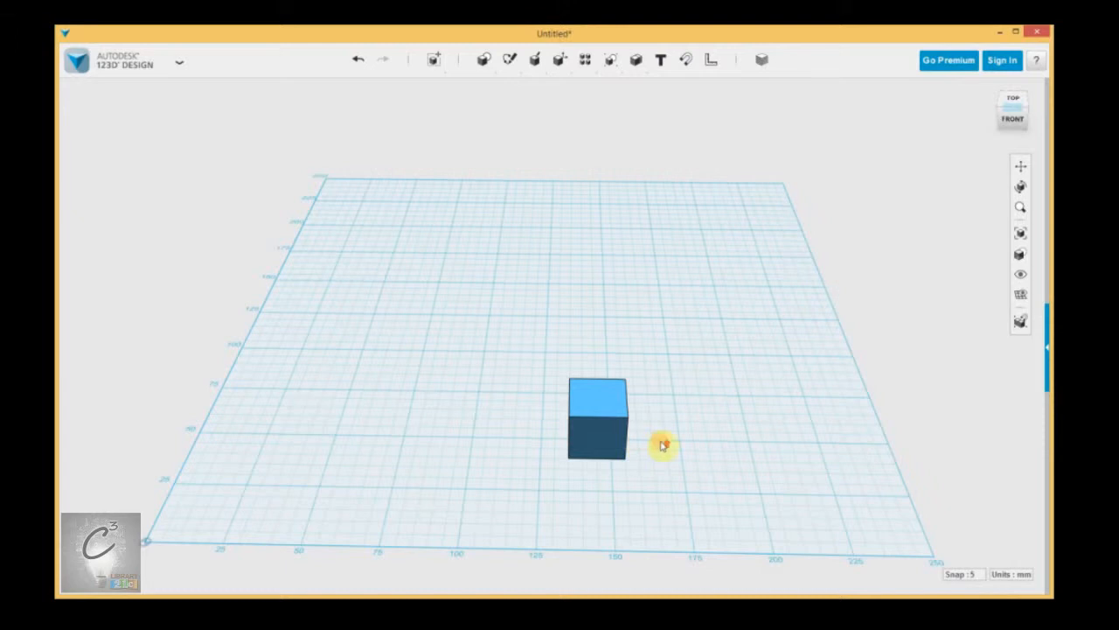
pyautogui.scroll(2, 662, 446)
pyautogui.moveTo(378, 449); pyautogui.dragTo(405, 409, button='middle')
# Step: Orbit and tilt the view flatter across the grid, then select the box
pyautogui.click(446, 387)
pyautogui.click(444, 414)
pyautogui.click(547, 417)
pyautogui.click(554, 430)
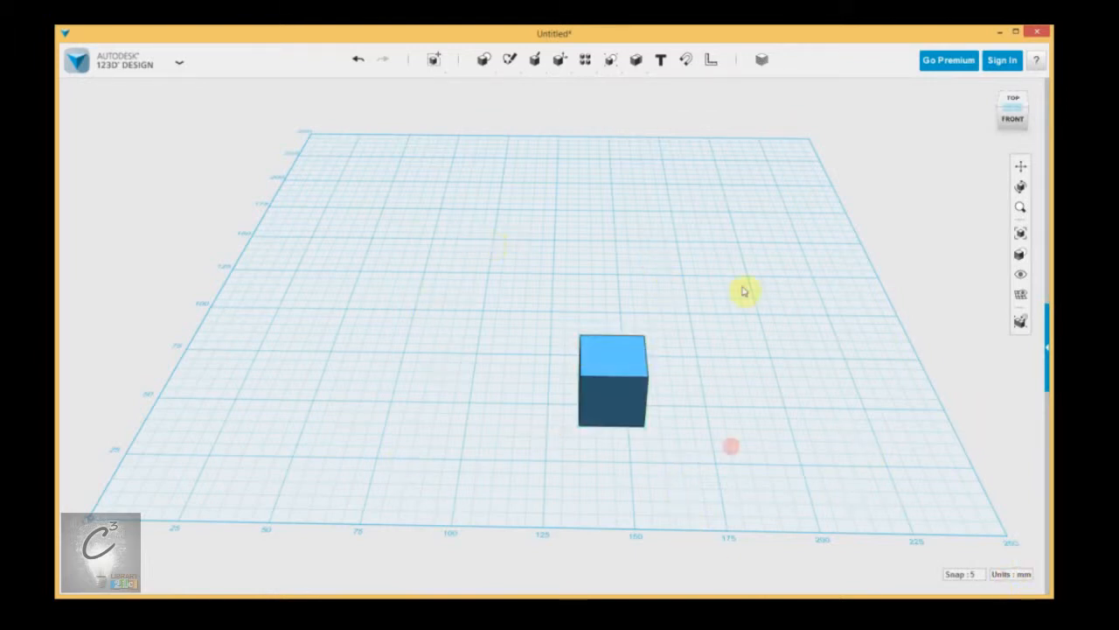
pyautogui.moveTo(737, 340); pyautogui.dragTo(691, 369, button='right')
pyautogui.moveTo(690, 370); pyautogui.dragTo(729, 367, button='middle')
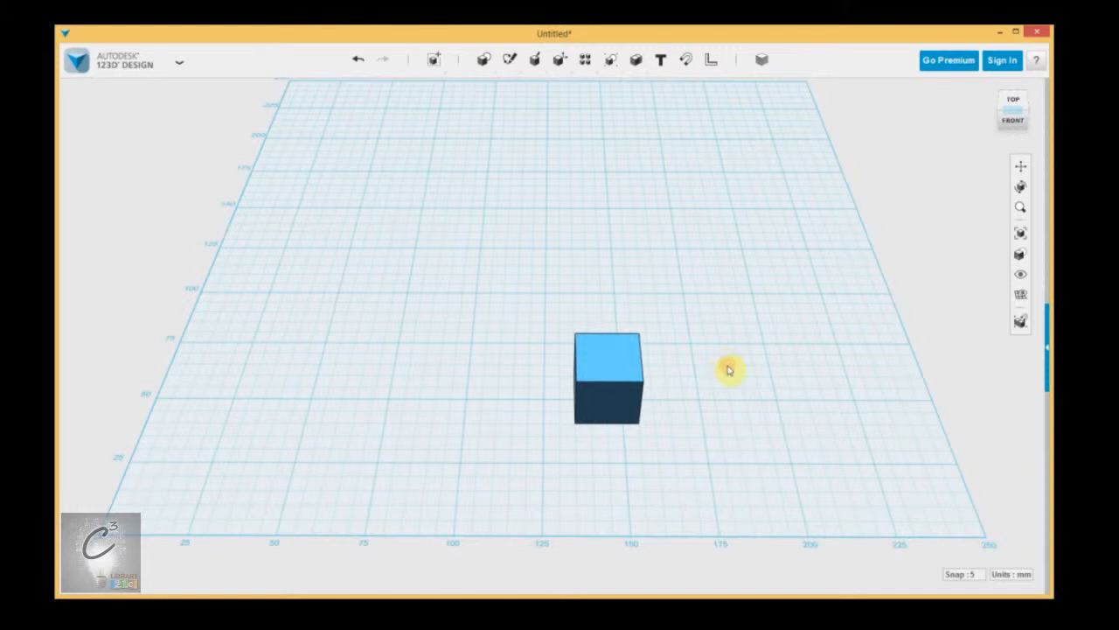
pyautogui.moveTo(718, 405); pyautogui.dragTo(682, 320, button='right')
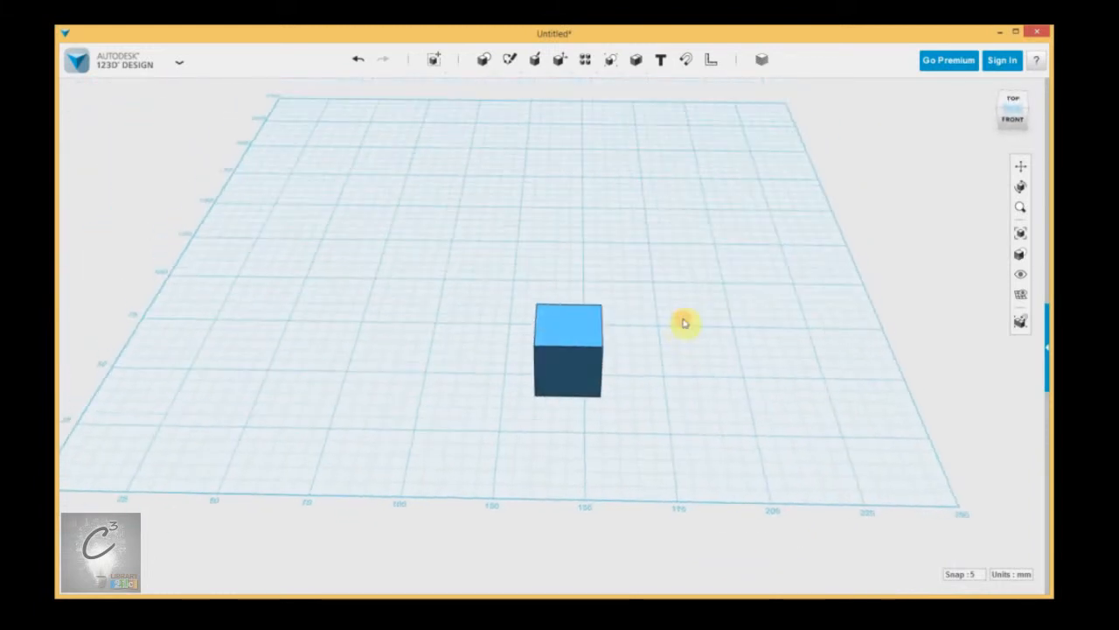
pyautogui.click(570, 360)
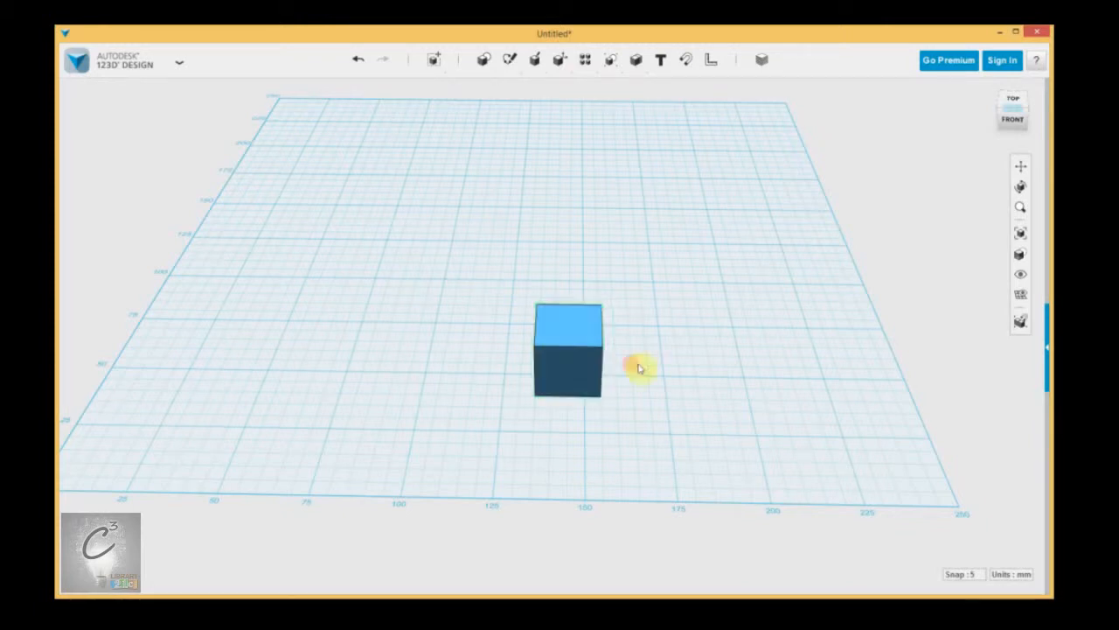
pyautogui.scroll(3, 635, 366)
pyautogui.scroll(-2, 624, 395)
pyautogui.moveTo(510, 437); pyautogui.dragTo(747, 446, button='middle')
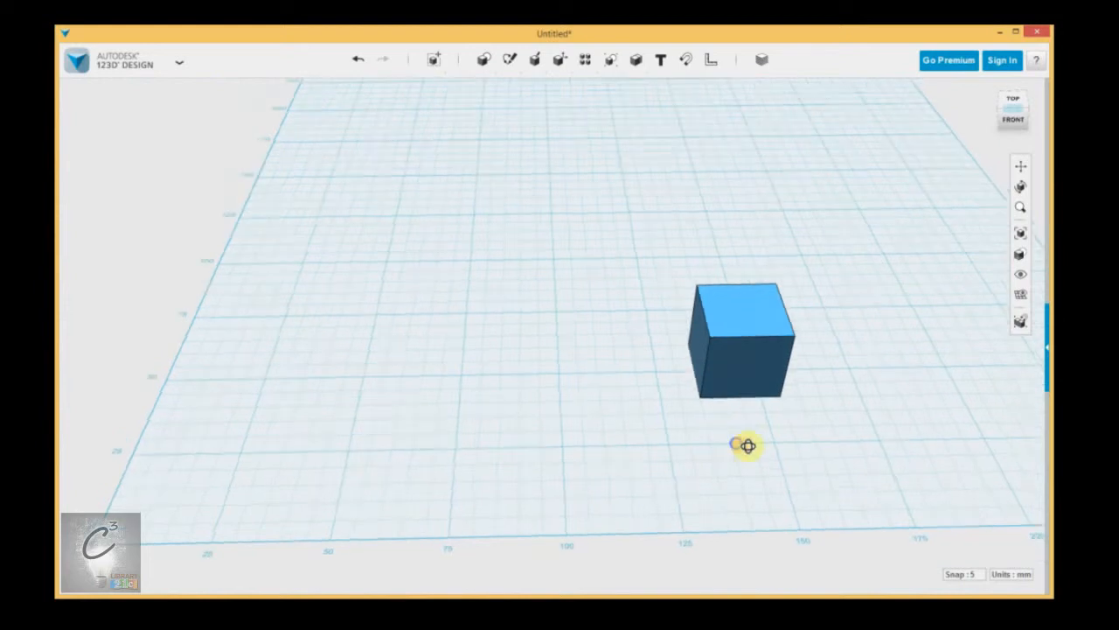
pyautogui.moveTo(746, 446); pyautogui.dragTo(766, 437, button='right')
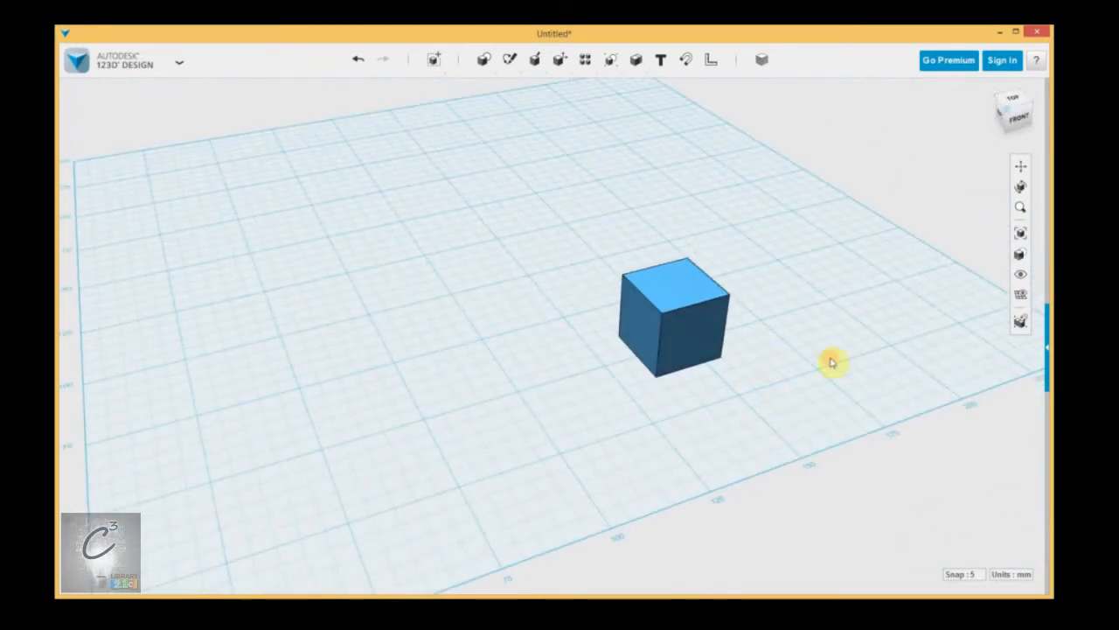
pyautogui.moveTo(829, 358); pyautogui.dragTo(678, 385, button='right')
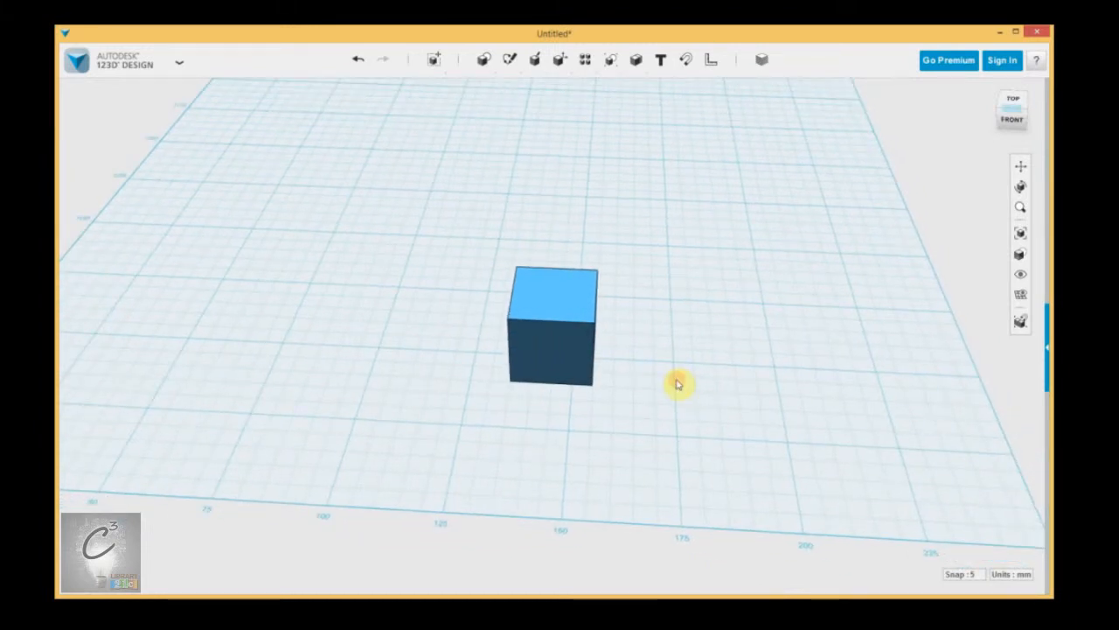
# Step: Check the units list and keep millimetres
pyautogui.click(1022, 575)
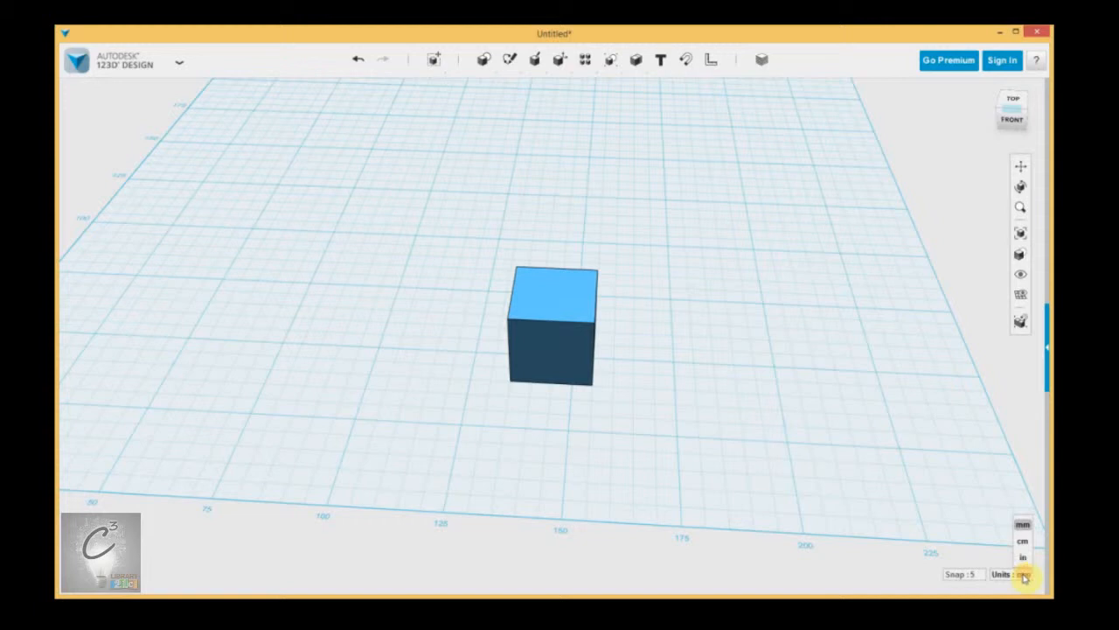
pyautogui.click(871, 403)
pyautogui.click(772, 369)
pyautogui.click(710, 329)
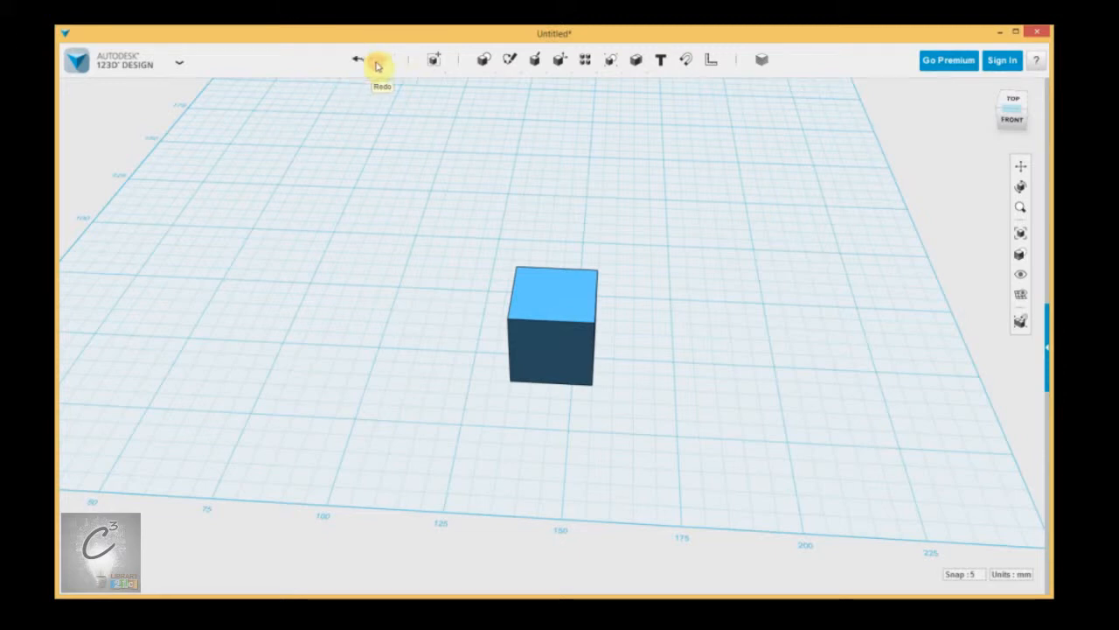
# Step: Undo the cube's last two moves, then redo both
pyautogui.click(358, 62)
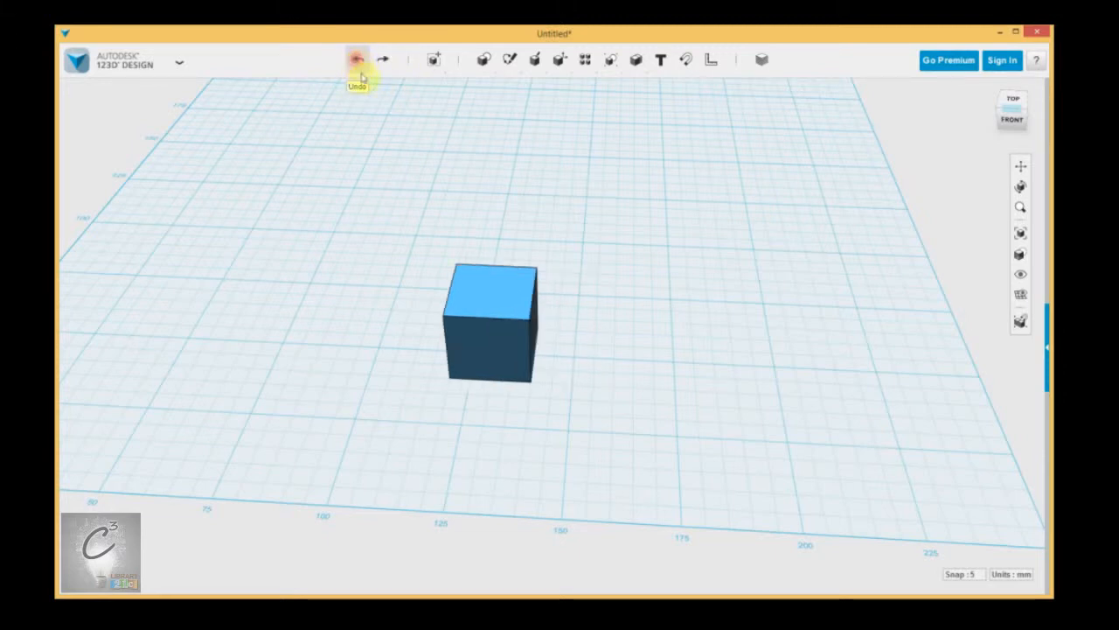
pyautogui.click(355, 61)
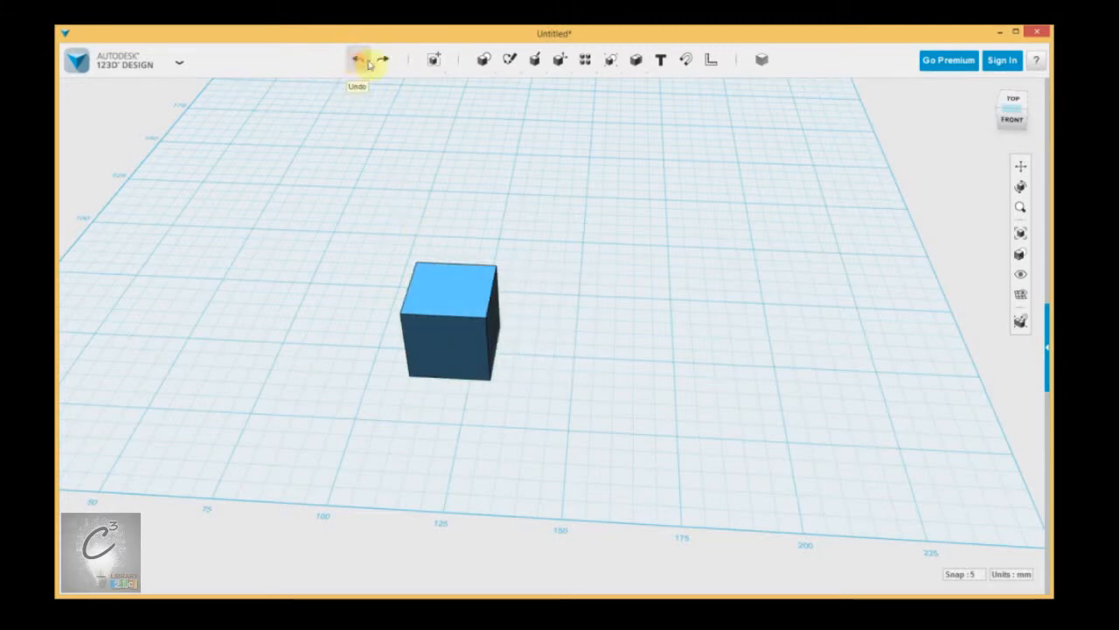
pyautogui.click(382, 62)
pyautogui.click(382, 63)
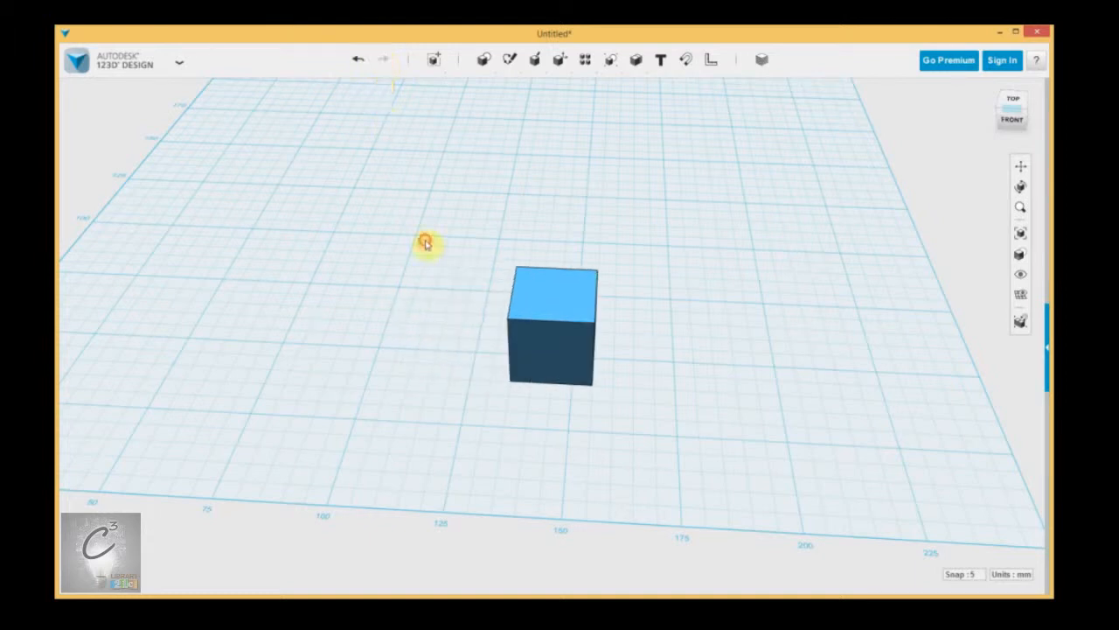
# Step: Orbit and pan the view to a lower, flatter angle over the grid
pyautogui.moveTo(730, 256); pyautogui.dragTo(733, 252, button='right')
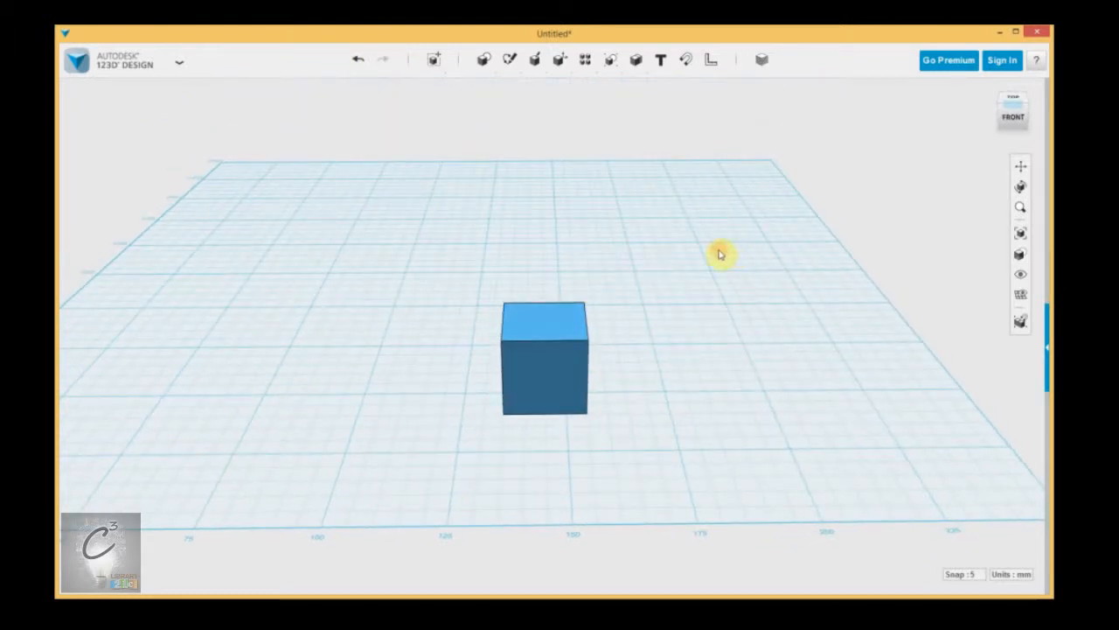
pyautogui.click(714, 293)
pyautogui.click(755, 296)
pyautogui.click(562, 199)
pyautogui.moveTo(787, 234); pyautogui.dragTo(769, 251, button='right')
pyautogui.moveTo(769, 251); pyautogui.dragTo(757, 232, button='middle')
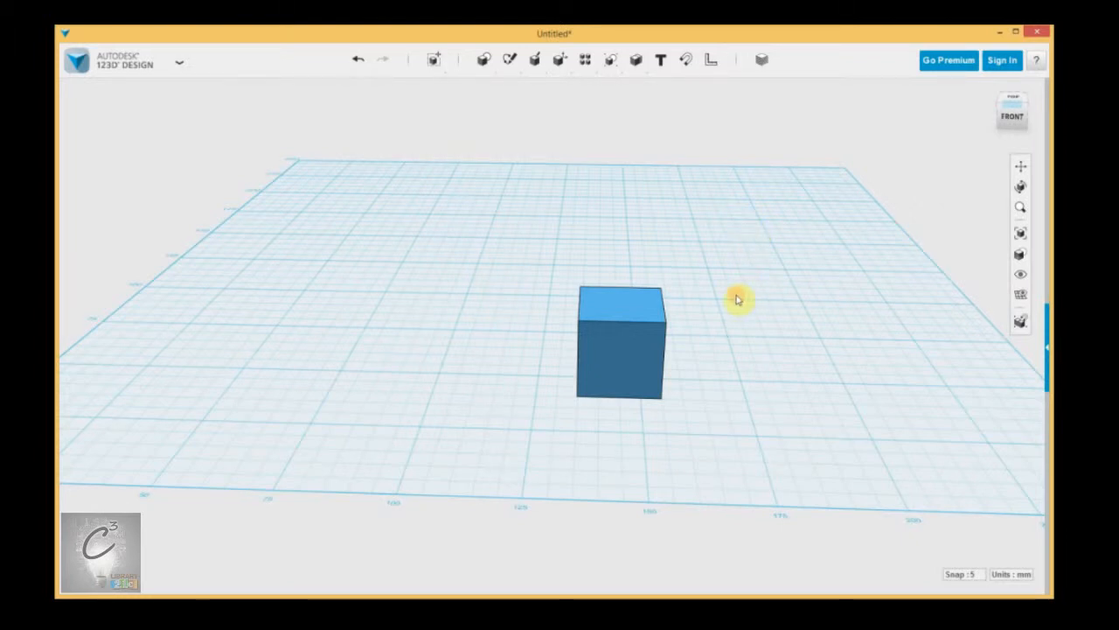
# Step: Place a second 20 mm box on the grid left of the first cube
pyautogui.click(612, 316)
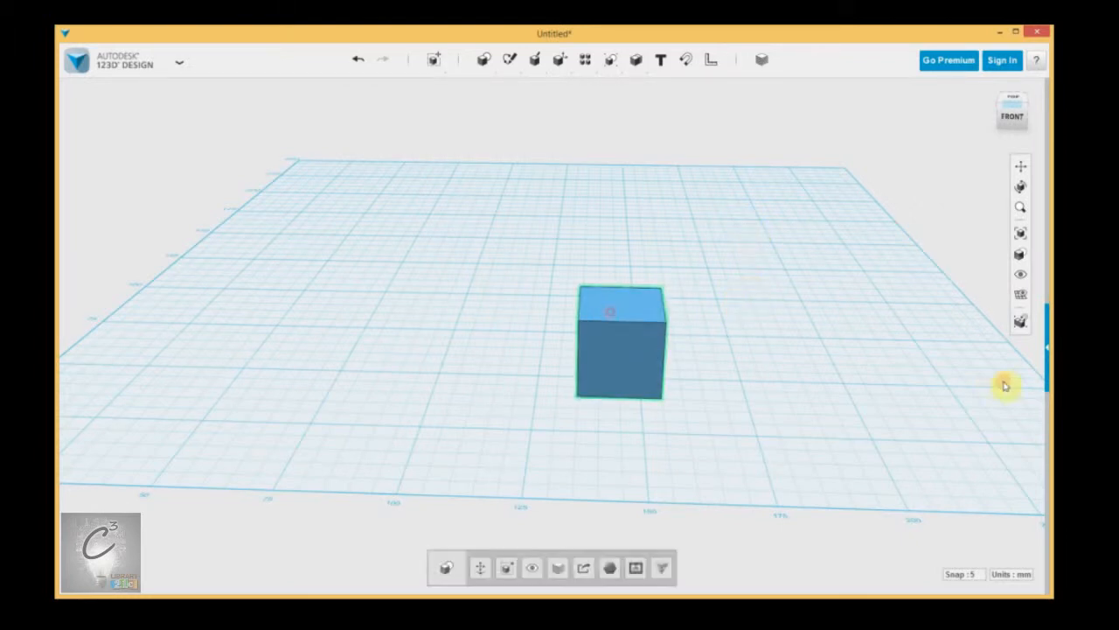
pyautogui.click(789, 323)
pyautogui.moveTo(483, 58)
pyautogui.click(482, 88)
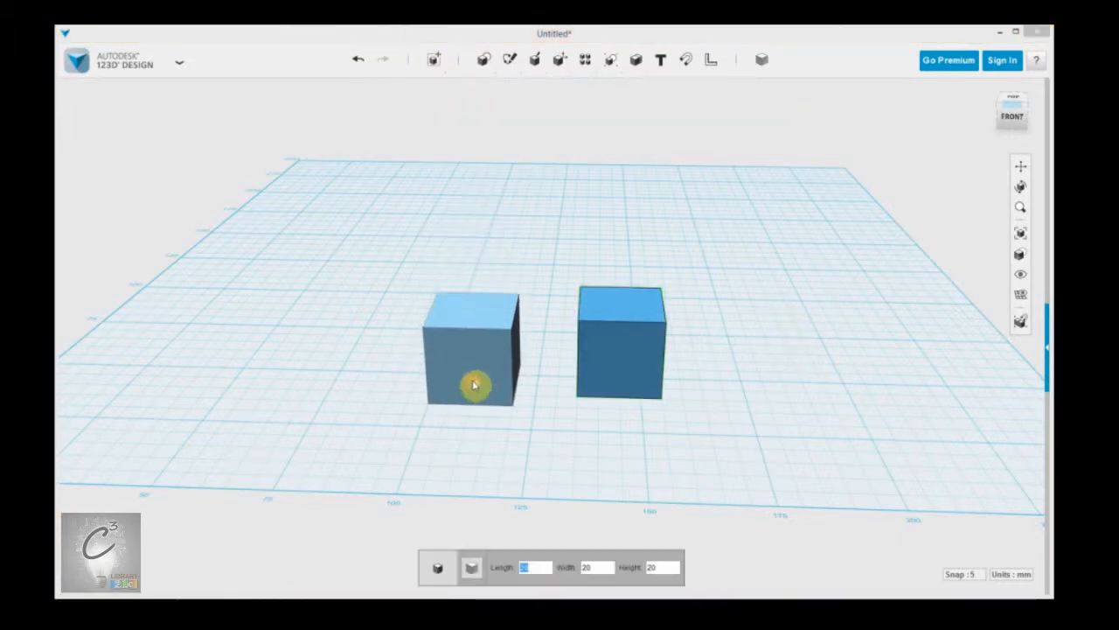
pyautogui.click(473, 379)
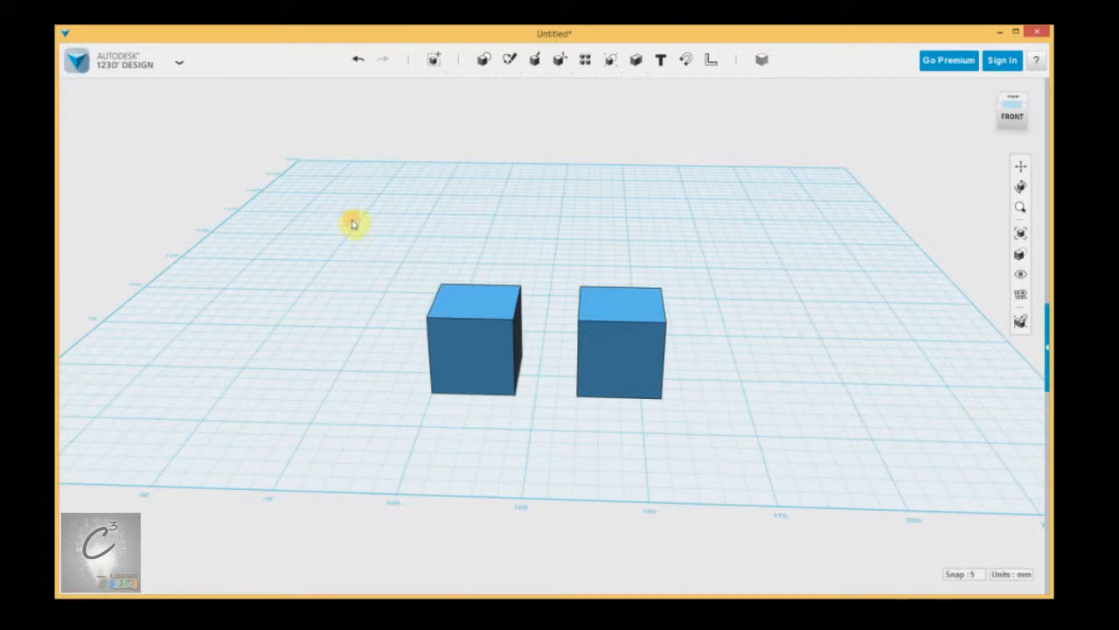
# Step: Try enclosing and crossing selection windows, ending with both cubes selected
pyautogui.moveTo(367, 245); pyautogui.dragTo(802, 449)
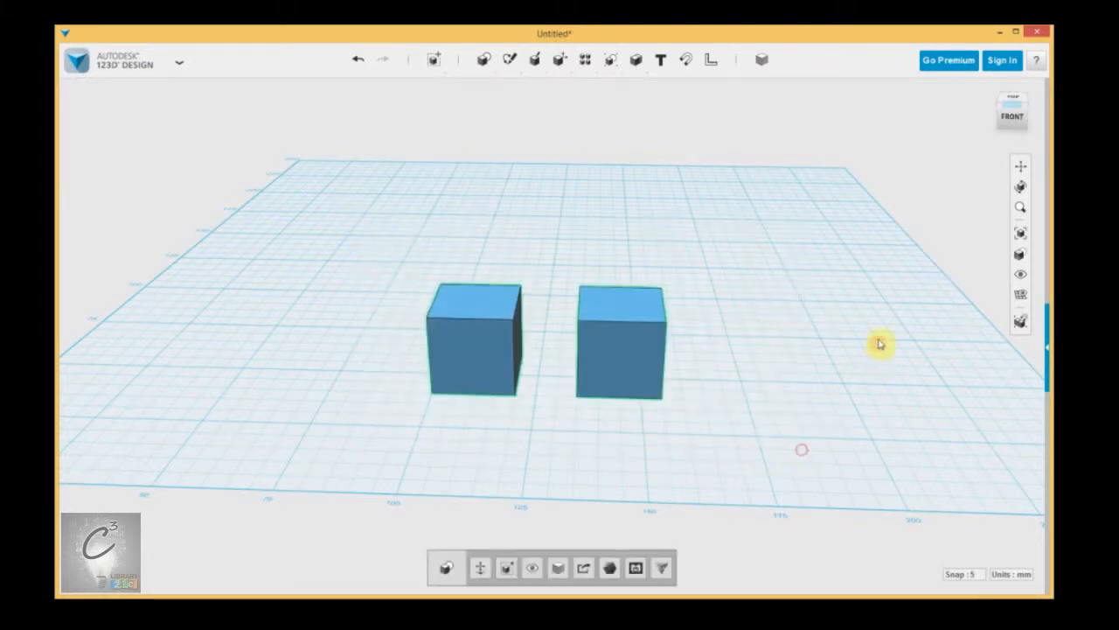
pyautogui.click(615, 229)
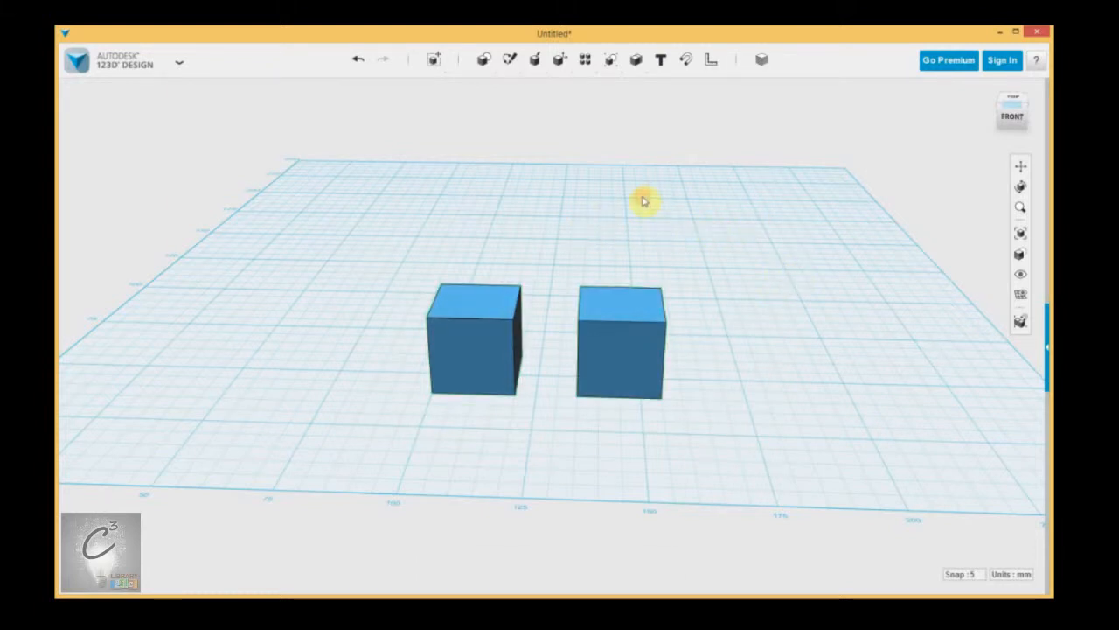
pyautogui.moveTo(711, 245); pyautogui.dragTo(543, 471)
pyautogui.click(800, 389)
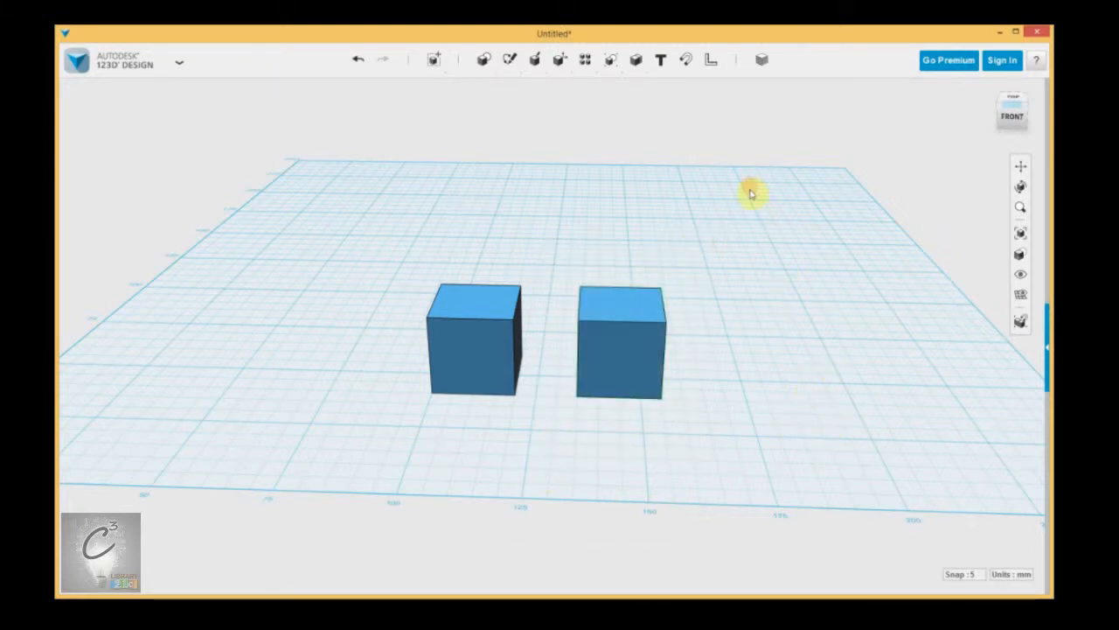
pyautogui.moveTo(738, 176); pyautogui.dragTo(513, 452)
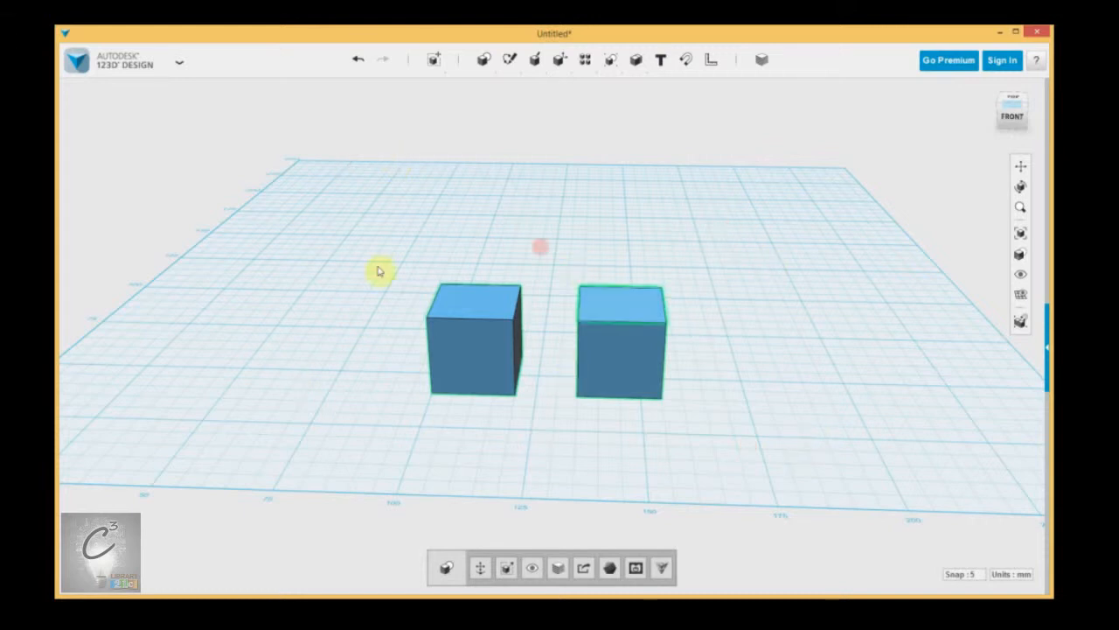
# Step: Zoom and orbit to look from above, then select the right cube
pyautogui.scroll(4, 610, 423)
pyautogui.scroll(-3, 473, 426)
pyautogui.scroll(1, 482, 425)
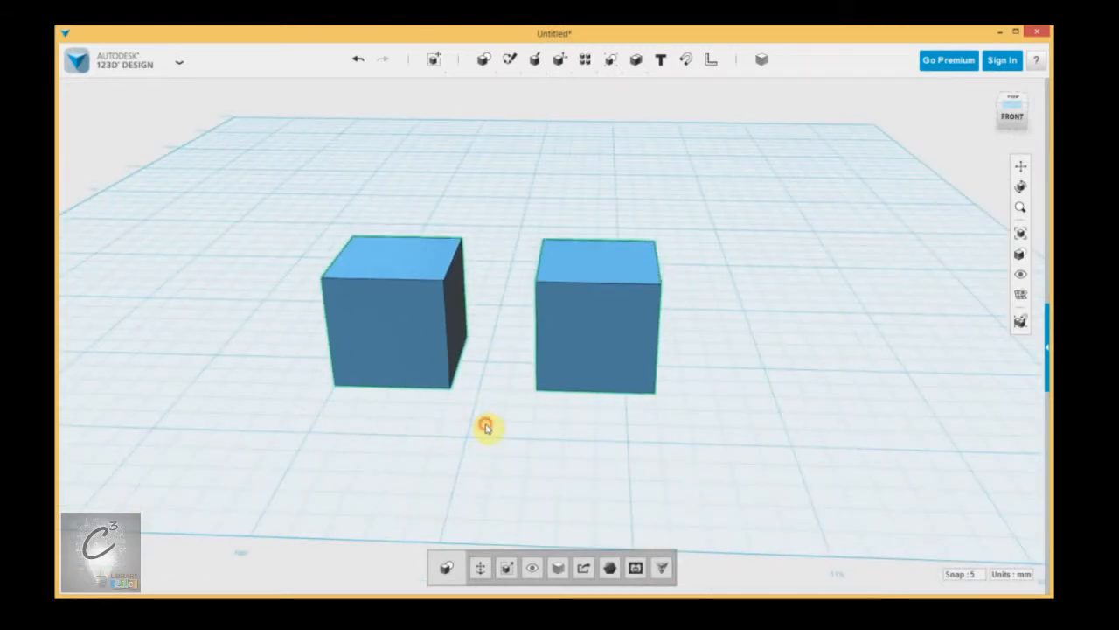
pyautogui.click(485, 426)
pyautogui.moveTo(497, 431); pyautogui.dragTo(525, 495, button='right')
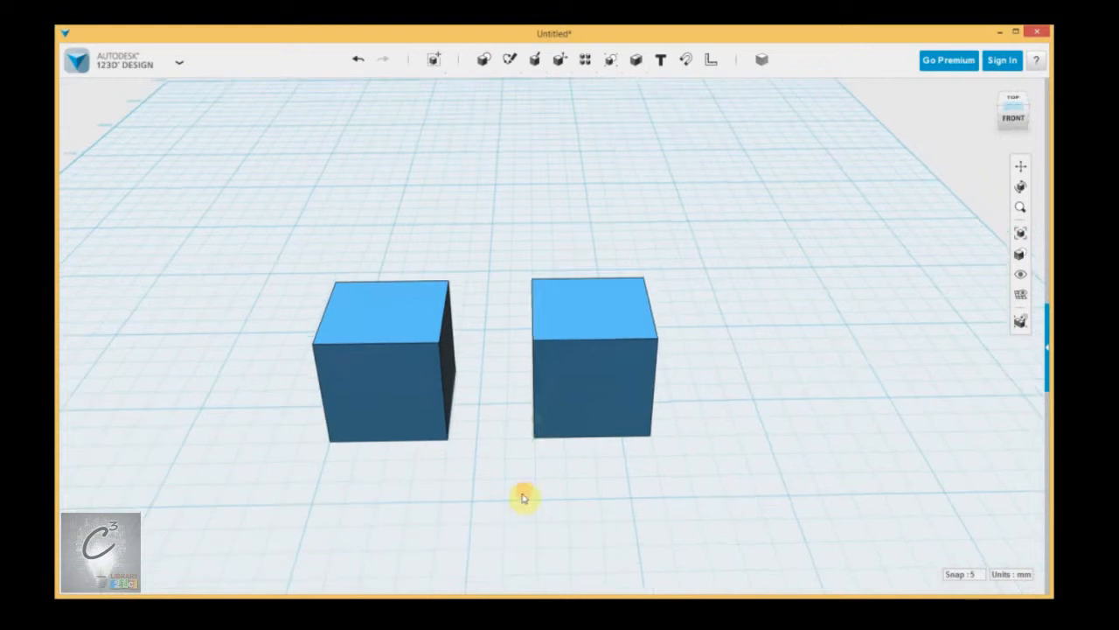
pyautogui.click(580, 366)
pyautogui.click(720, 423)
pyautogui.click(738, 424)
# Step: Drag the right cube across the grid to a spot a short gap from the other
pyautogui.moveTo(626, 386); pyautogui.dragTo(547, 327)
pyautogui.moveTo(547, 367); pyautogui.dragTo(612, 337)
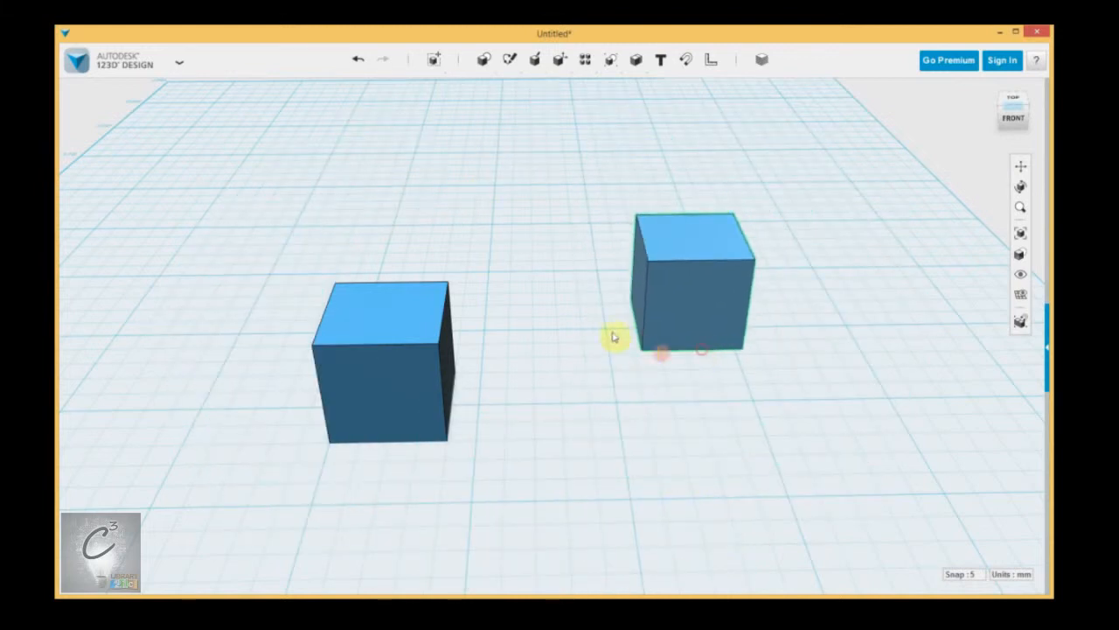
pyautogui.click(697, 336)
pyautogui.moveTo(697, 358); pyautogui.dragTo(643, 449)
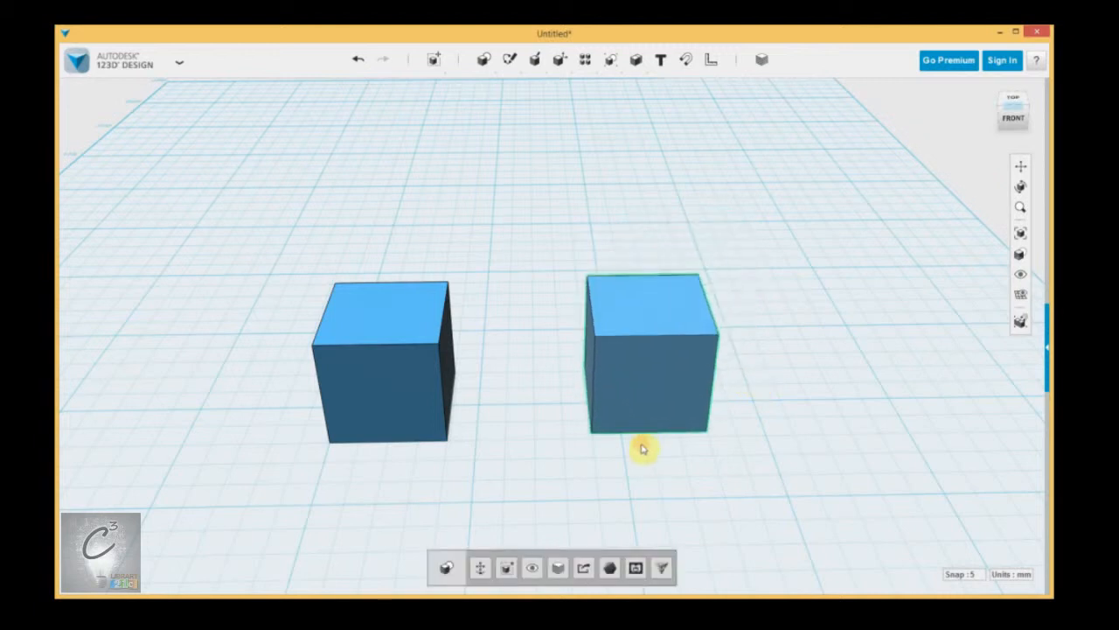
pyautogui.click(534, 415)
pyautogui.moveTo(533, 409)
pyautogui.mouseDown(button='right')
pyautogui.moveTo(507, 415)
pyautogui.moveTo(551, 420)
pyautogui.mouseUp(button='right')
# Step: Zoom in close on the right cube, keeping the left cube partly visible
pyautogui.scroll(5, 780, 414)
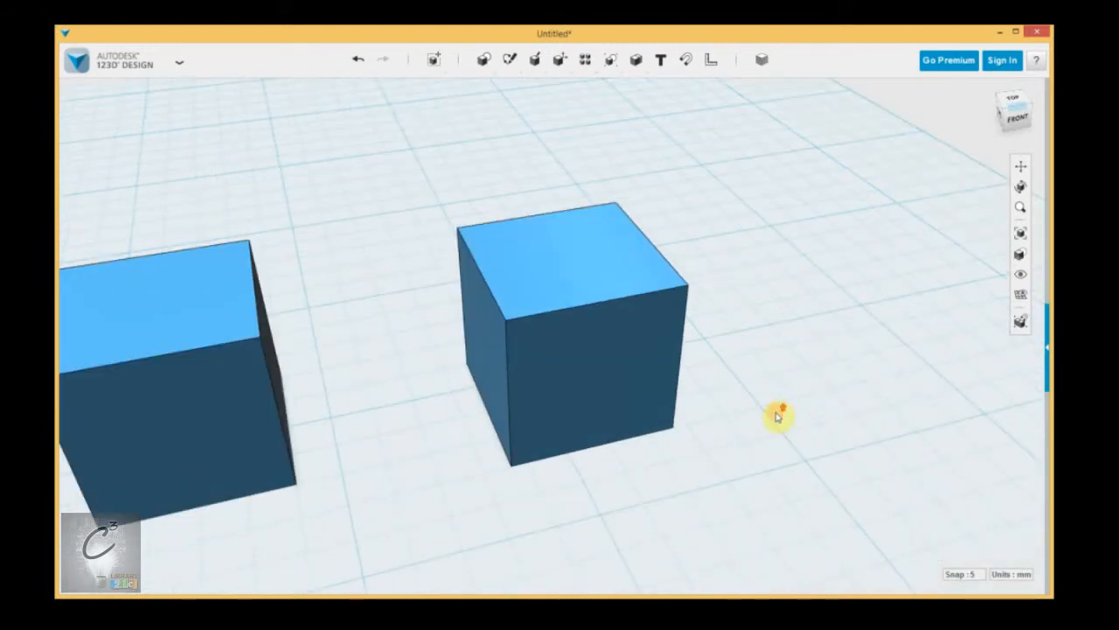
pyautogui.click(554, 306)
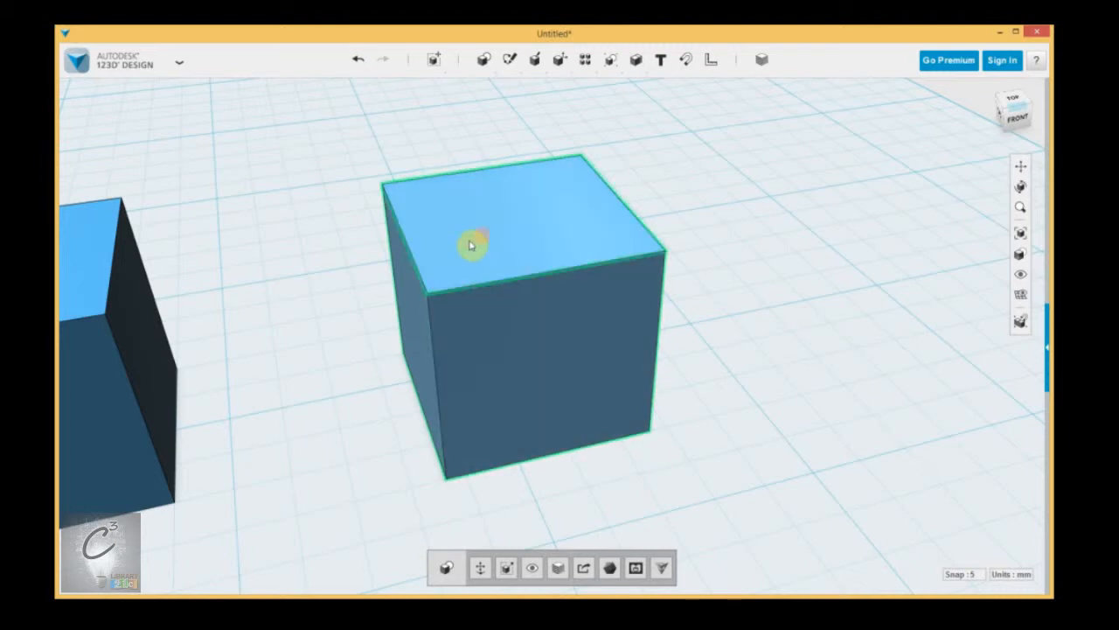
pyautogui.moveTo(546, 411); pyautogui.dragTo(569, 416, button='middle')
pyautogui.moveTo(568, 416); pyautogui.dragTo(549, 437, button='right')
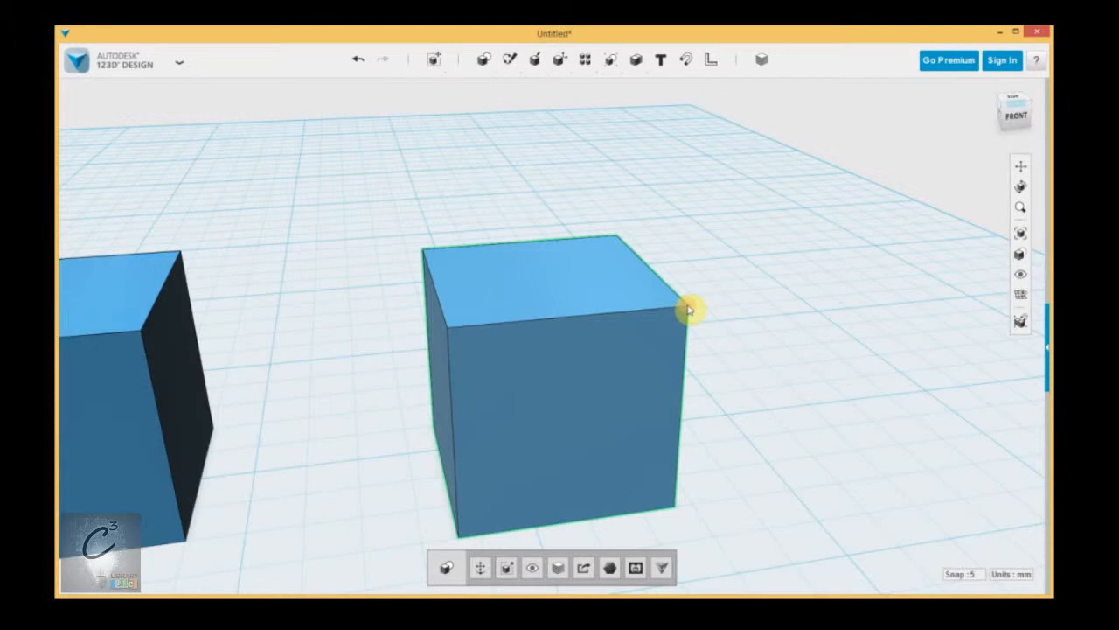
pyautogui.scroll(6, 717, 317)
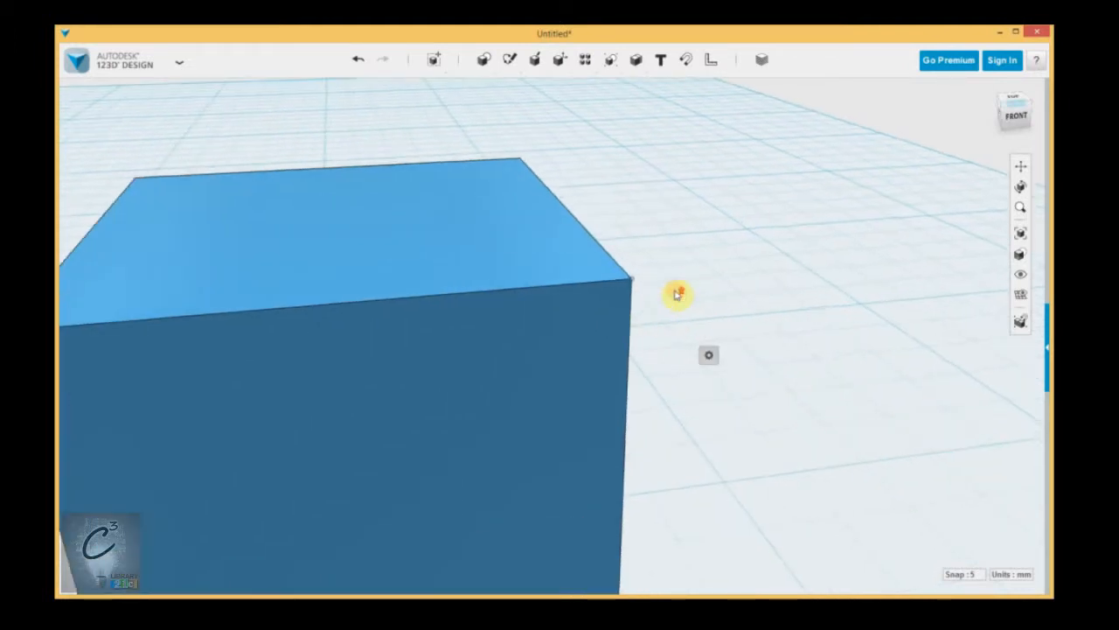
pyautogui.scroll(-6, 676, 297)
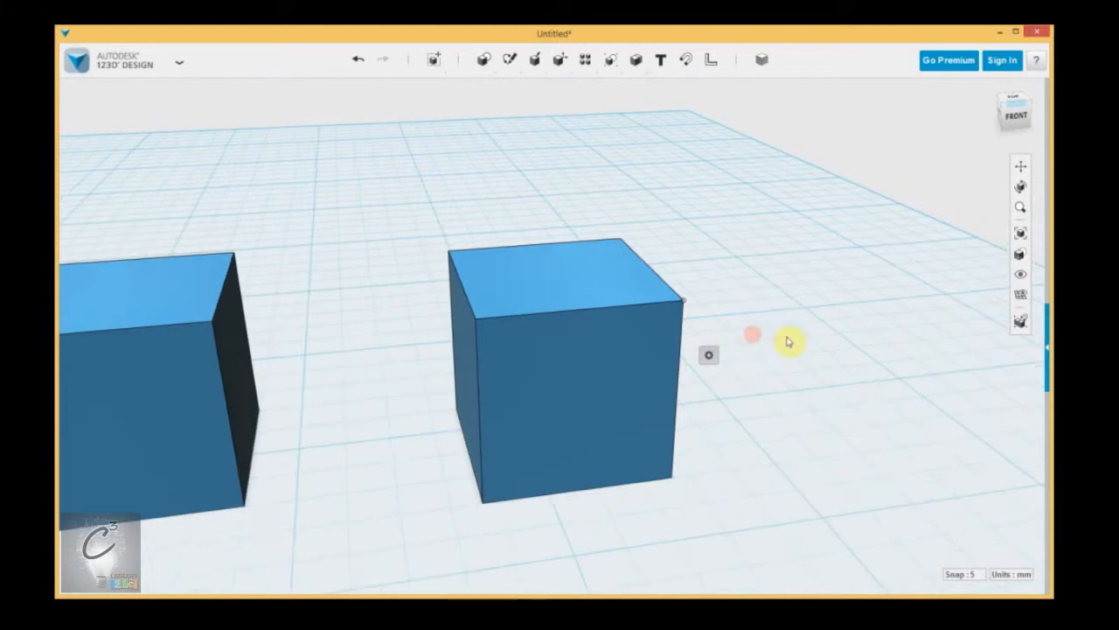
pyautogui.click(569, 387)
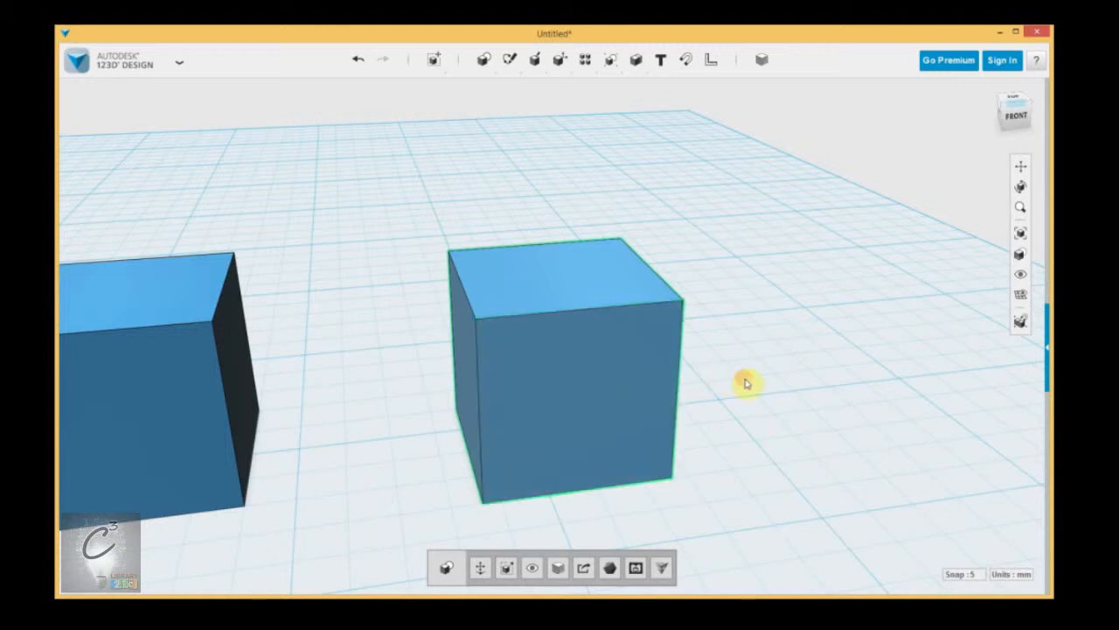
pyautogui.moveTo(745, 380); pyautogui.dragTo(761, 432, button='middle')
pyautogui.scroll(2, 761, 432)
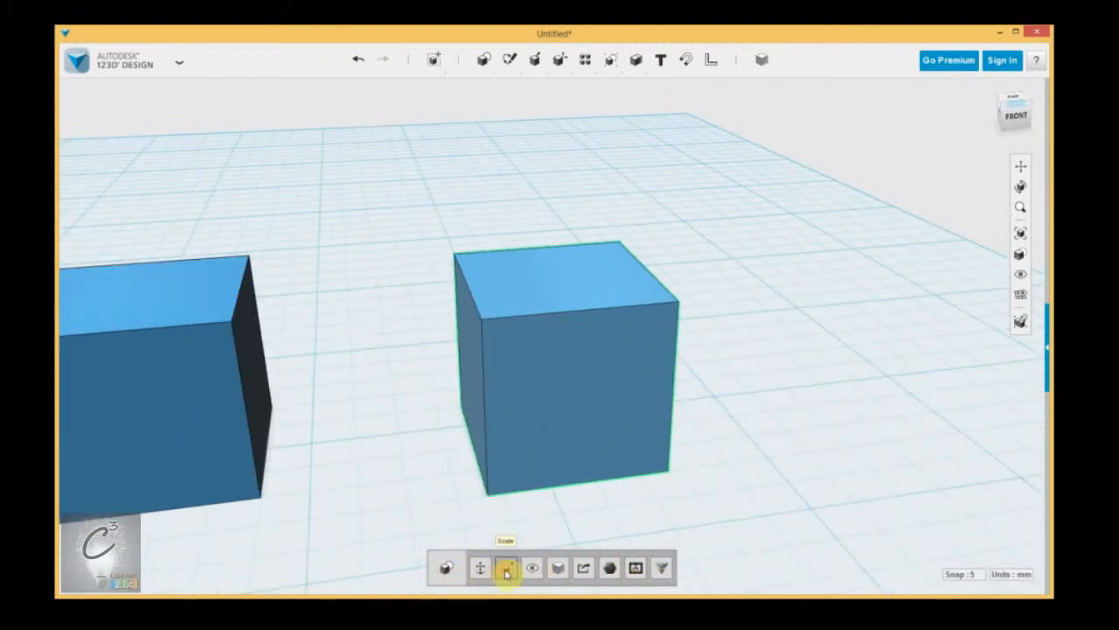
# Step: Select the right cube's front face, whole body and top front edge in turn
pyautogui.click(560, 374)
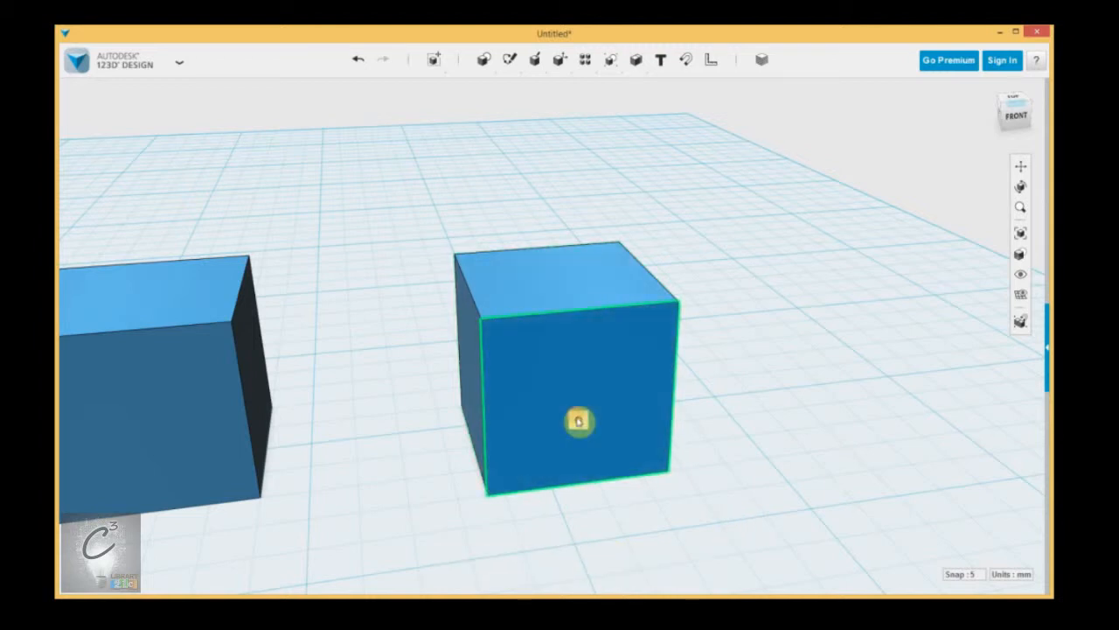
pyautogui.moveTo(578, 421)
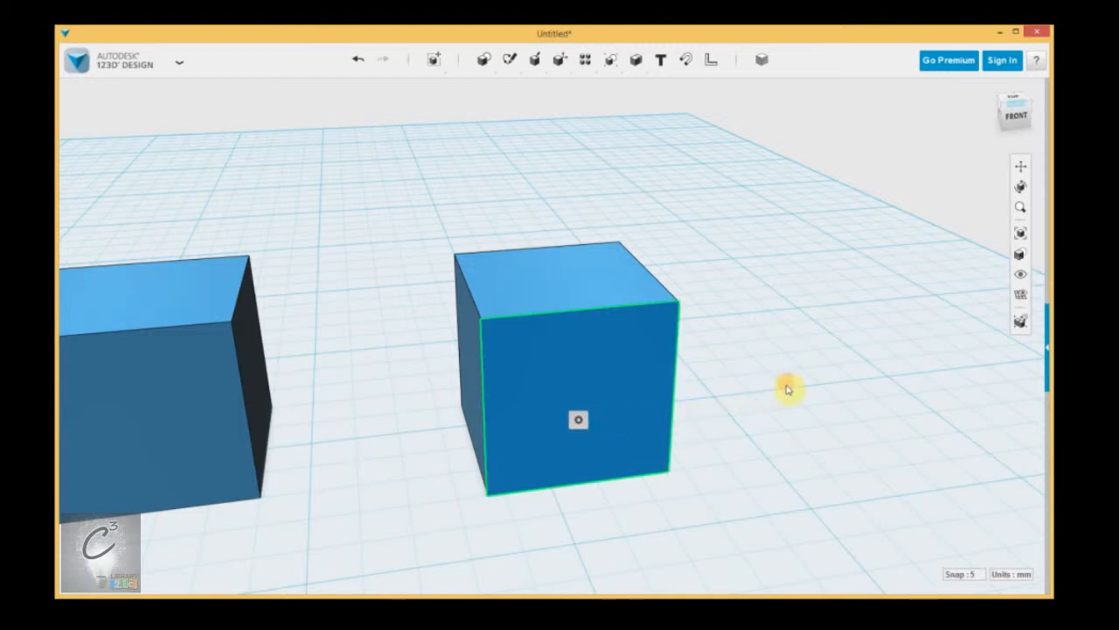
pyautogui.click(532, 332)
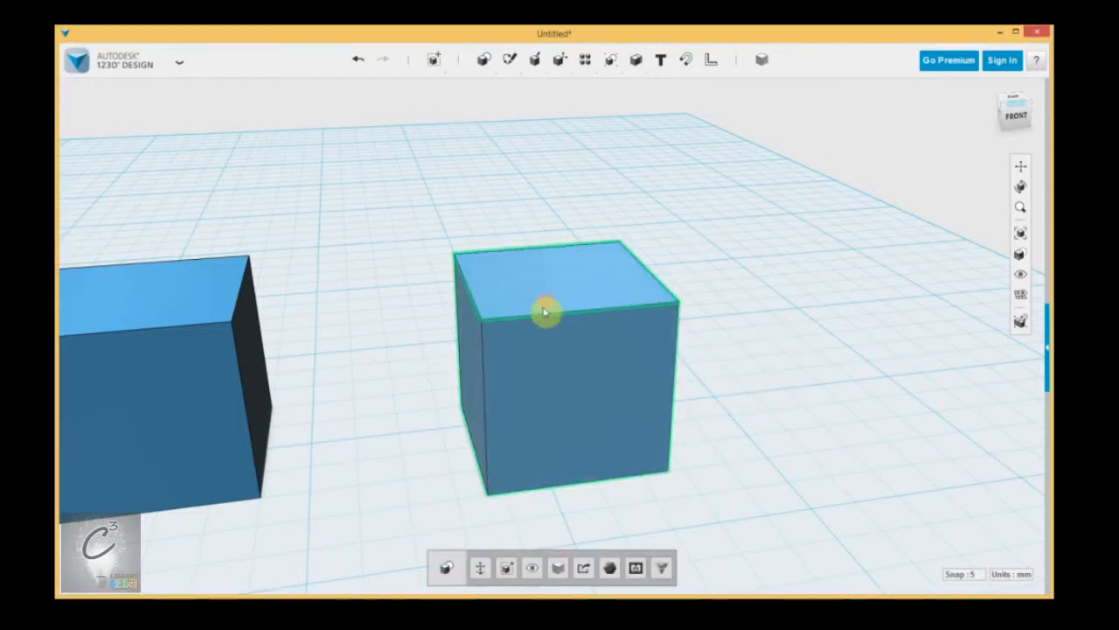
pyautogui.click(543, 320)
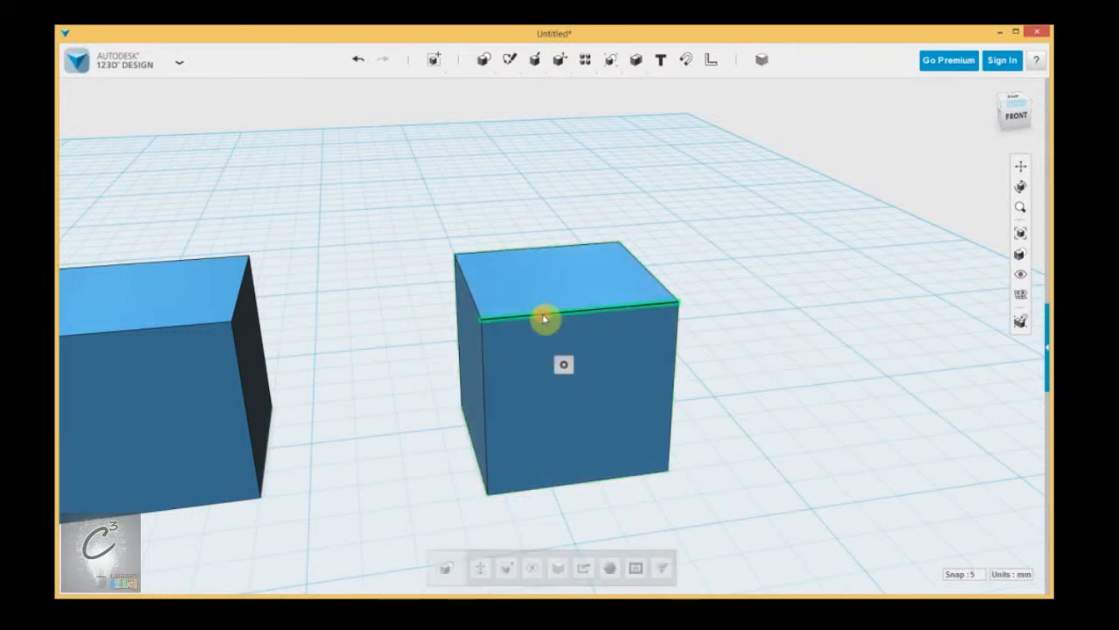
pyautogui.moveTo(561, 364)
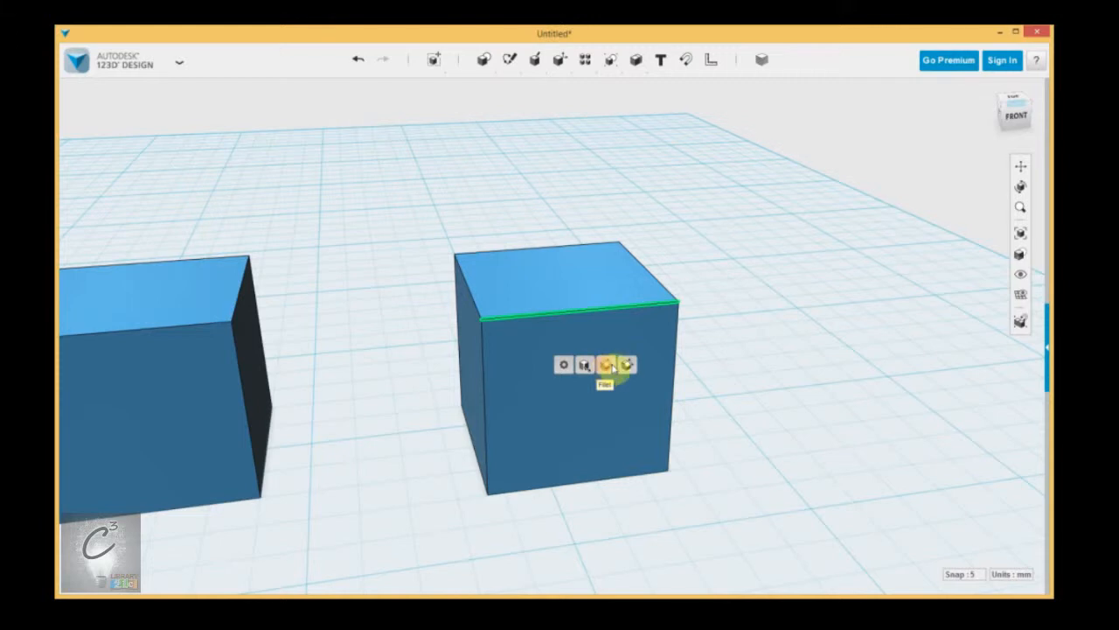
pyautogui.click(765, 365)
# Step: Deselect the right cube and orbit the view around both cubes
pyautogui.click(674, 313)
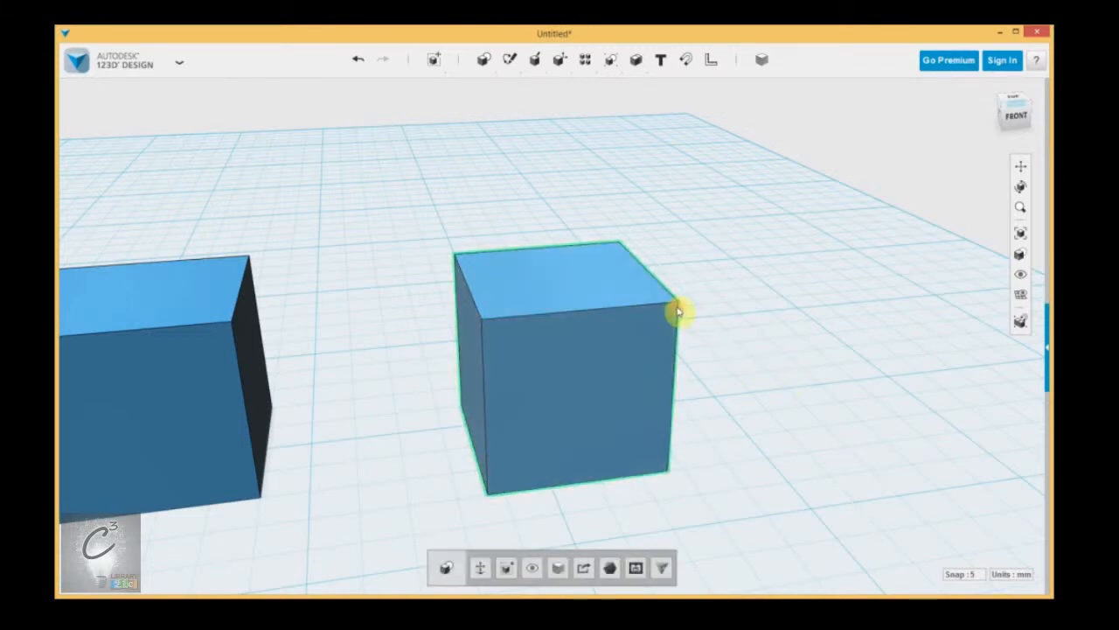
pyautogui.click(687, 323)
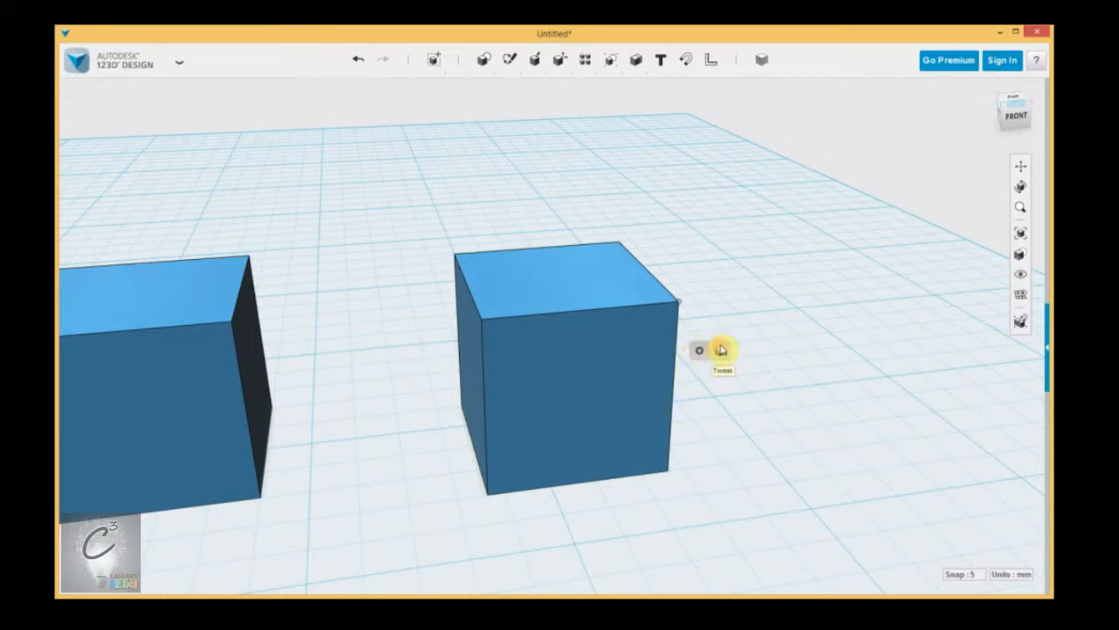
pyautogui.moveTo(783, 346); pyautogui.dragTo(754, 370, button='right')
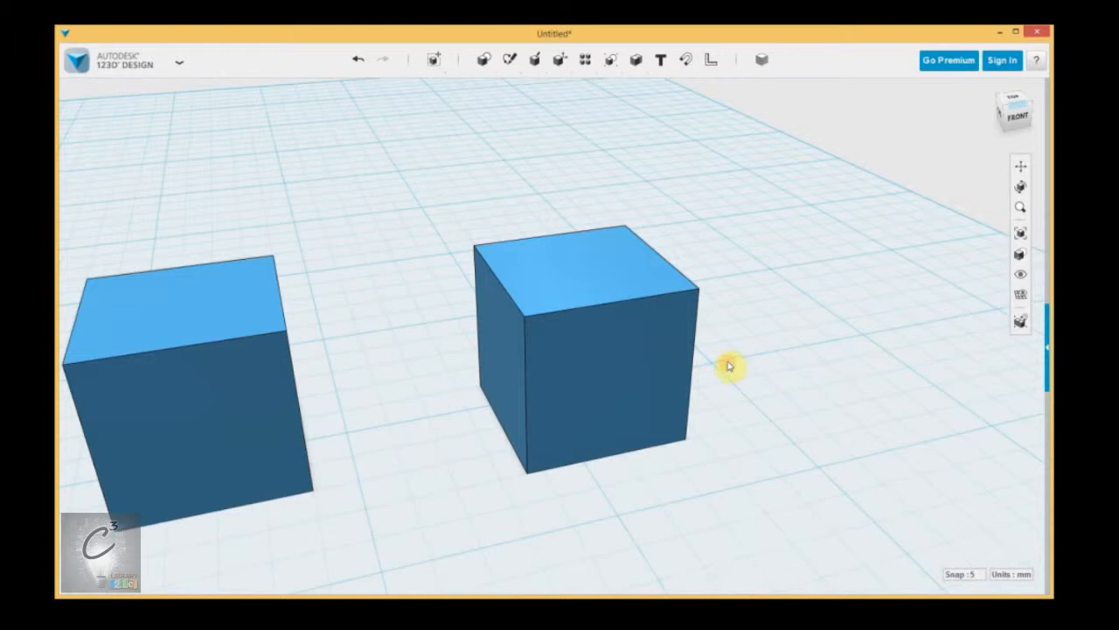
# Step: Select the right cube, then orbit, pan and zoom for a close front view of both cubes
pyautogui.click(602, 340)
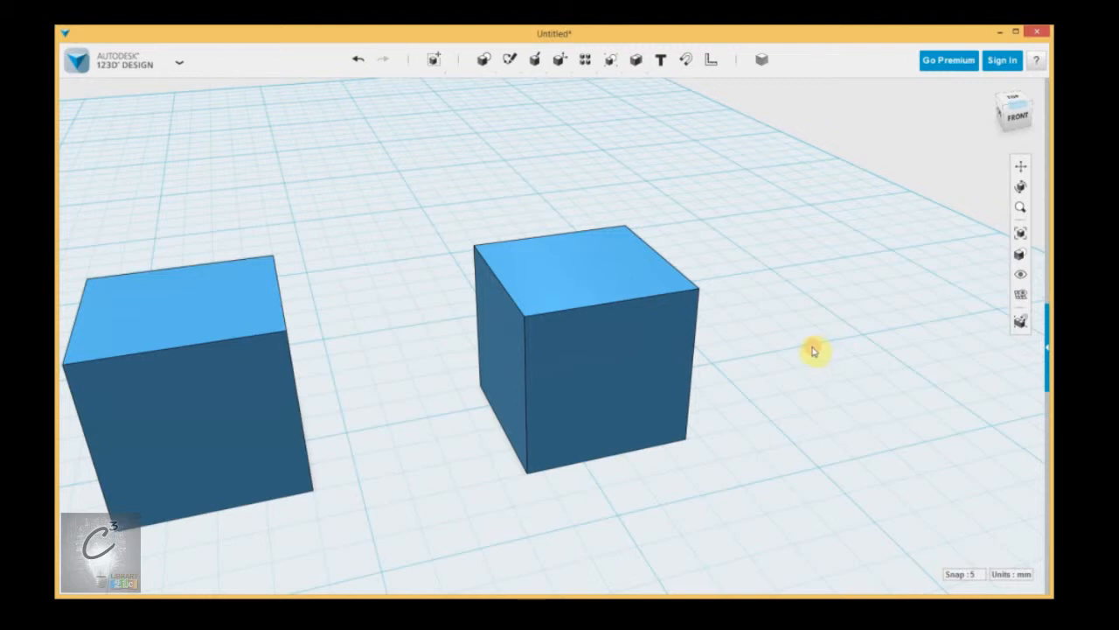
pyautogui.moveTo(811, 353)
pyautogui.mouseDown(button='right')
pyautogui.moveTo(802, 370)
pyautogui.moveTo(706, 344)
pyautogui.moveTo(713, 399)
pyautogui.moveTo(832, 377)
pyautogui.moveTo(767, 335)
pyautogui.moveTo(744, 392)
pyautogui.moveTo(790, 355)
pyautogui.mouseUp(button='right')
pyautogui.scroll(-5, 789, 355)
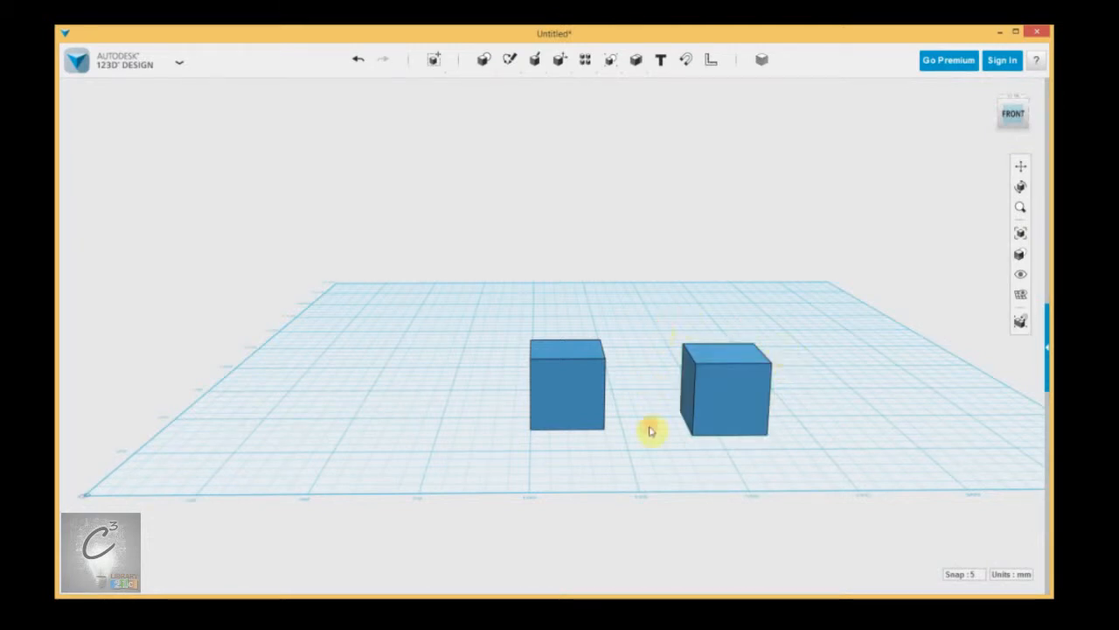
pyautogui.moveTo(645, 435); pyautogui.dragTo(565, 407, button='middle')
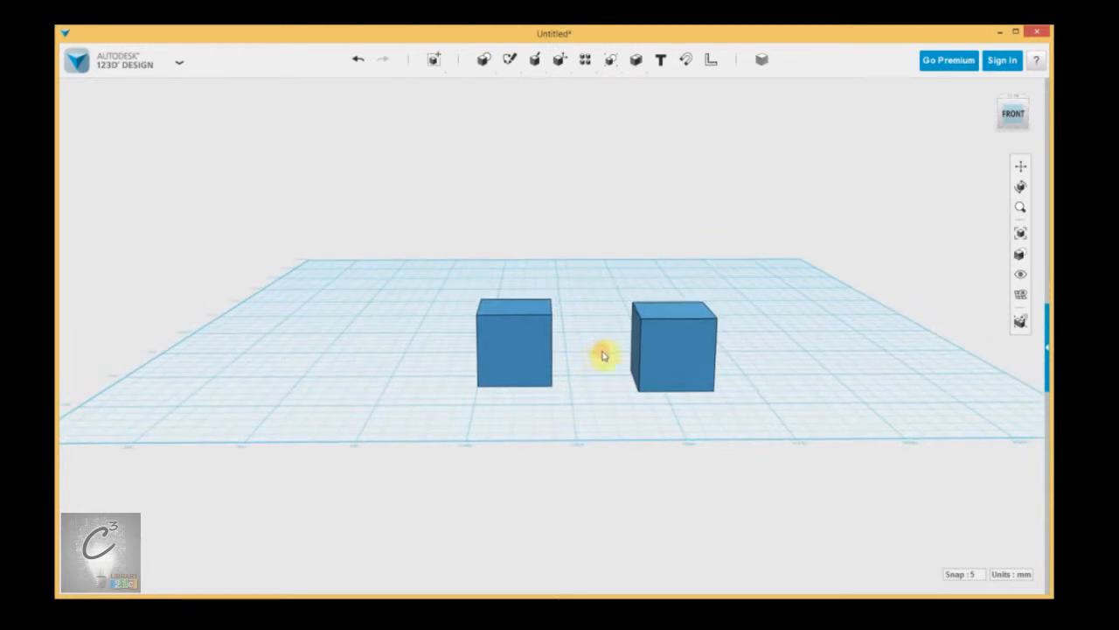
pyautogui.scroll(5, 583, 349)
pyautogui.scroll(-6, 585, 357)
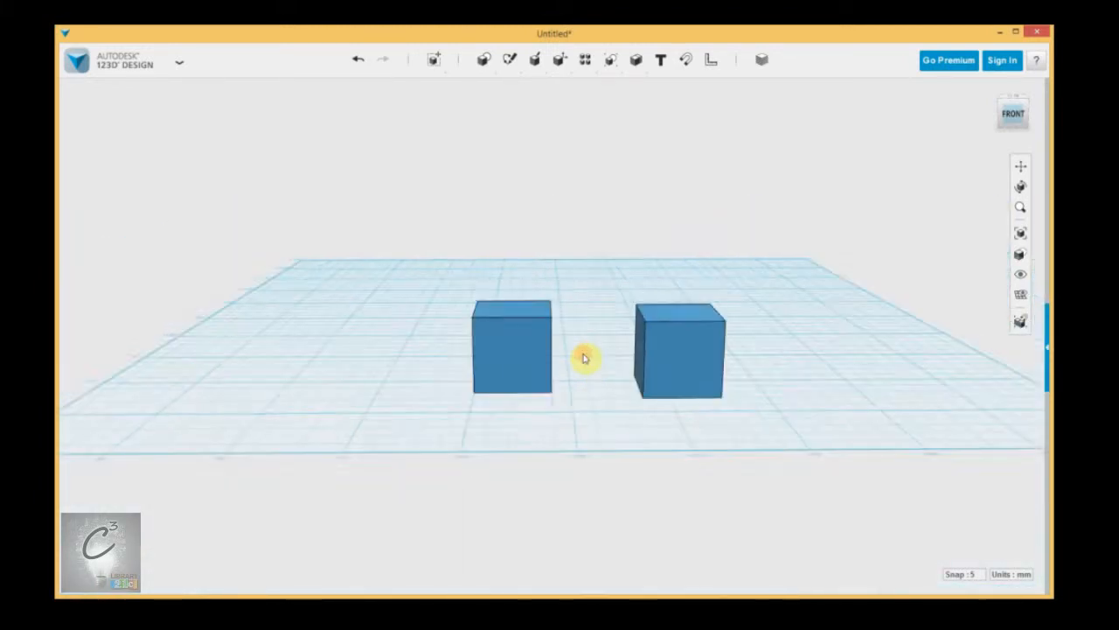
pyautogui.scroll(6, 587, 360)
pyautogui.scroll(-6, 594, 367)
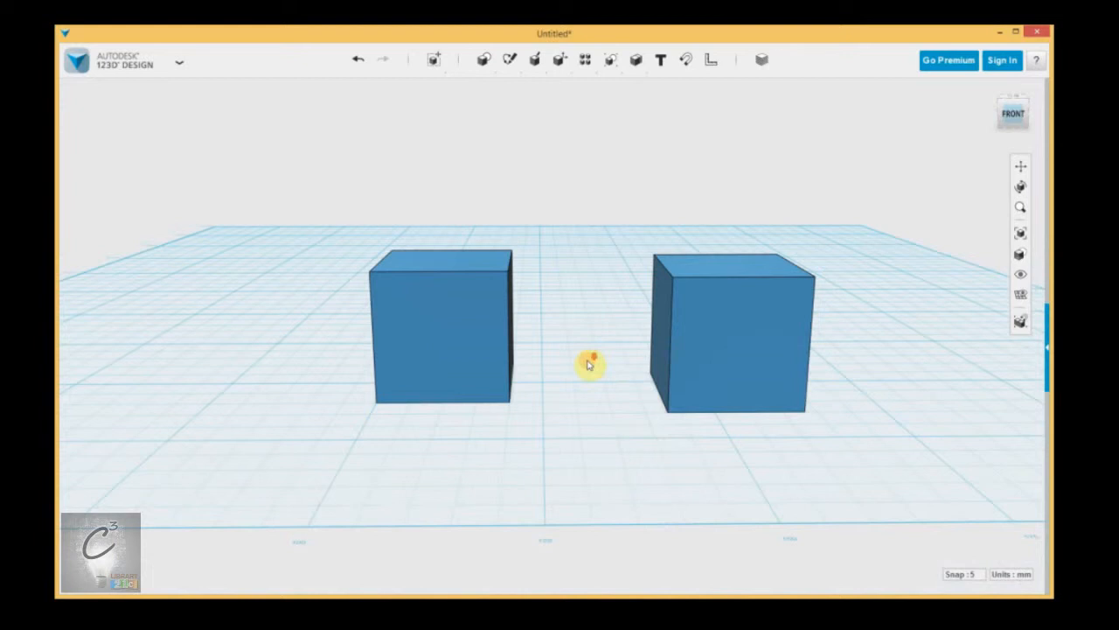
pyautogui.scroll(6, 594, 363)
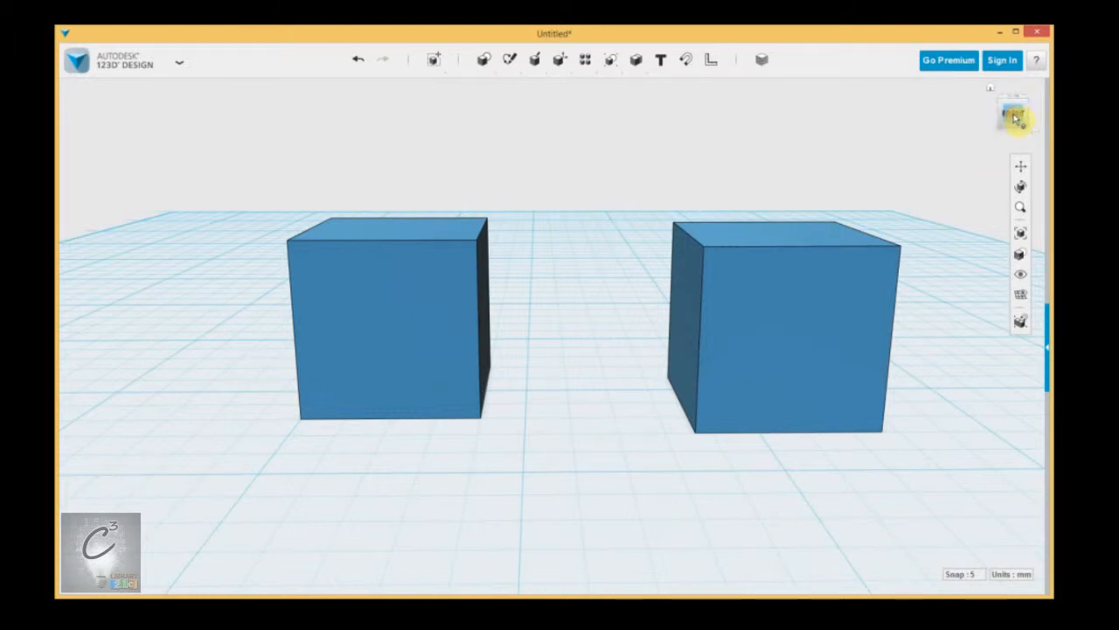
# Step: View the cubes from the front, from an angled right view, and straight from above
pyautogui.click(1013, 117)
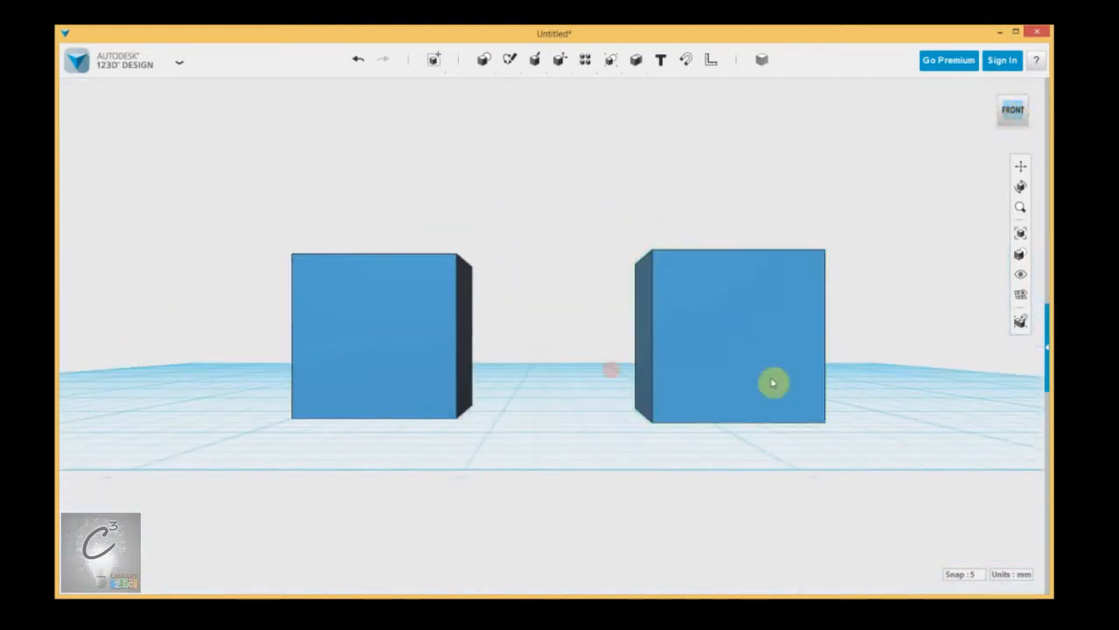
pyautogui.click(578, 376)
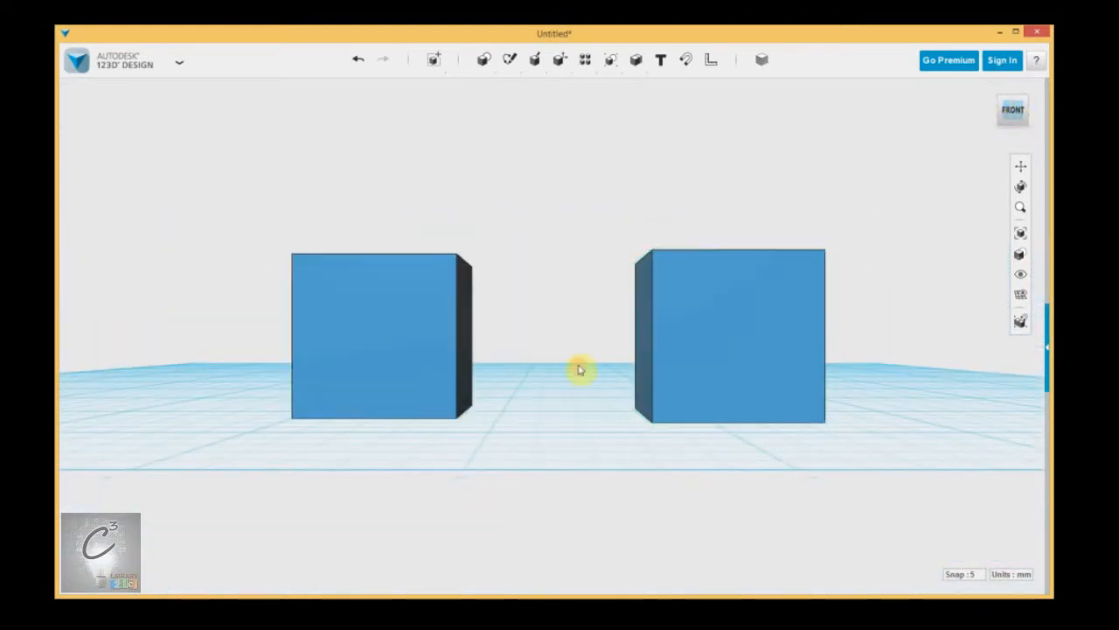
pyautogui.click(1028, 113)
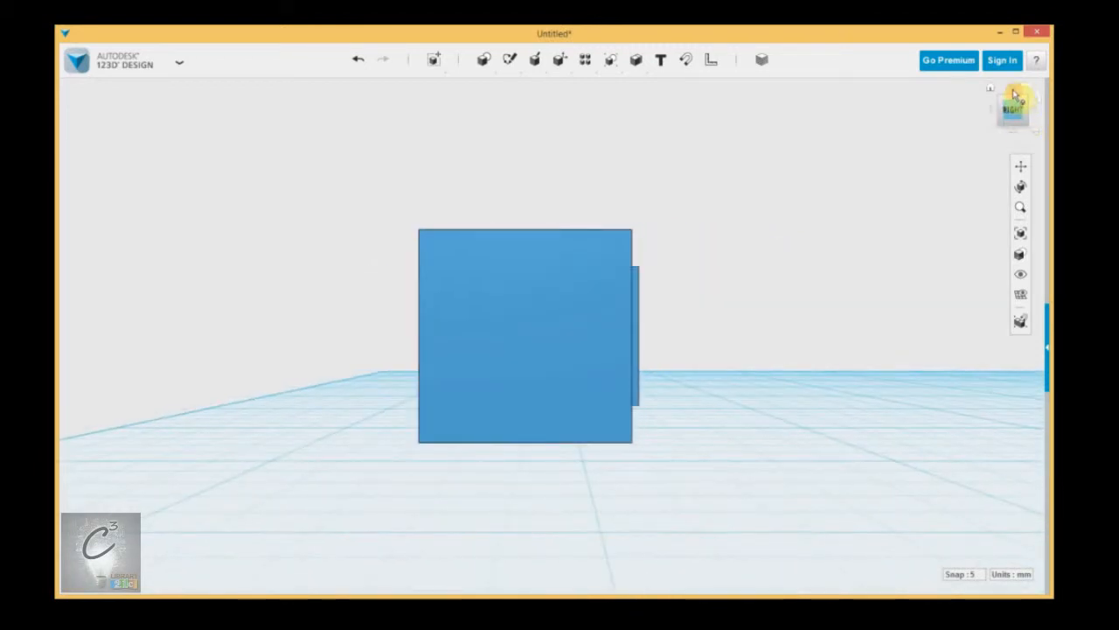
pyautogui.click(1014, 93)
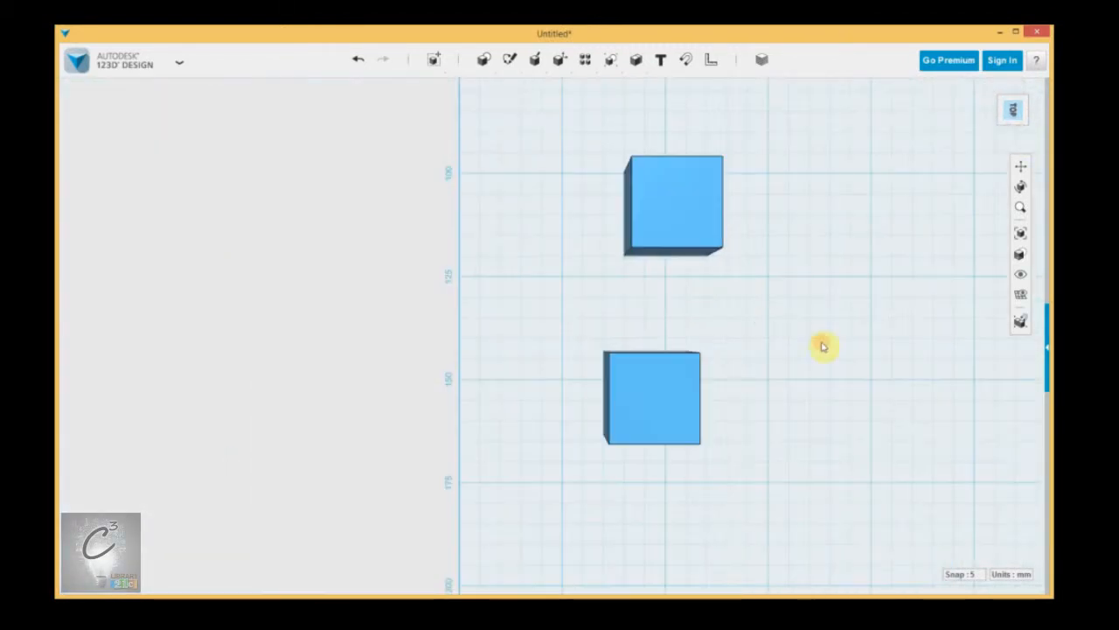
pyautogui.moveTo(822, 346); pyautogui.dragTo(682, 307, button='middle')
pyautogui.scroll(-3, 682, 307)
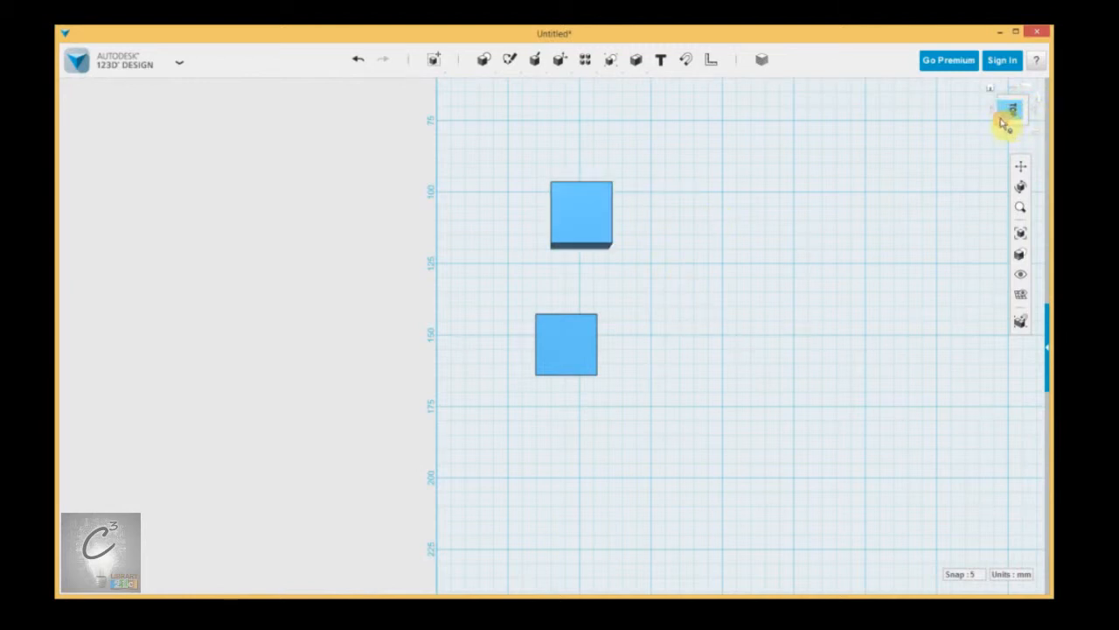
pyautogui.moveTo(1004, 128); pyautogui.dragTo(892, 256)
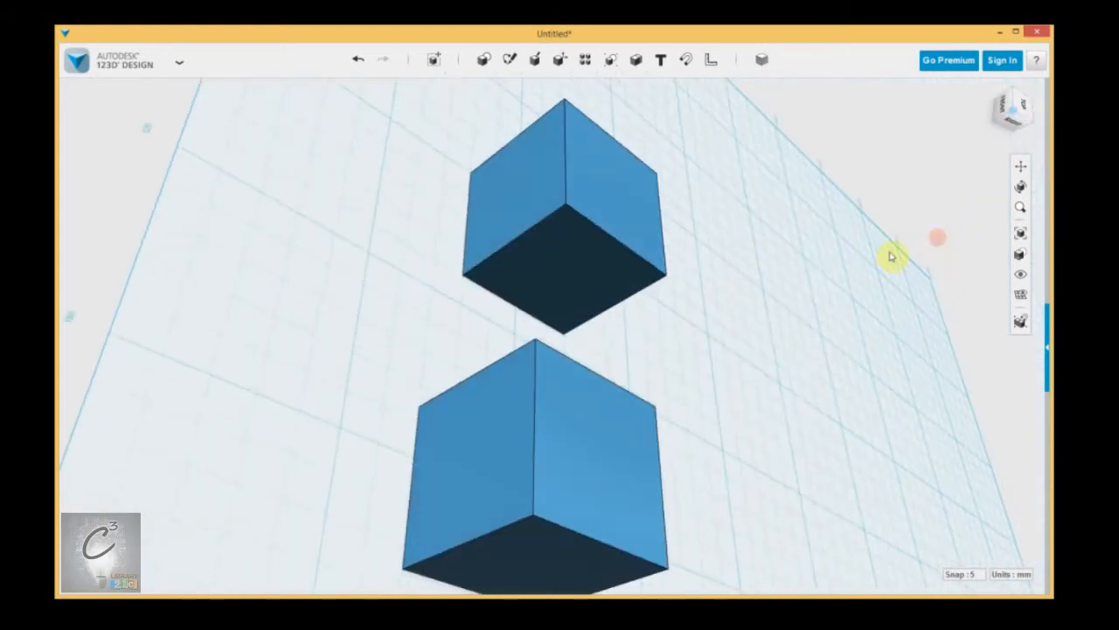
# Step: Return to the front view, roll it 90 degrees twice, then roll back to level
pyautogui.click(1003, 106)
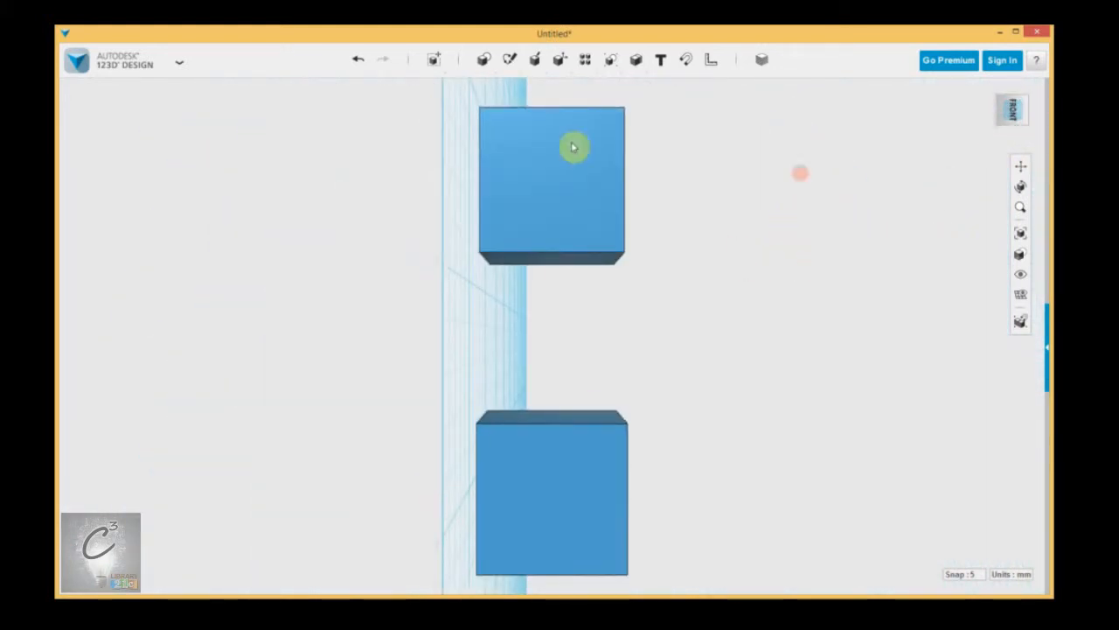
pyautogui.scroll(-3, 638, 375)
pyautogui.moveTo(697, 396); pyautogui.dragTo(622, 424, button='middle')
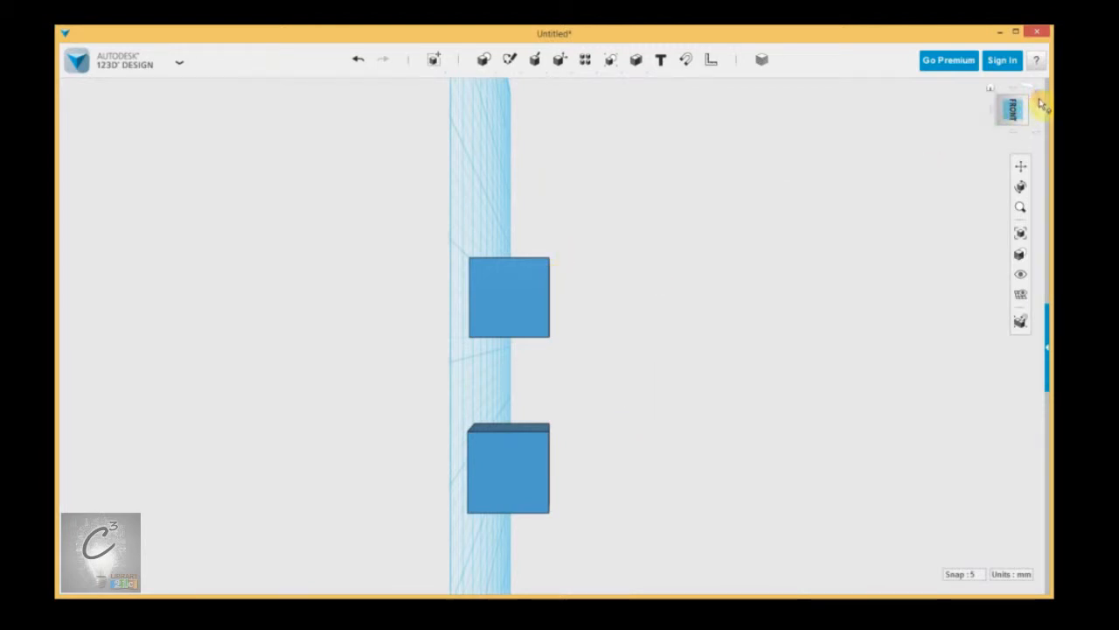
pyautogui.click(1042, 102)
pyautogui.click(1042, 102)
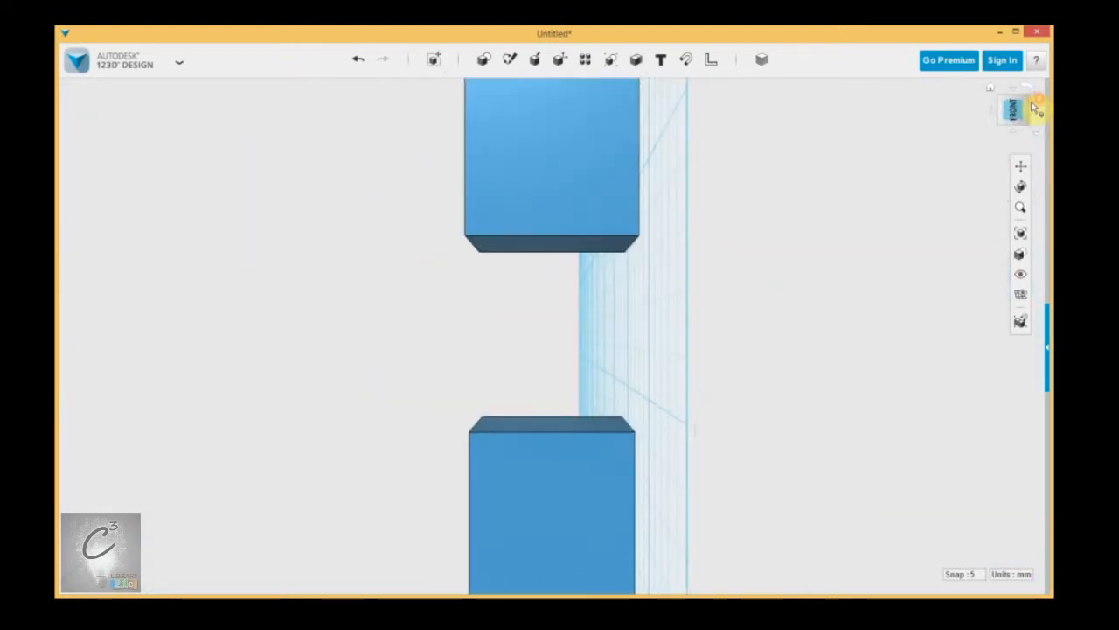
pyautogui.click(1037, 102)
# Step: Go back to the Home view and adjust it to a higher perspective angle
pyautogui.moveTo(601, 209); pyautogui.dragTo(592, 219, button='right')
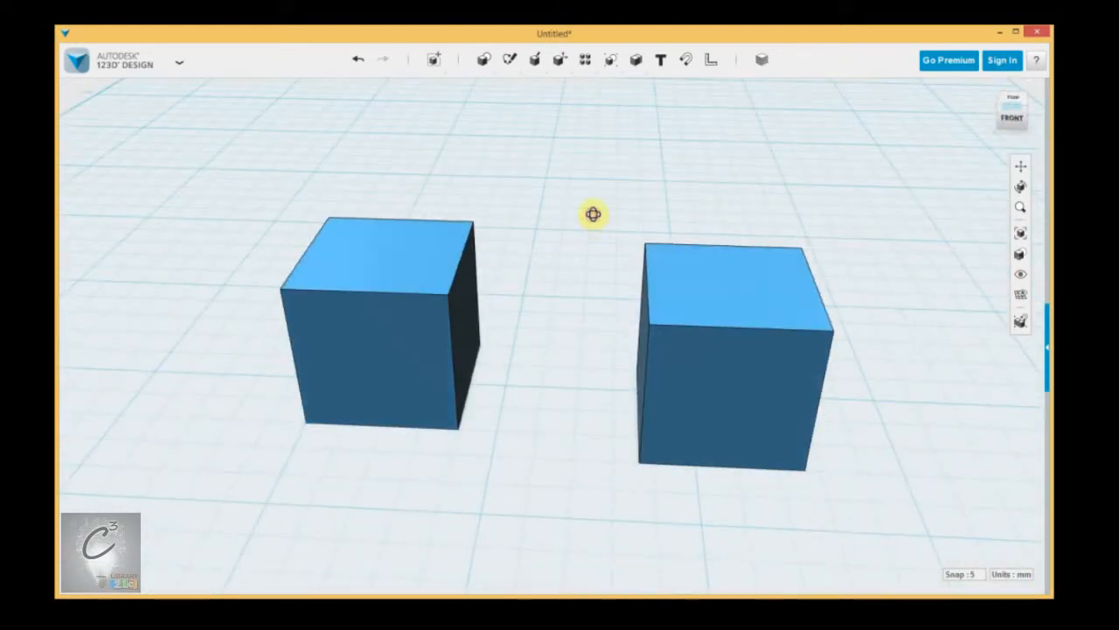
pyautogui.click(992, 88)
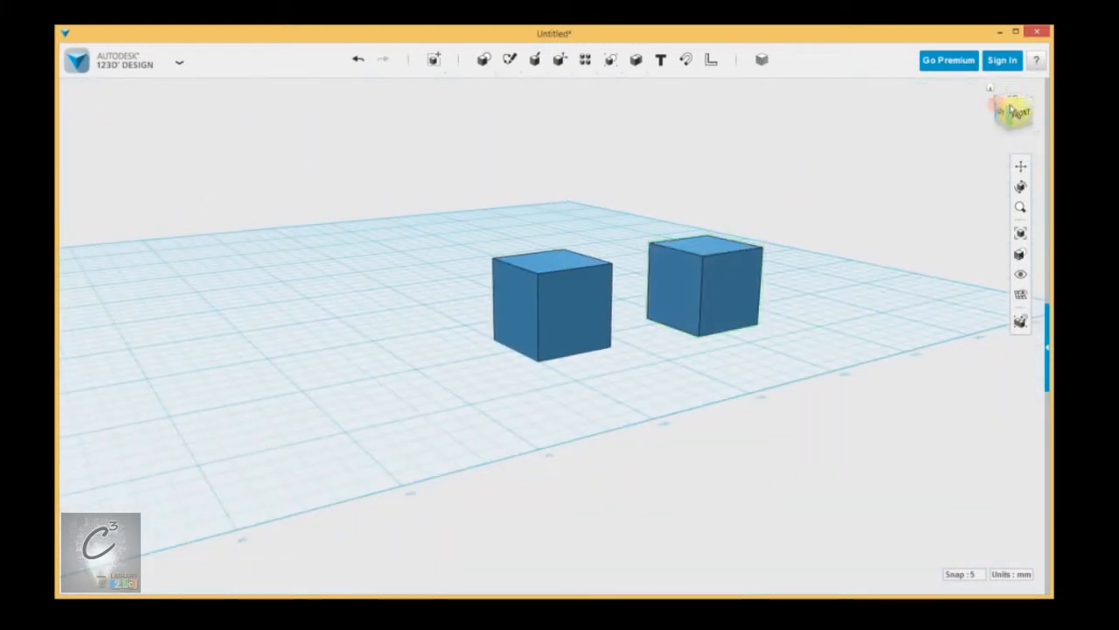
pyautogui.moveTo(852, 164); pyautogui.dragTo(807, 268, button='middle')
pyautogui.moveTo(724, 251); pyautogui.dragTo(667, 247, button='right')
pyautogui.scroll(3, 662, 266)
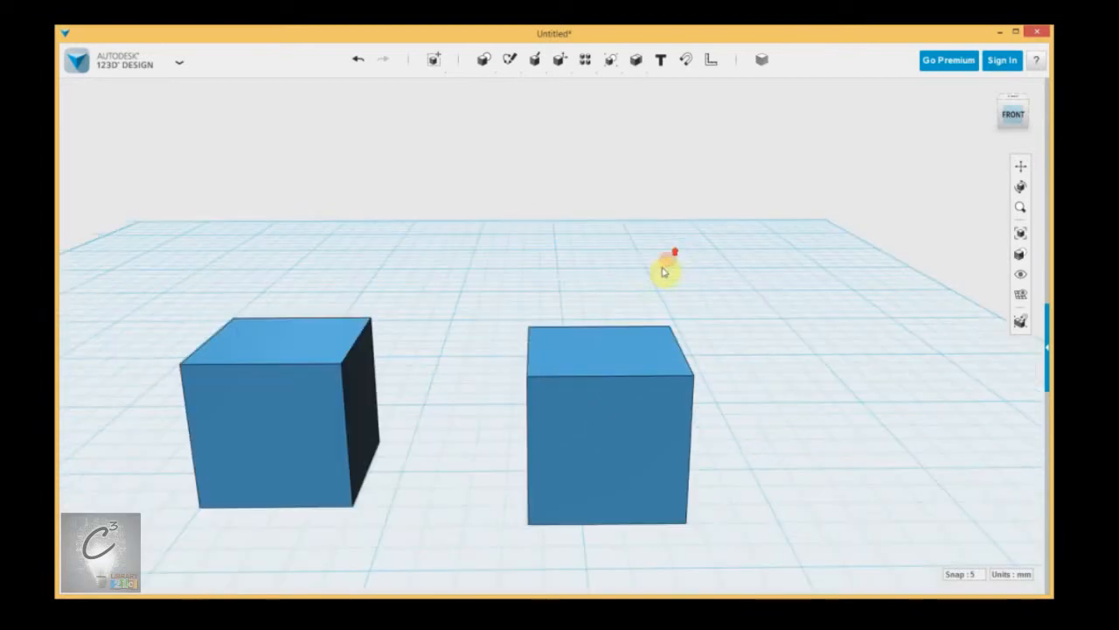
pyautogui.moveTo(499, 320); pyautogui.dragTo(574, 307, button='middle')
pyautogui.scroll(-3, 580, 223)
pyautogui.moveTo(723, 280)
pyautogui.mouseDown(button='right')
pyautogui.moveTo(664, 285)
pyautogui.moveTo(707, 274)
pyautogui.moveTo(722, 288)
pyautogui.mouseUp(button='right')
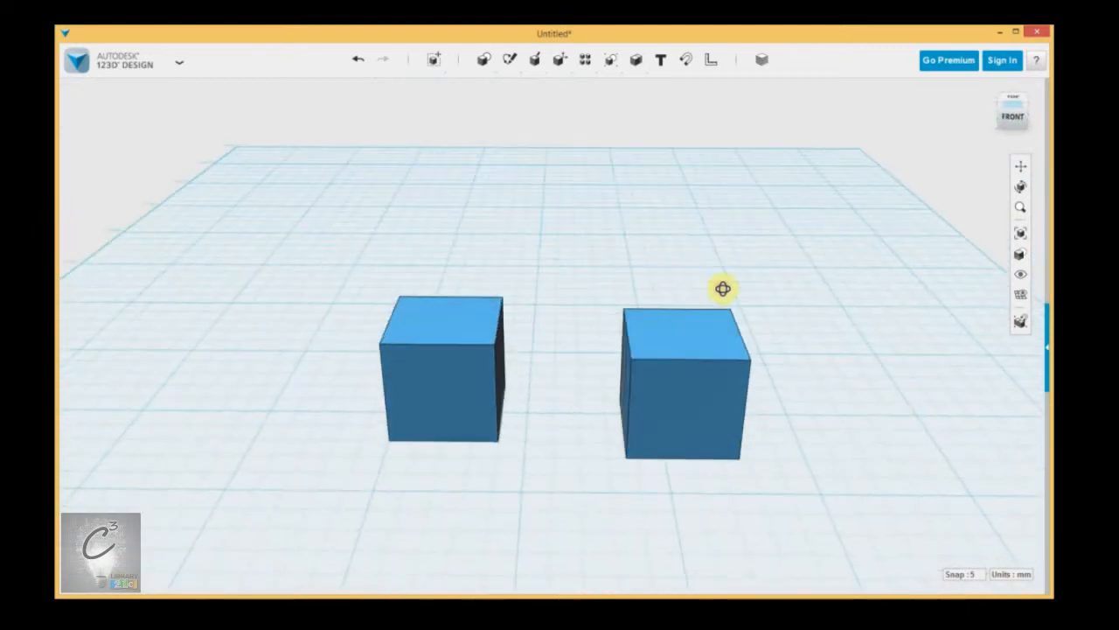
# Step: Insert a cone primitive on the grid behind the cubes
pyautogui.moveTo(486, 61)
pyautogui.click(531, 88)
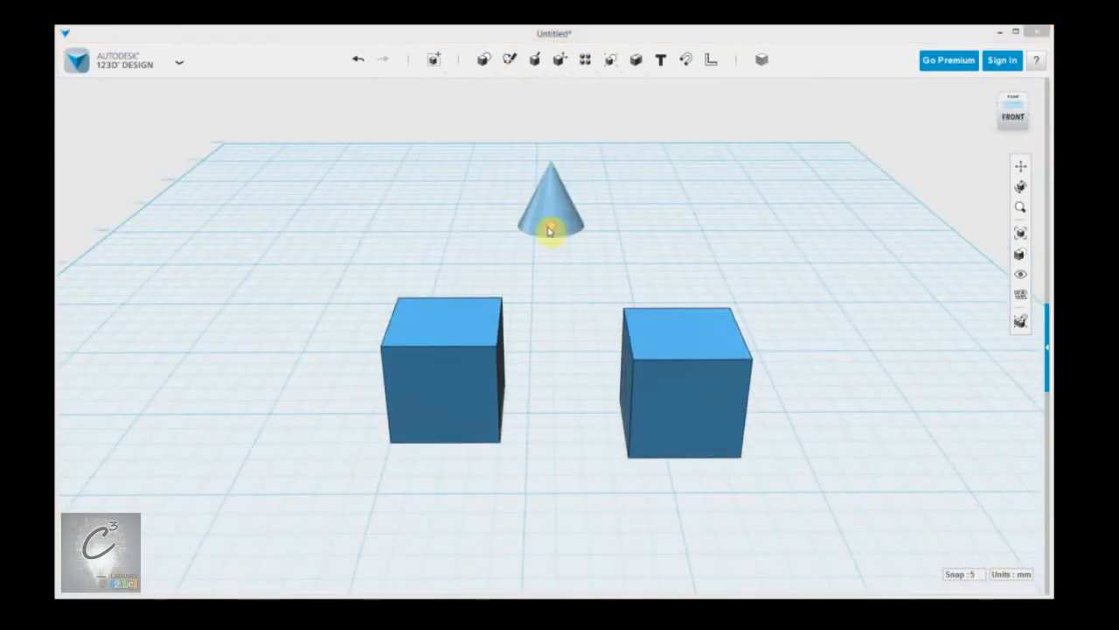
pyautogui.click(560, 189)
# Step: Add a sphere at the left, move the right cube farther right, and view from the front
pyautogui.moveTo(484, 61)
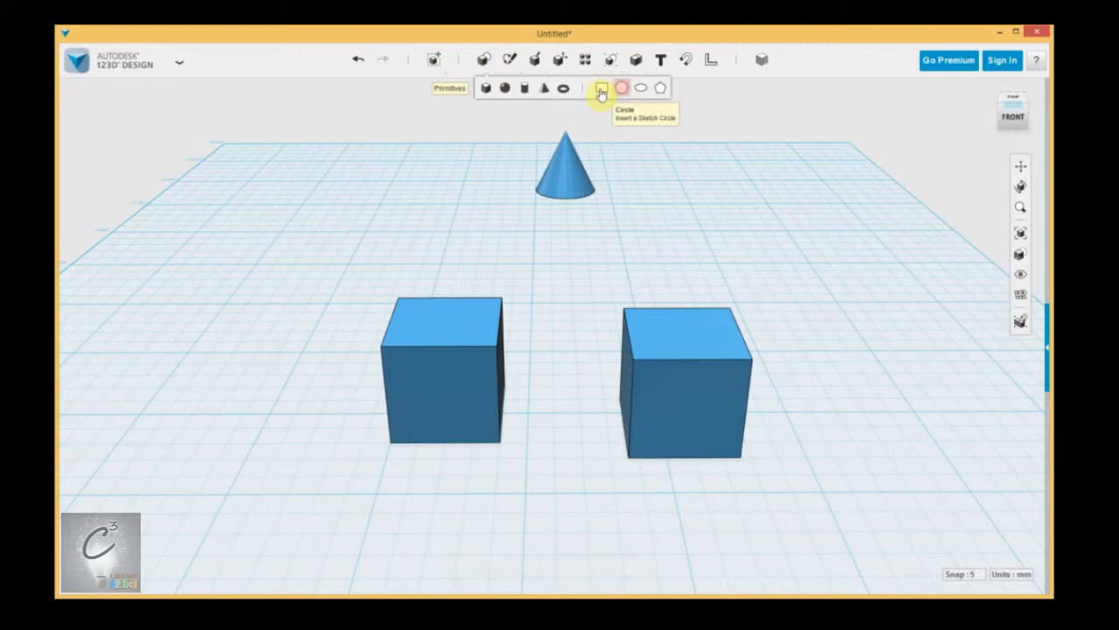
pyautogui.click(505, 87)
pyautogui.click(330, 277)
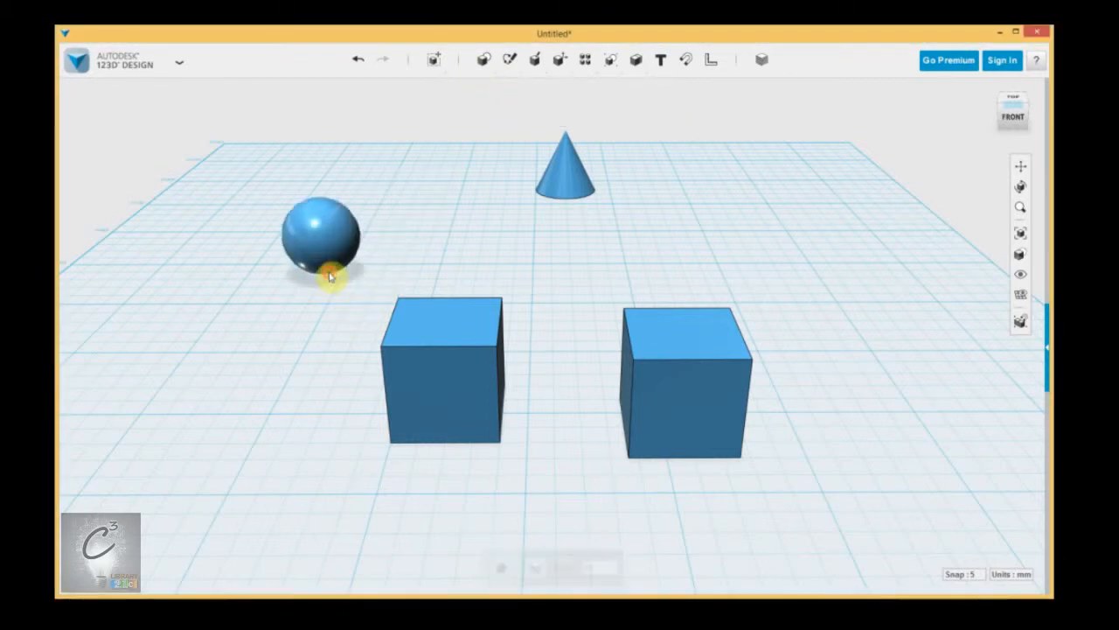
pyautogui.moveTo(700, 404); pyautogui.dragTo(811, 437)
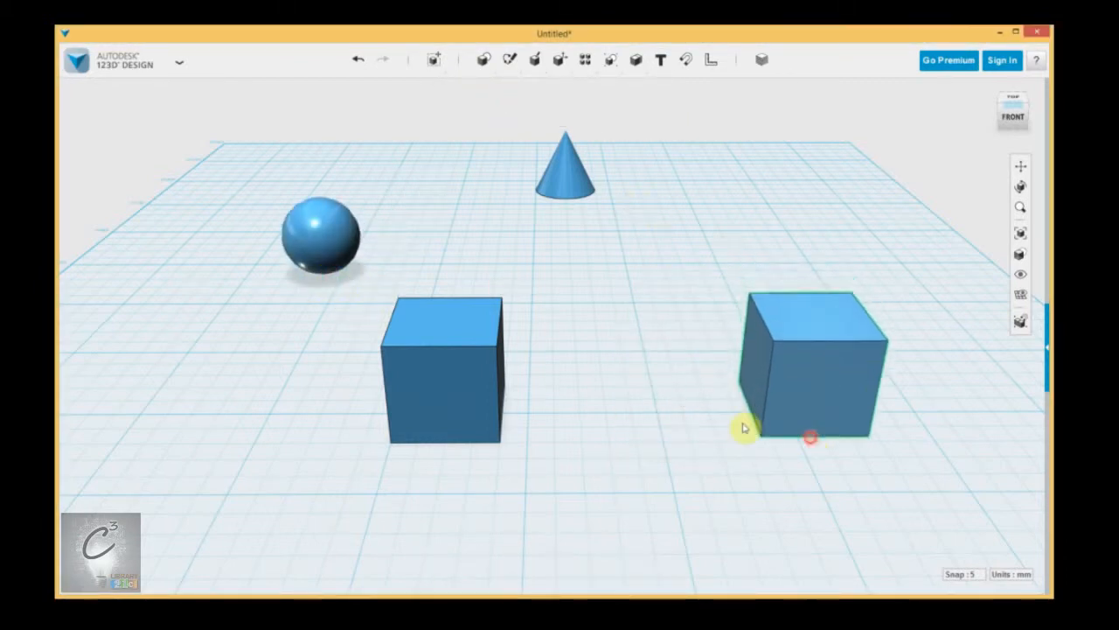
pyautogui.click(1012, 115)
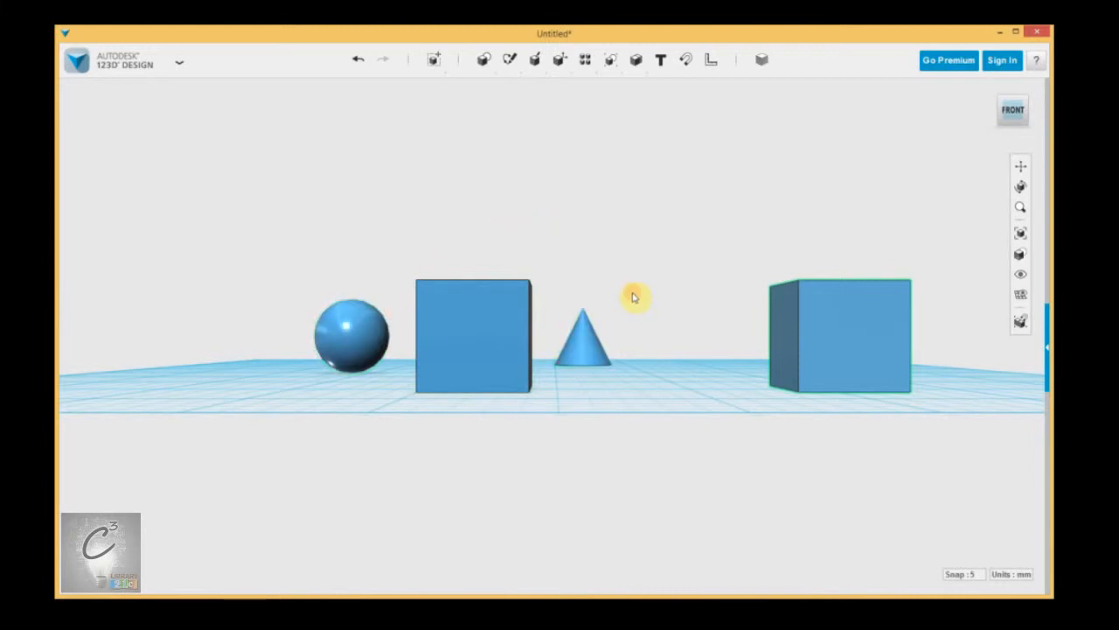
# Step: Tilt the view to look down on the four solids and show the Orthographic/Perspective choices
pyautogui.moveTo(636, 294); pyautogui.dragTo(637, 317, button='right')
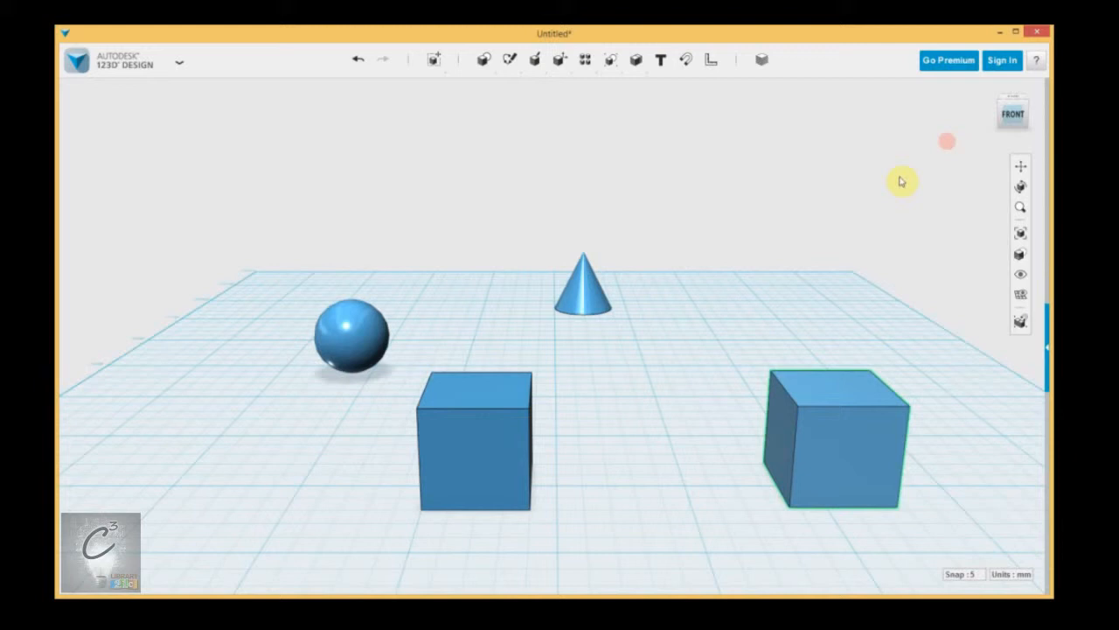
pyautogui.scroll(3, 736, 317)
pyautogui.scroll(-5, 647, 344)
pyautogui.scroll(5, 617, 374)
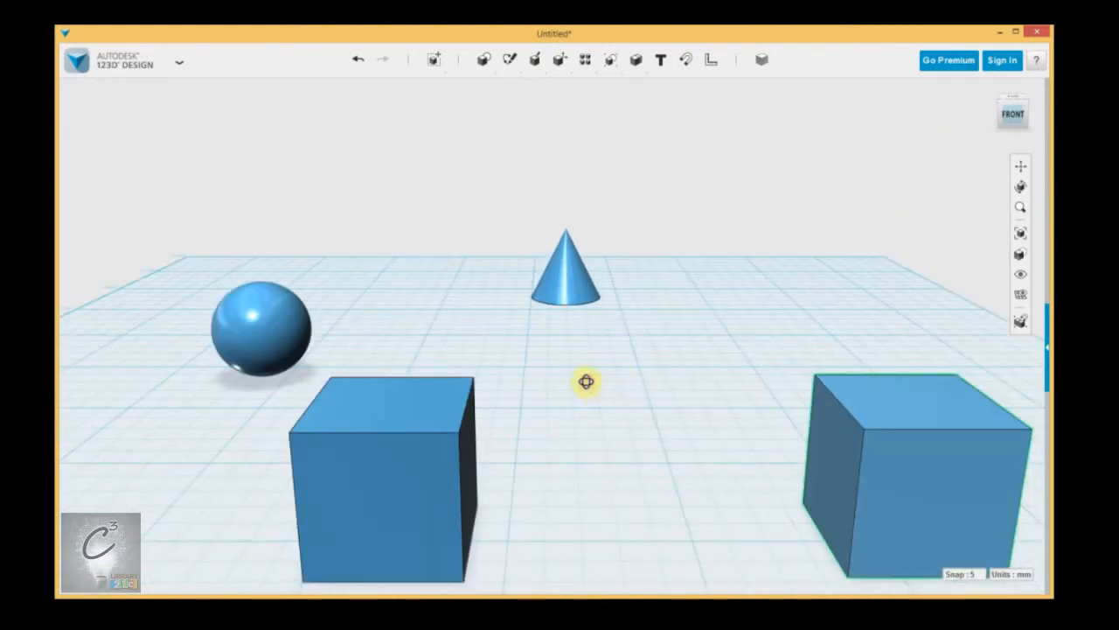
pyautogui.moveTo(586, 381); pyautogui.dragTo(583, 379, button='right')
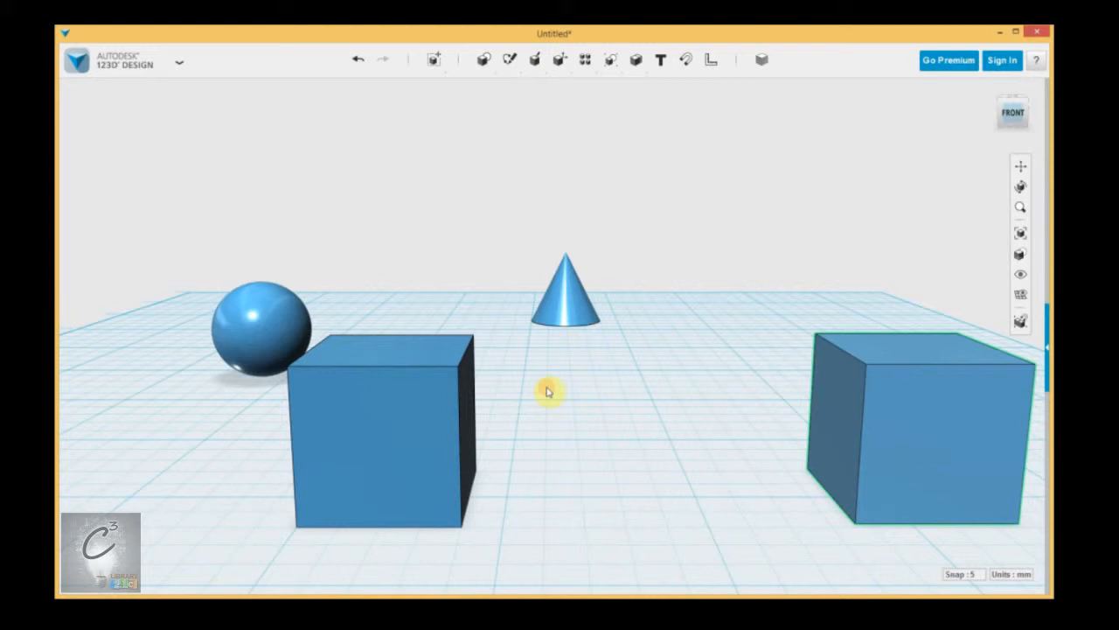
pyautogui.moveTo(548, 391); pyautogui.dragTo(546, 374, button='right')
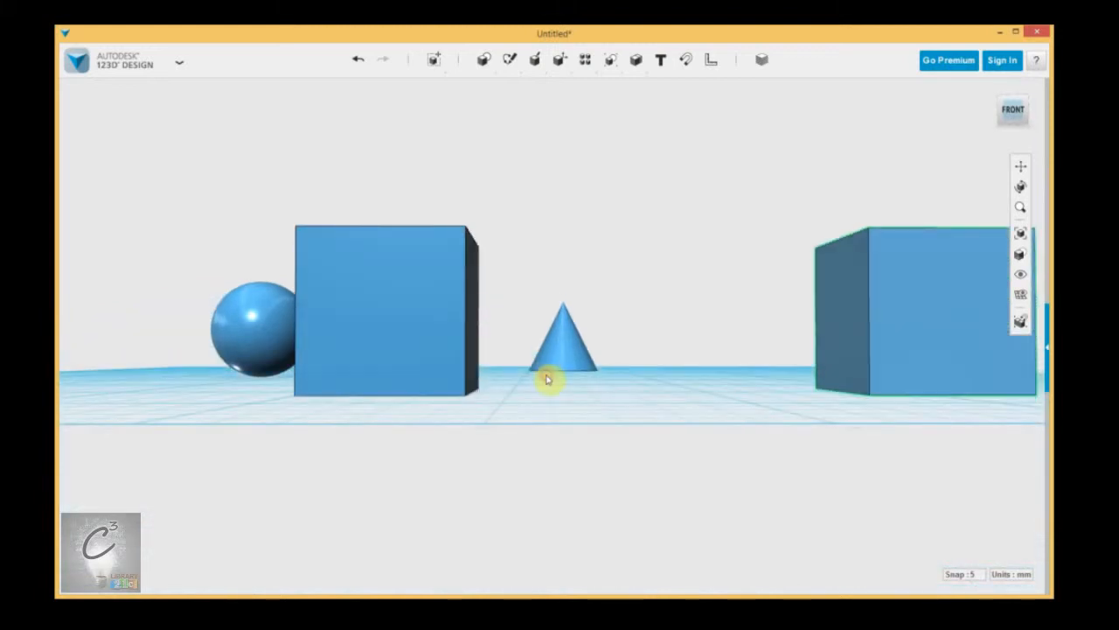
pyautogui.scroll(-3, 555, 382)
pyautogui.moveTo(650, 313); pyautogui.dragTo(650, 321, button='right')
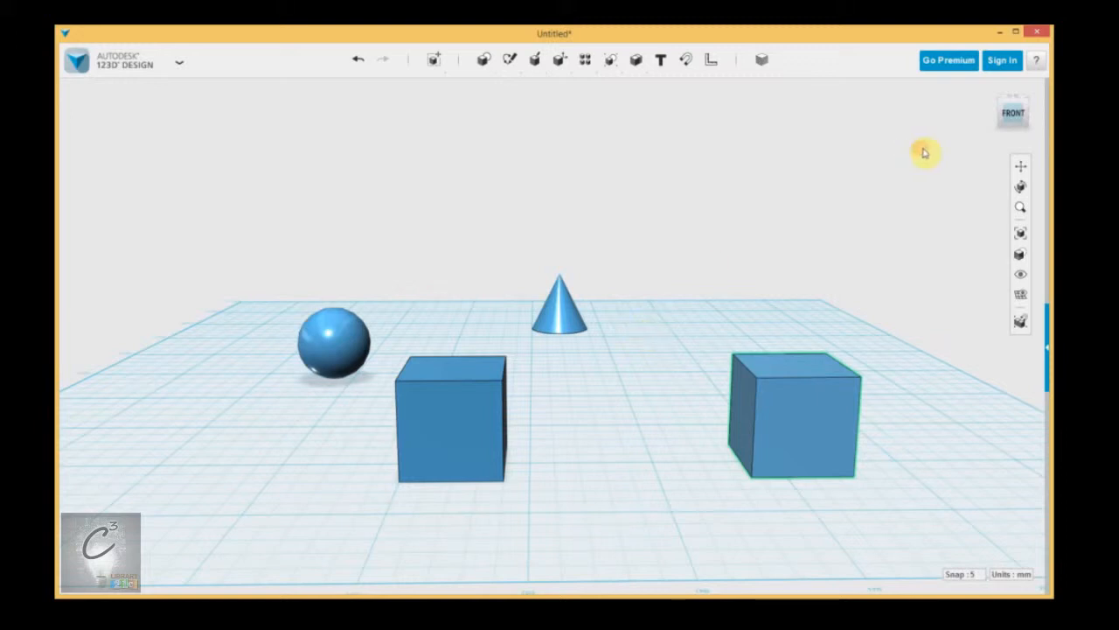
pyautogui.click(1037, 136)
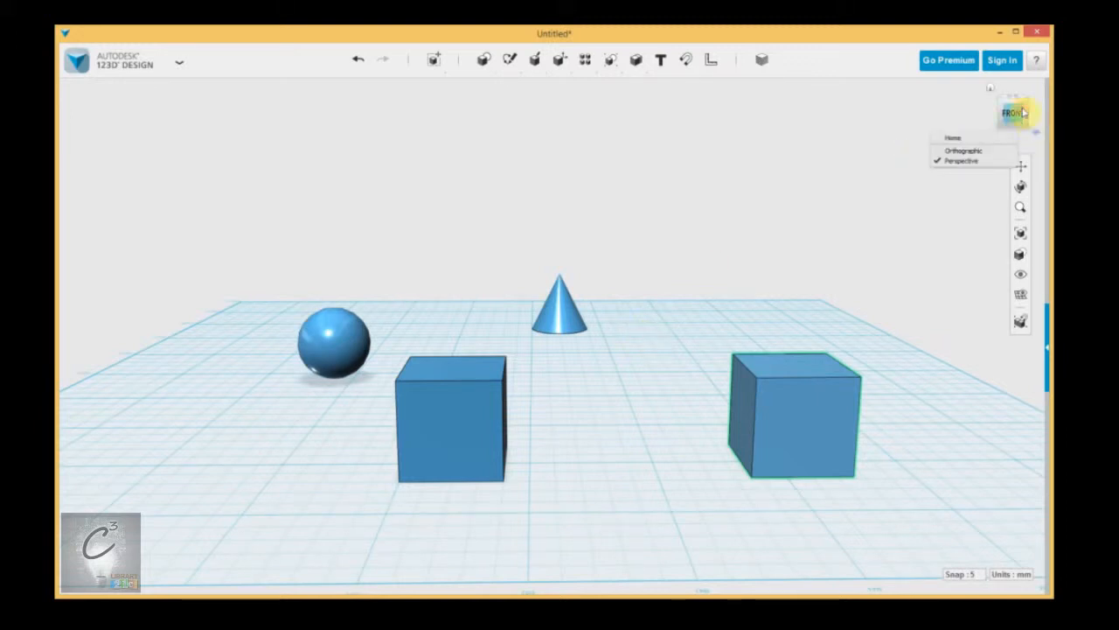
# Step: Switch to Orthographic projection, reframe, and view the sphere, cone and cubes from the front
pyautogui.click(974, 151)
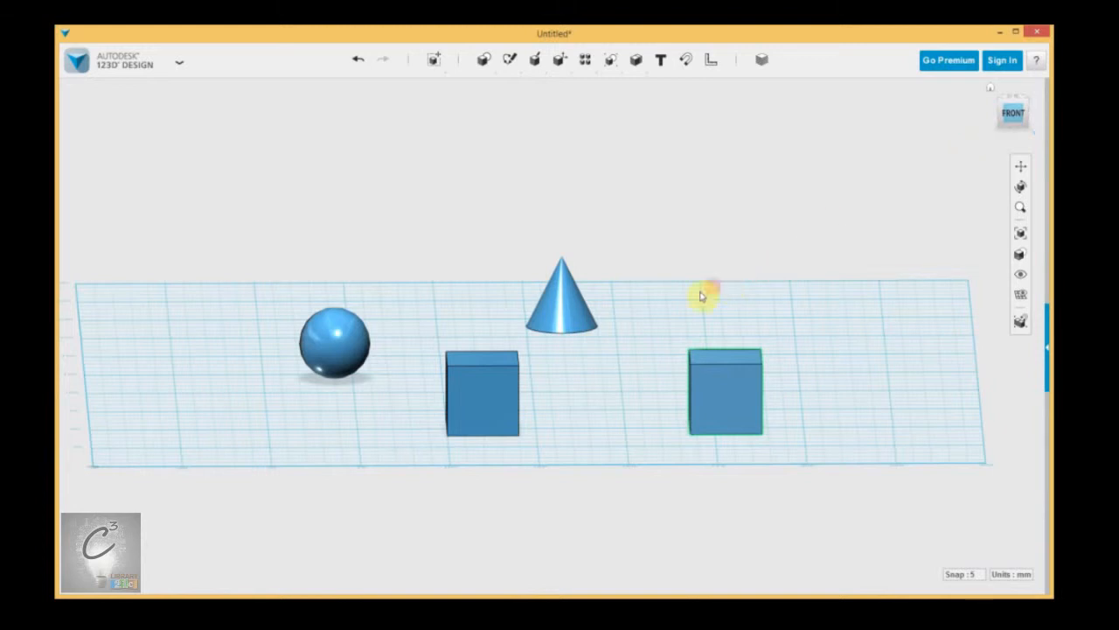
pyautogui.scroll(3, 584, 385)
pyautogui.scroll(-2, 586, 376)
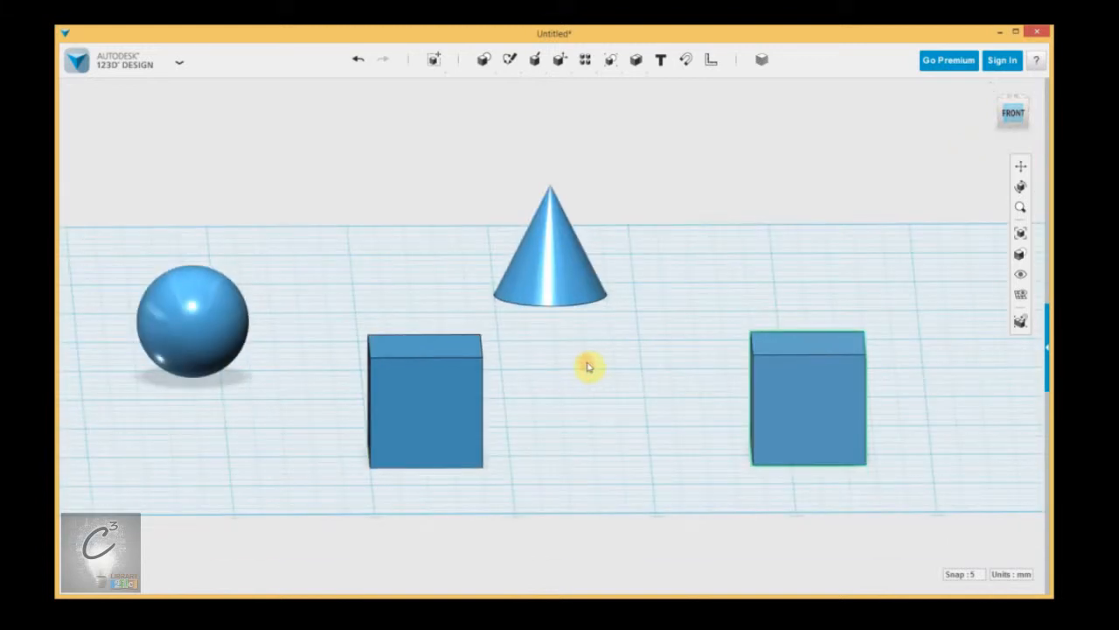
pyautogui.moveTo(578, 374); pyautogui.dragTo(641, 428, button='middle')
pyautogui.click(1014, 114)
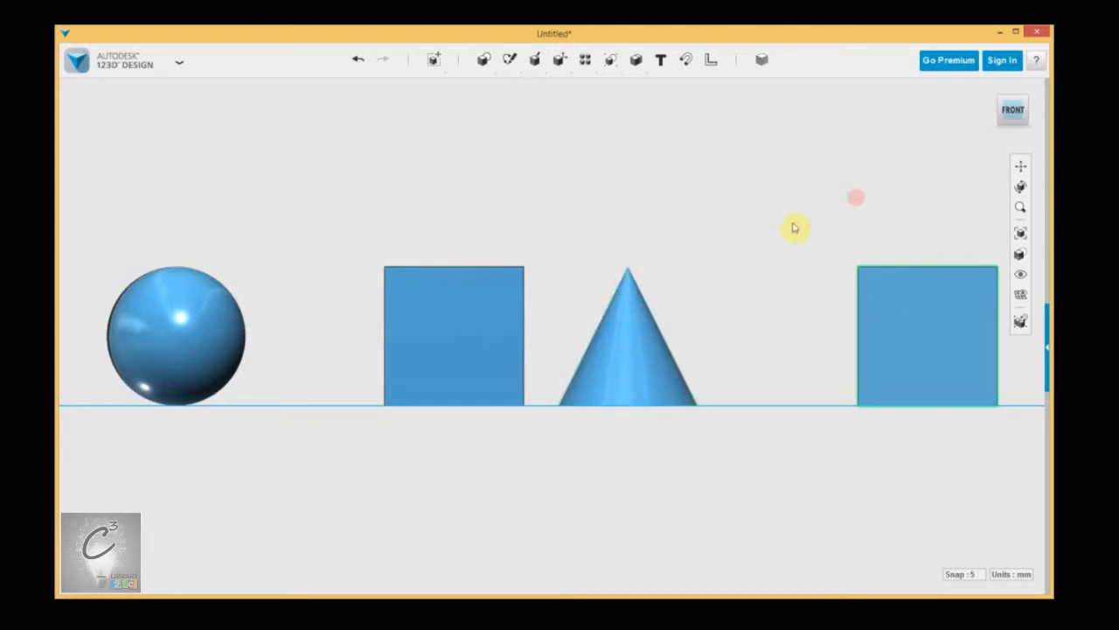
# Step: View the four solids from the side and then from the back
pyautogui.click(1005, 112)
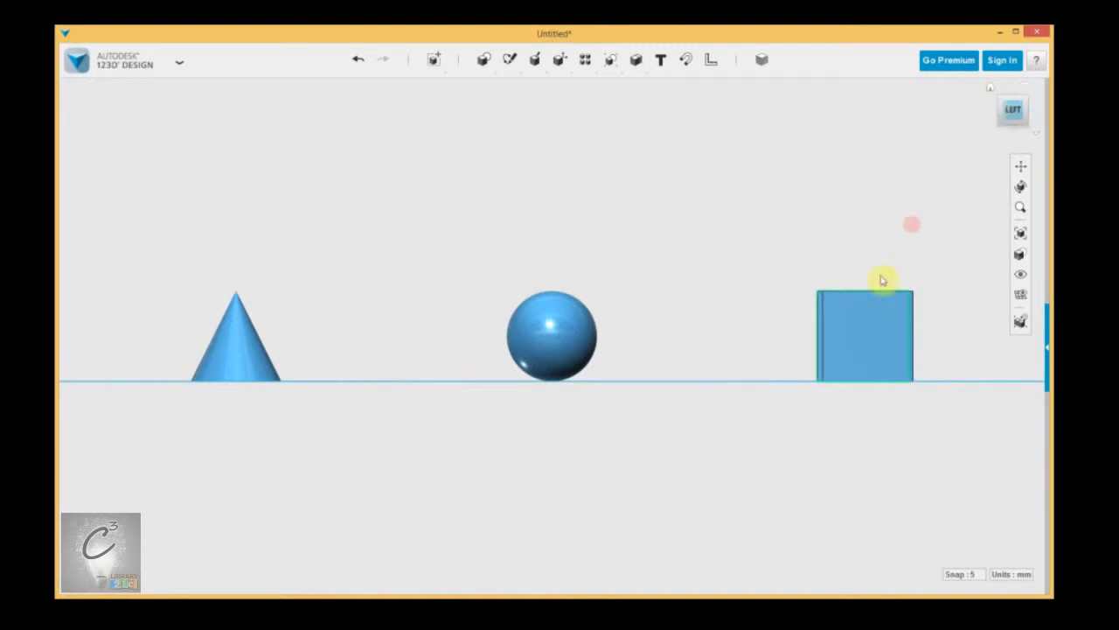
pyautogui.click(1007, 111)
pyautogui.click(1005, 109)
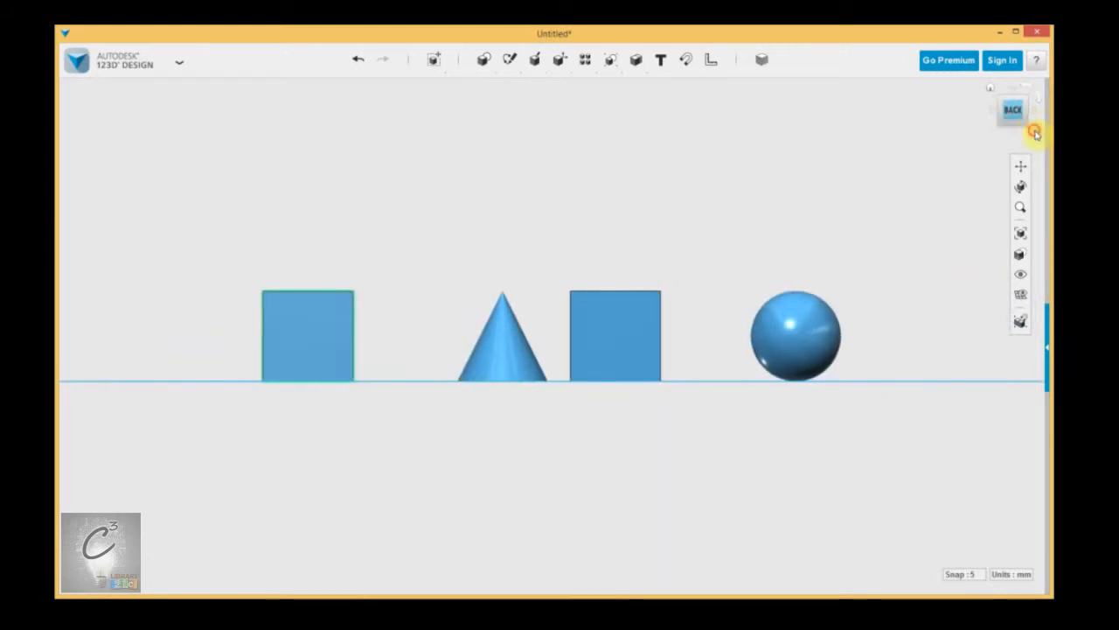
# Step: Switch back to Perspective projection and orbit up to a high oblique view
pyautogui.click(1033, 130)
pyautogui.click(961, 159)
pyautogui.moveTo(717, 253); pyautogui.dragTo(526, 272, button='right')
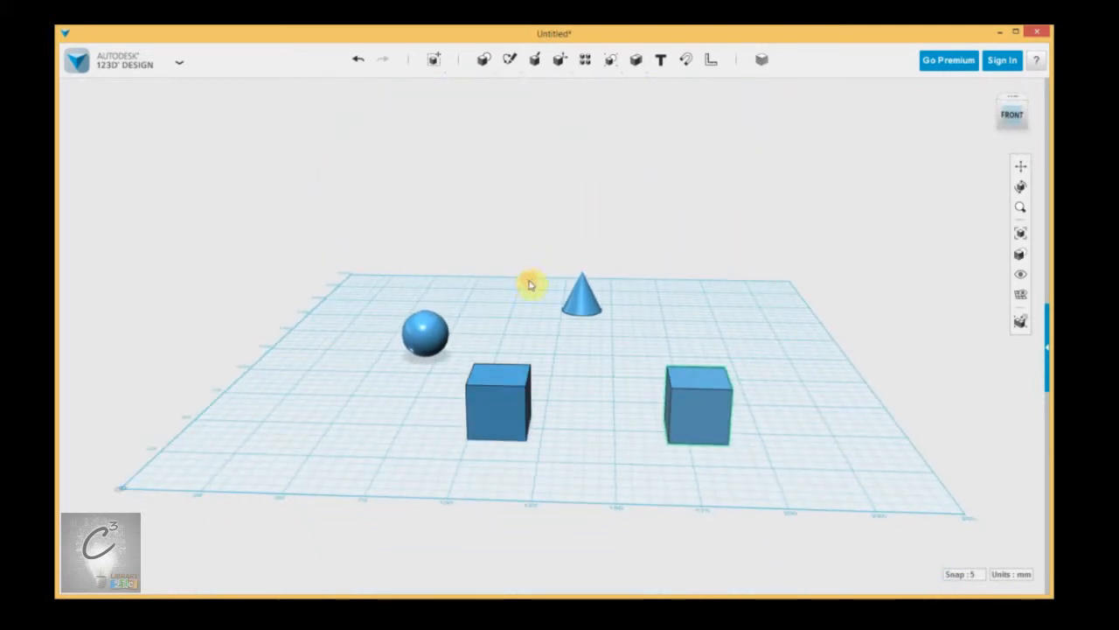
# Step: Pan the scene across the viewport with the Pan tool and zoom in on the solids
pyautogui.click(1009, 165)
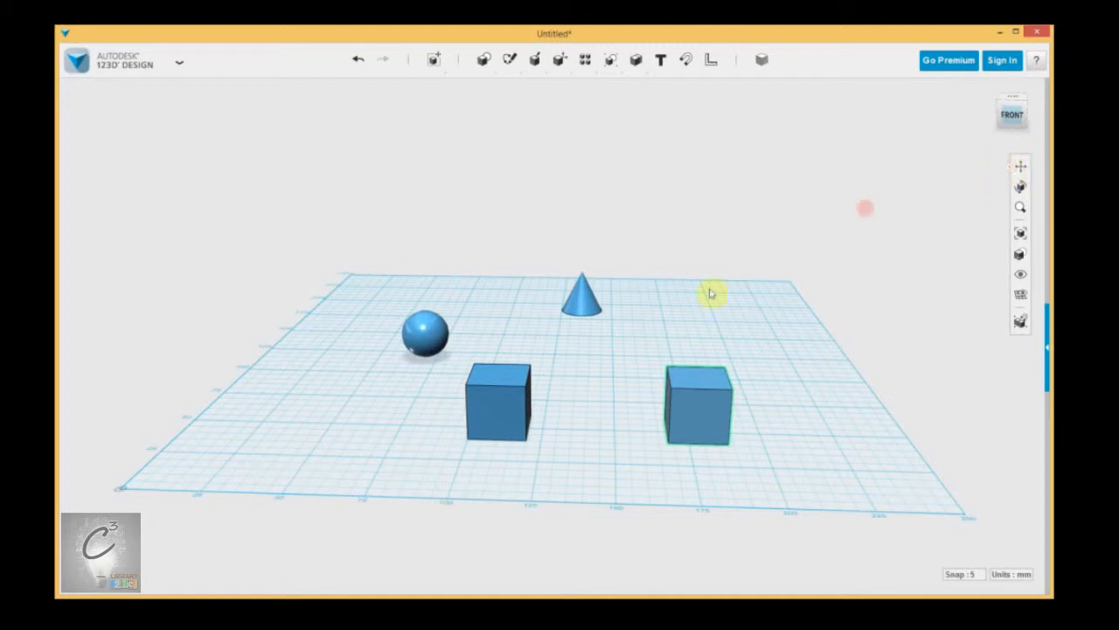
pyautogui.moveTo(682, 368); pyautogui.dragTo(560, 402)
pyautogui.scroll(5, 592, 385)
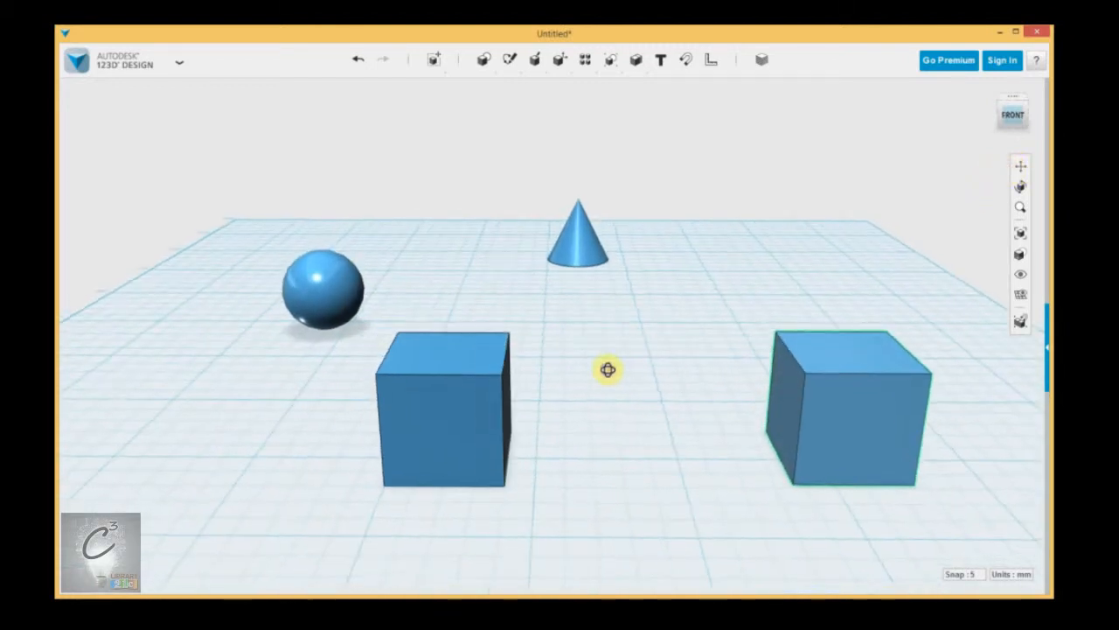
pyautogui.scroll(-3, 601, 332)
pyautogui.scroll(3, 595, 362)
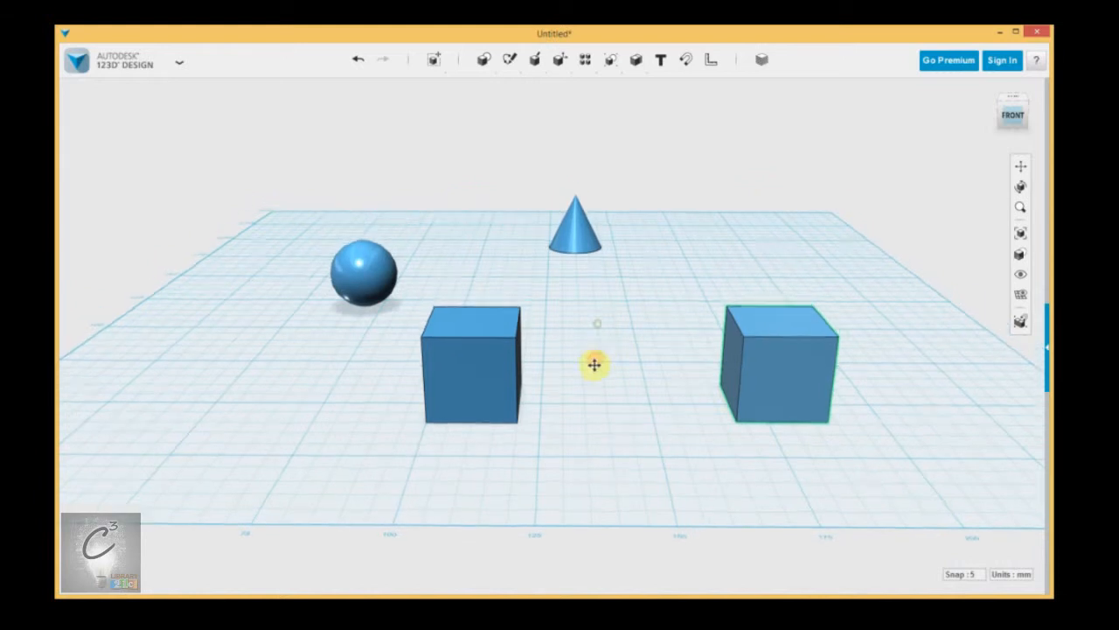
pyautogui.click(1021, 169)
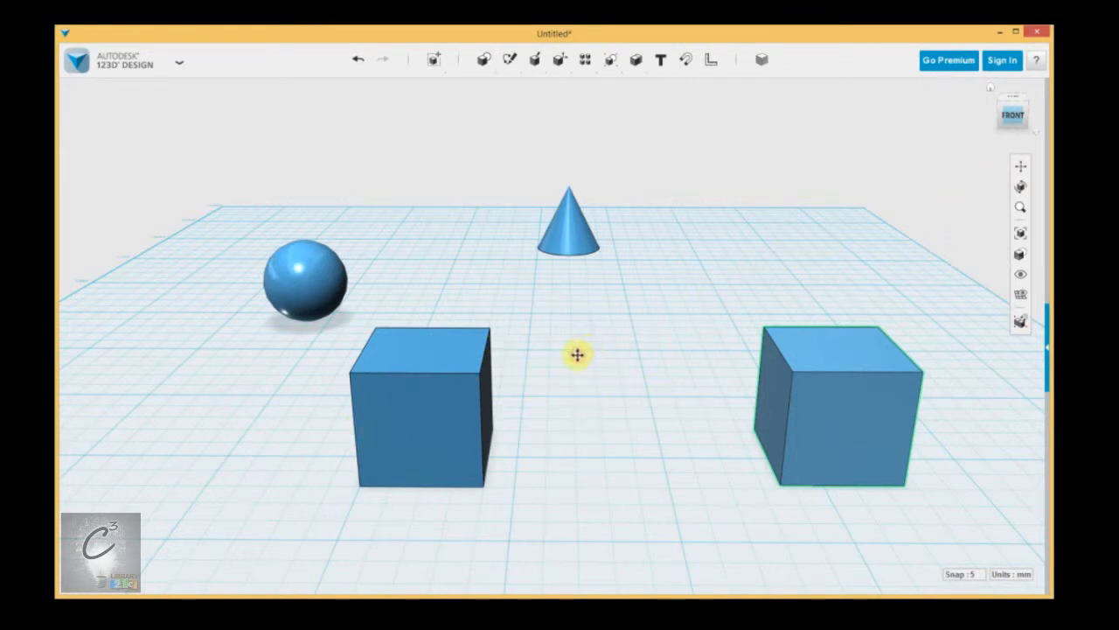
pyautogui.moveTo(640, 357); pyautogui.dragTo(571, 343)
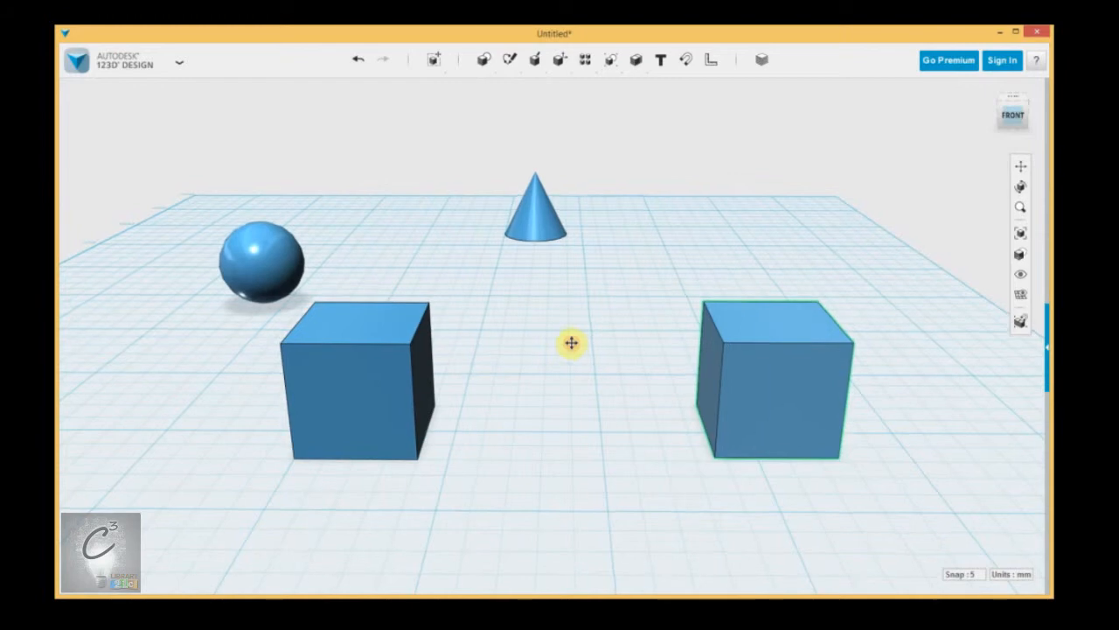
# Step: Orbit the scene around the grid with the Orbit tool to a lower, side-on viewpoint
pyautogui.click(1020, 189)
pyautogui.moveTo(577, 328); pyautogui.dragTo(514, 328)
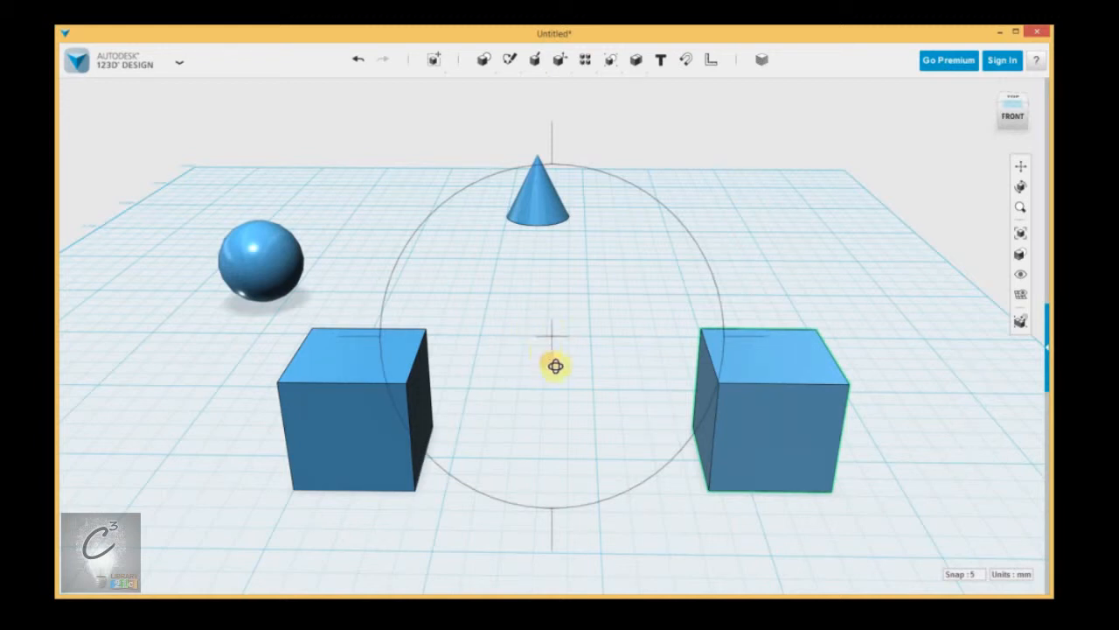
pyautogui.press('Escape')
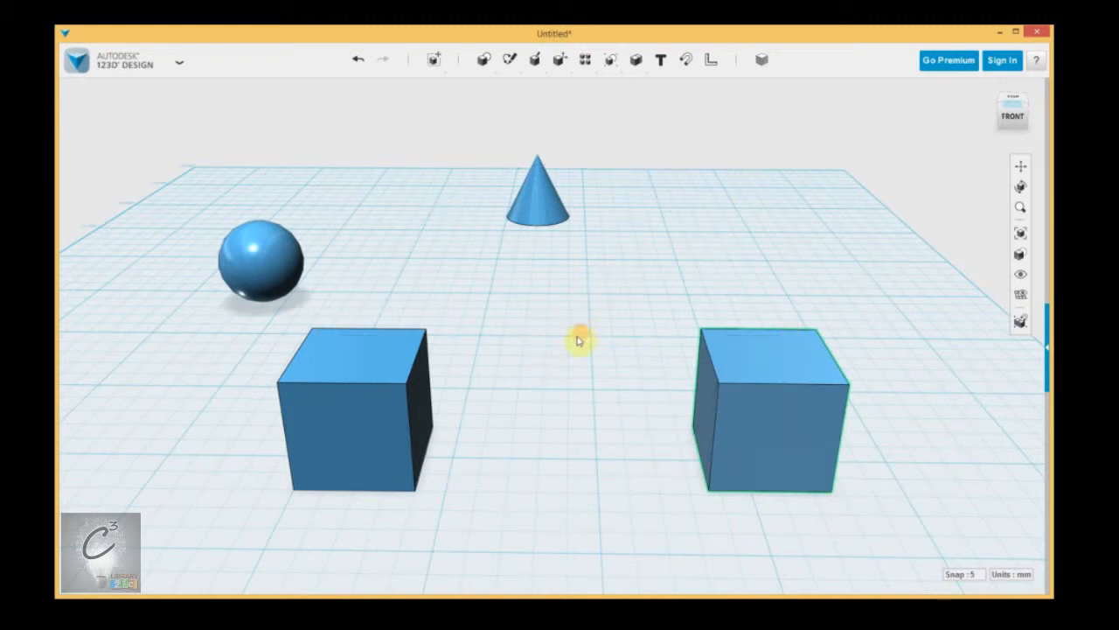
pyautogui.moveTo(557, 339); pyautogui.dragTo(572, 372, button='right')
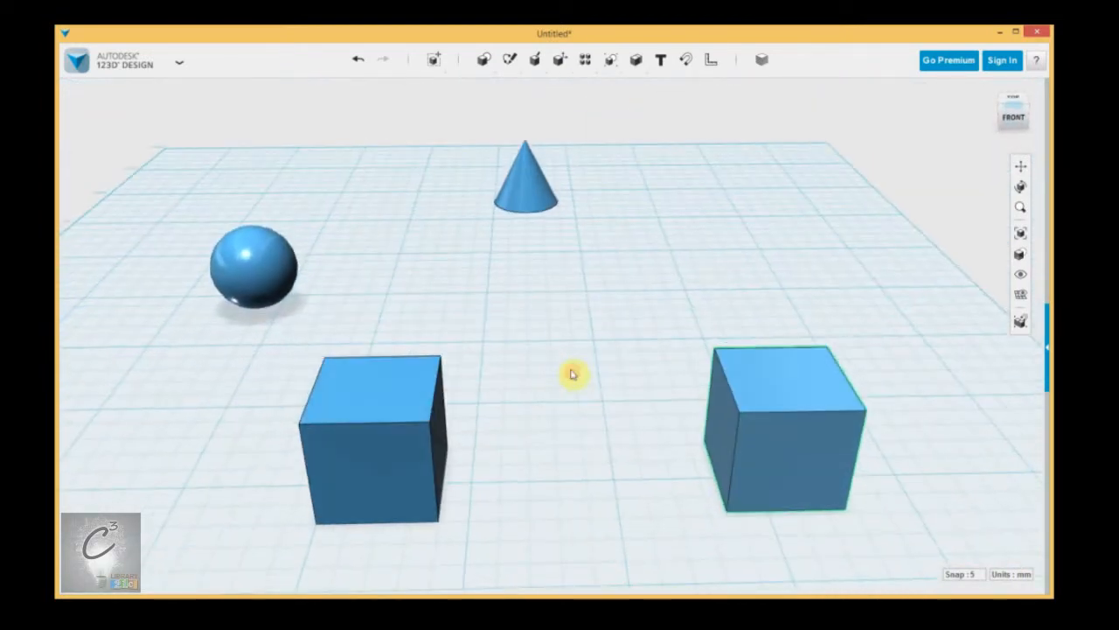
# Step: Zoom in and far out with the Zoom tool, then Fit all four solids in view
pyautogui.click(1020, 210)
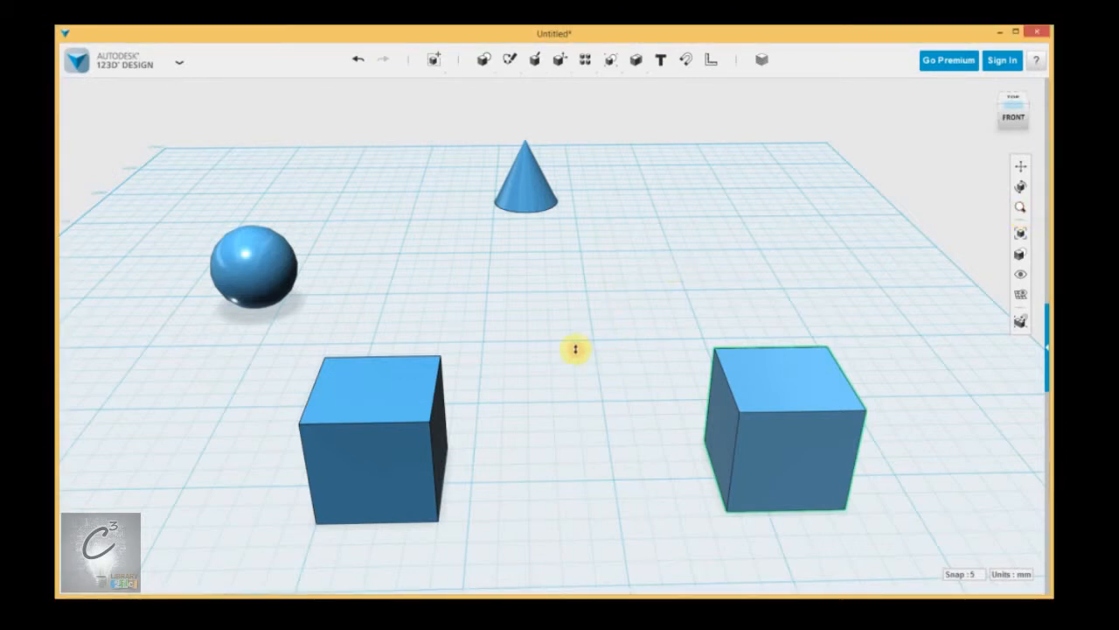
pyautogui.moveTo(559, 333); pyautogui.dragTo(562, 283)
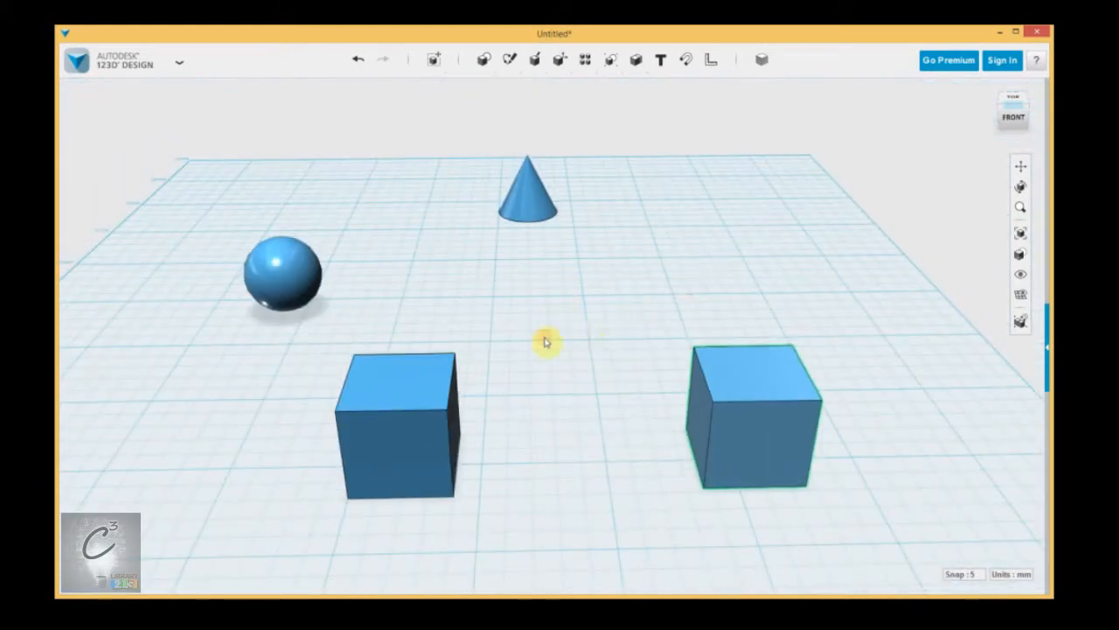
pyautogui.click(1022, 238)
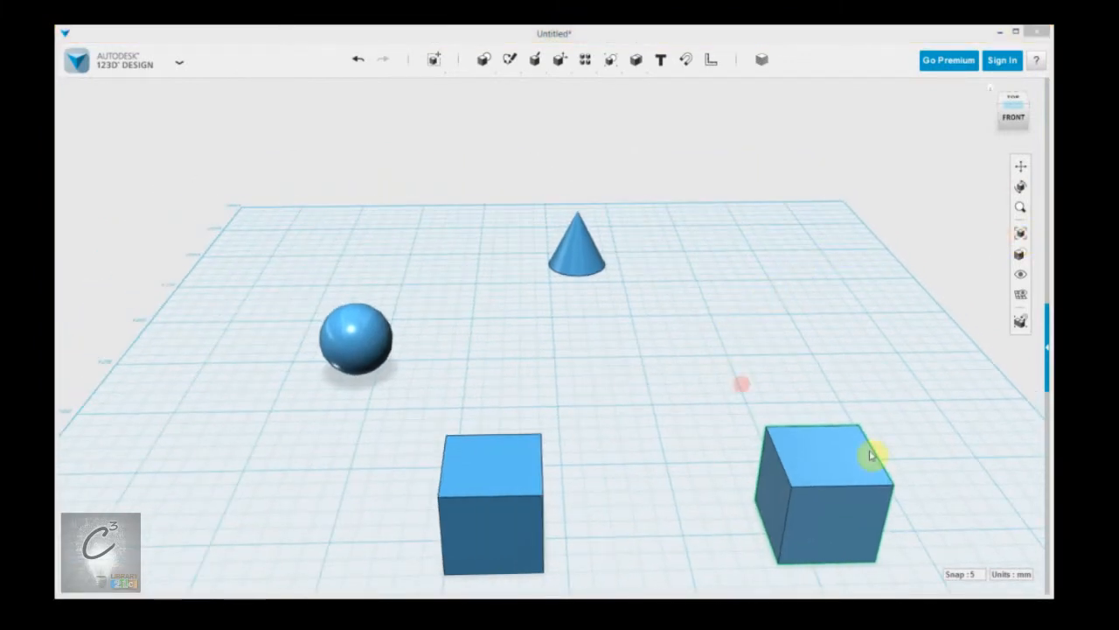
pyautogui.scroll(5, 674, 362)
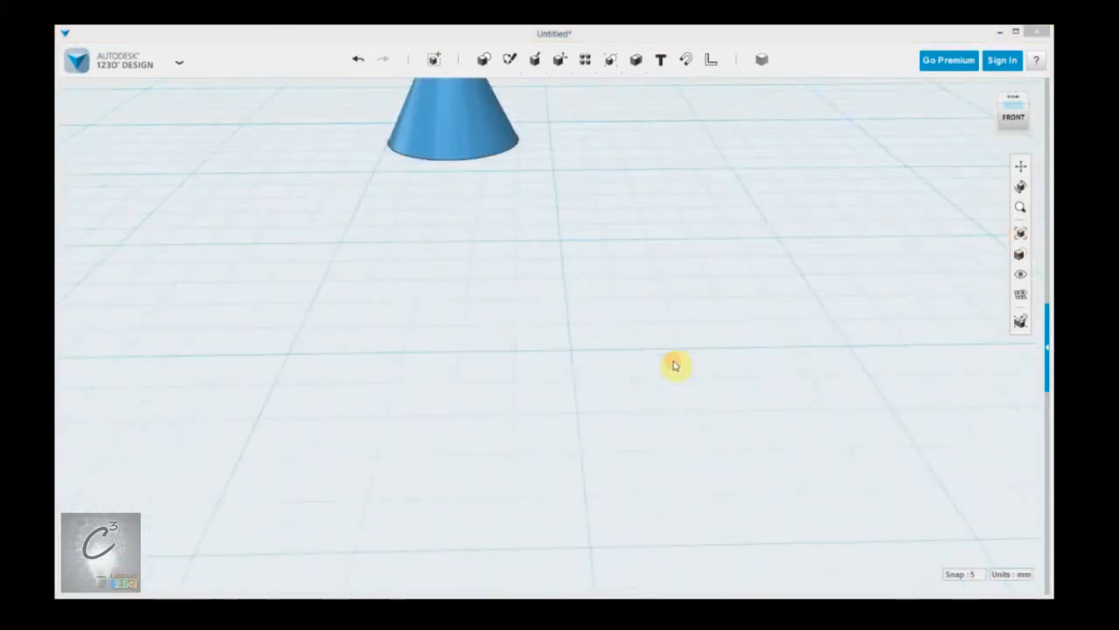
pyautogui.click(1019, 233)
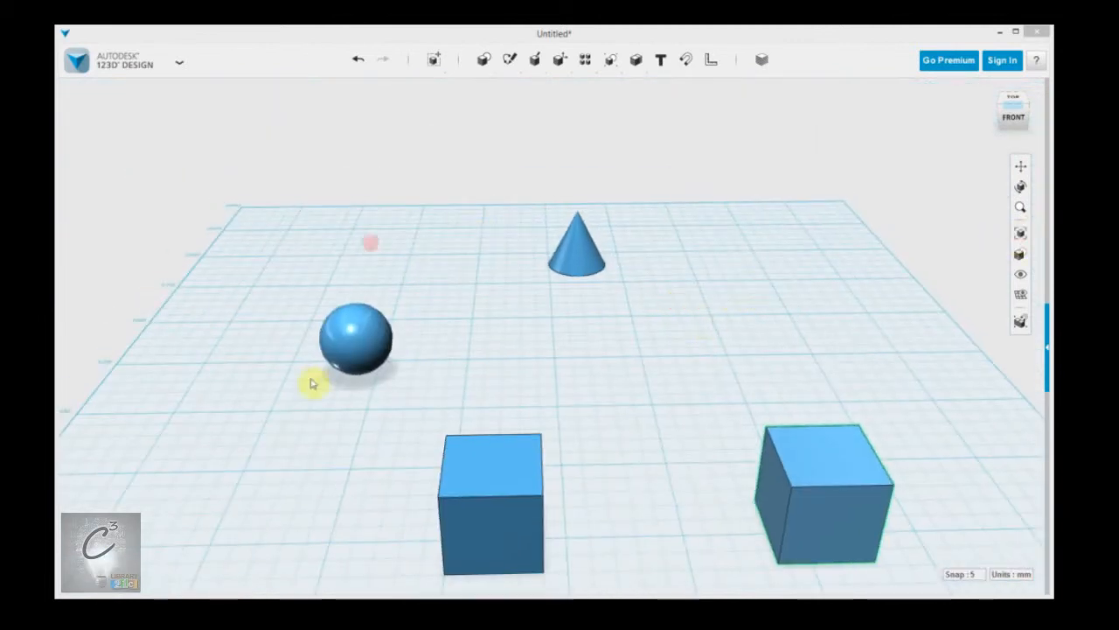
pyautogui.moveTo(652, 373); pyautogui.dragTo(629, 327, button='middle')
pyautogui.moveTo(623, 328); pyautogui.dragTo(626, 328, button='right')
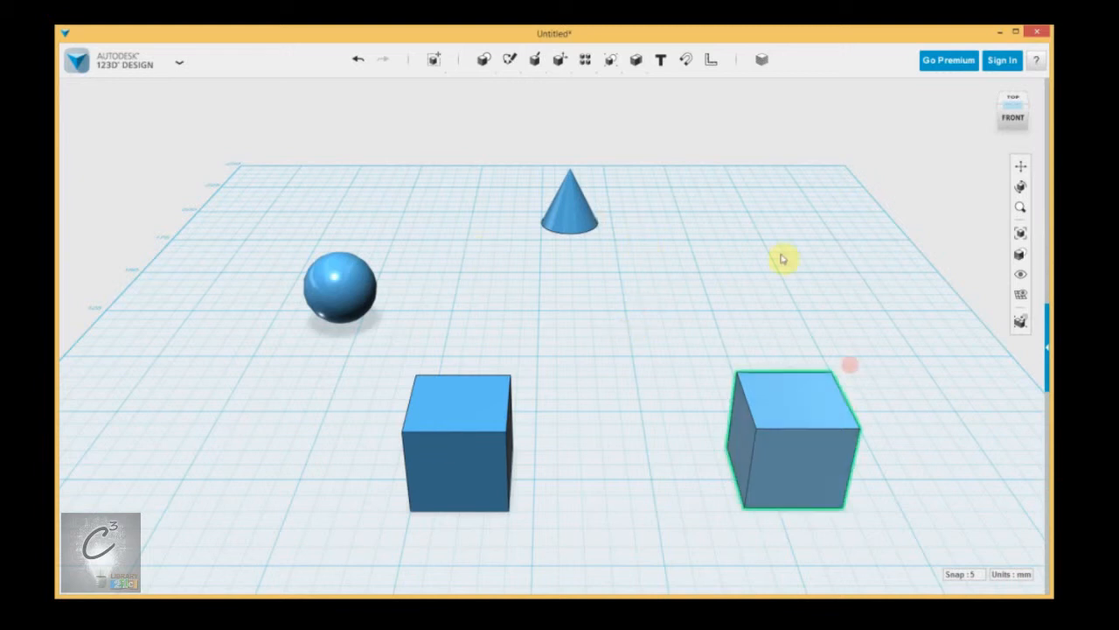
pyautogui.moveTo(1019, 253)
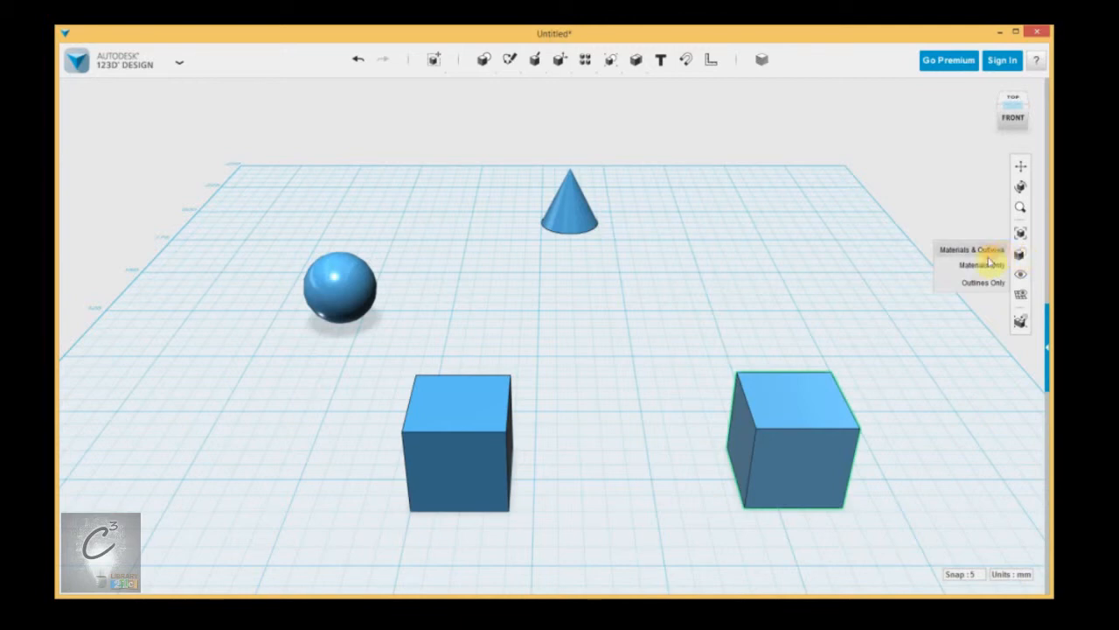
# Step: Centre the left cube and switch the visual style to Outlines Only
pyautogui.scroll(5, 582, 391)
pyautogui.moveTo(583, 391); pyautogui.dragTo(718, 290, button='middle')
pyautogui.moveTo(490, 293); pyautogui.dragTo(514, 285, button='right')
pyautogui.moveTo(564, 262); pyautogui.dragTo(310, 366, button='middle')
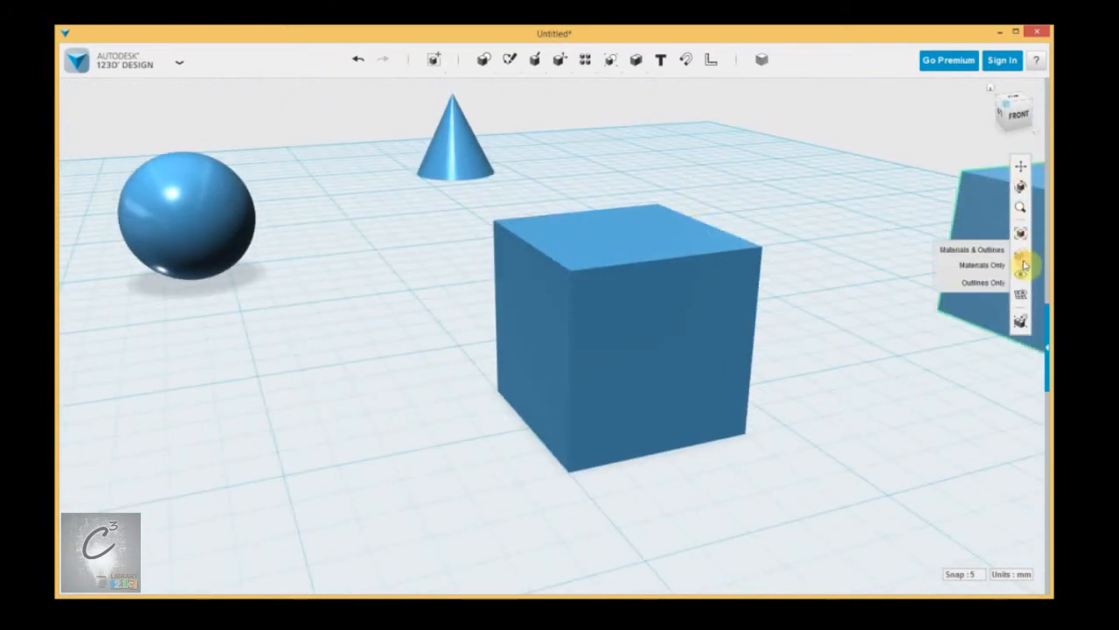
pyautogui.click(982, 282)
# Step: Bring the second cube into view and restore the Materials & Outlines style
pyautogui.moveTo(839, 302); pyautogui.dragTo(827, 240, button='right')
pyautogui.moveTo(1020, 254)
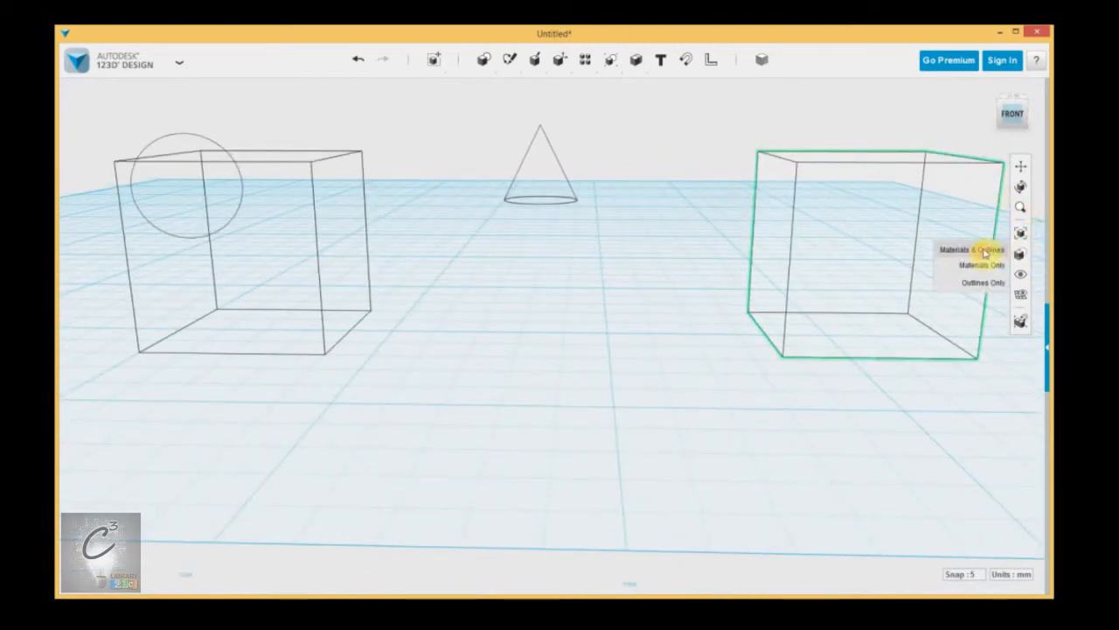
pyautogui.click(984, 252)
pyautogui.moveTo(629, 207); pyautogui.dragTo(630, 228, button='right')
pyautogui.moveTo(636, 220); pyautogui.dragTo(679, 234, button='middle')
pyautogui.moveTo(1019, 274)
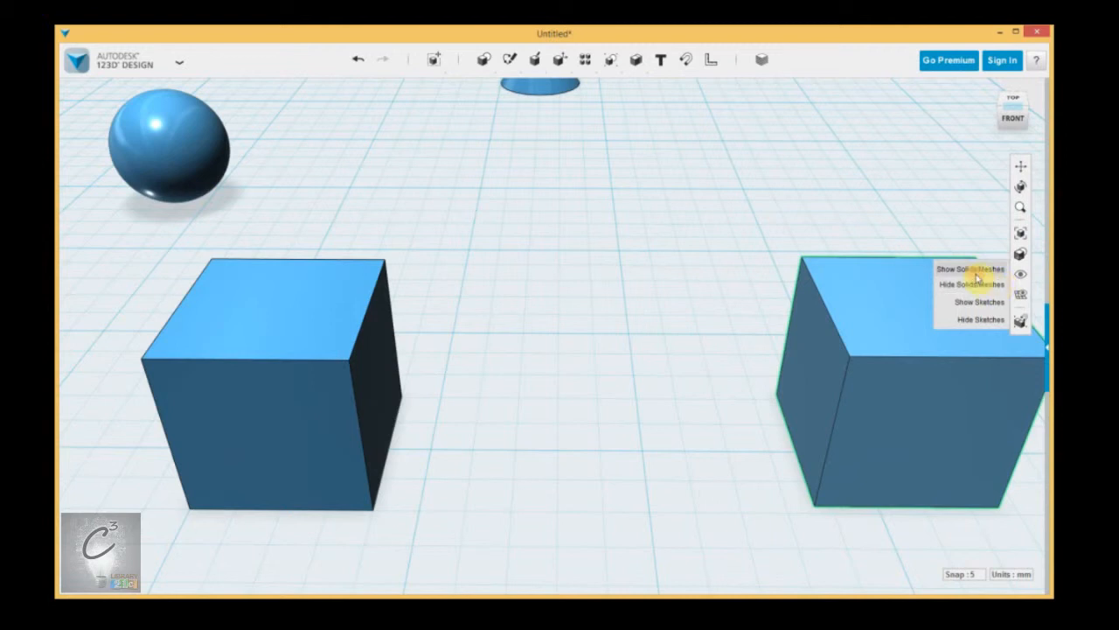
pyautogui.click(972, 284)
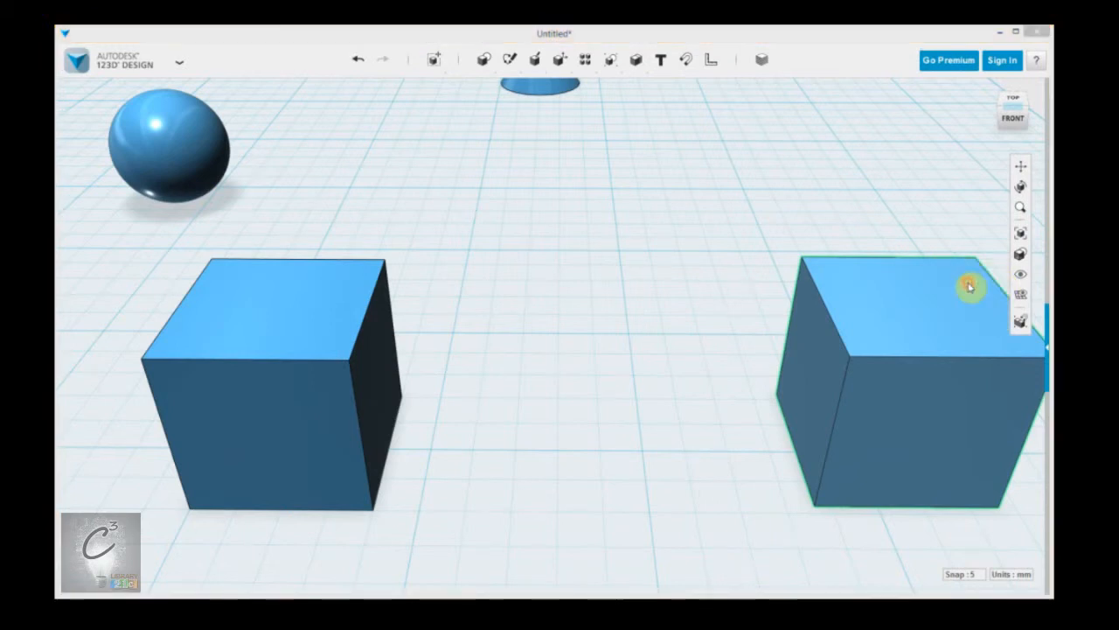
pyautogui.scroll(-5, 926, 287)
pyautogui.moveTo(735, 302); pyautogui.dragTo(600, 342, button='middle')
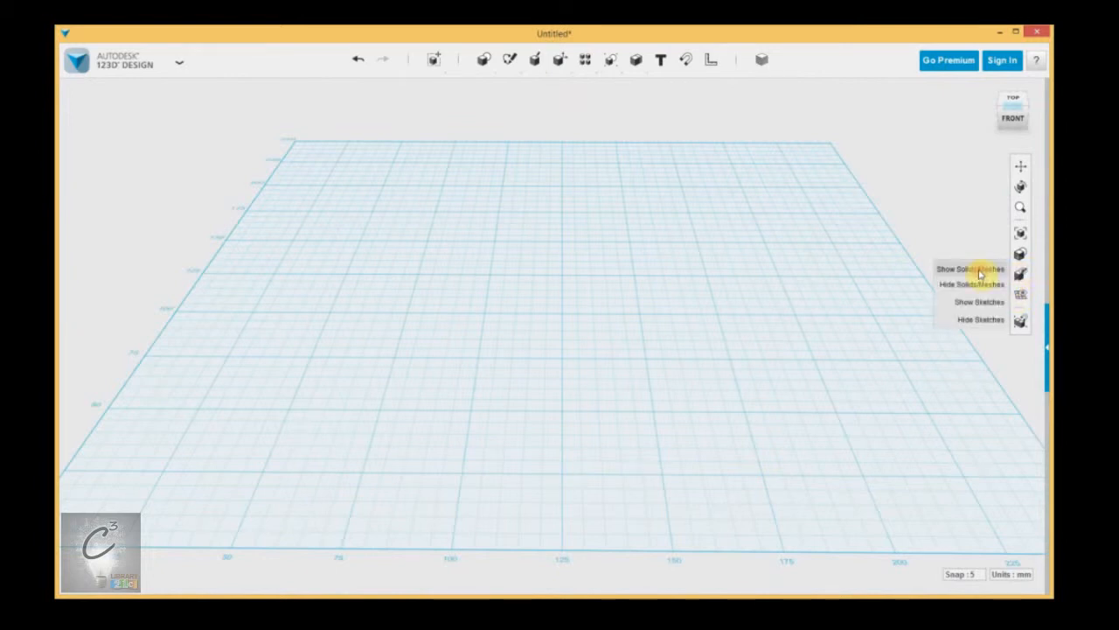
pyautogui.click(978, 271)
pyautogui.scroll(4, 647, 367)
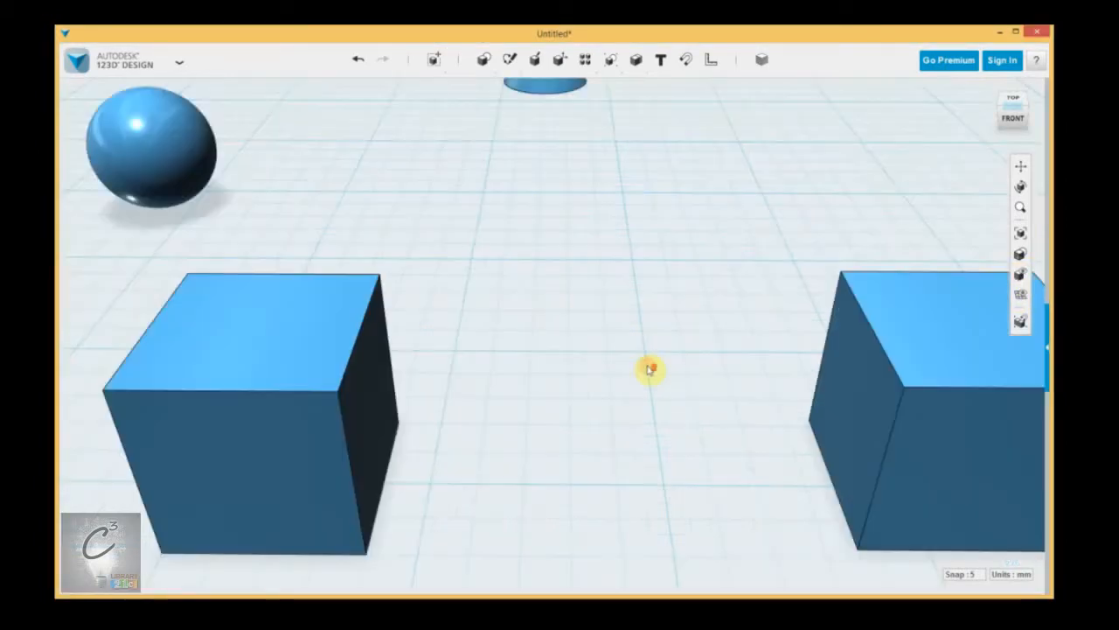
pyautogui.scroll(-2, 652, 372)
pyautogui.scroll(3, 652, 372)
pyautogui.moveTo(1020, 253)
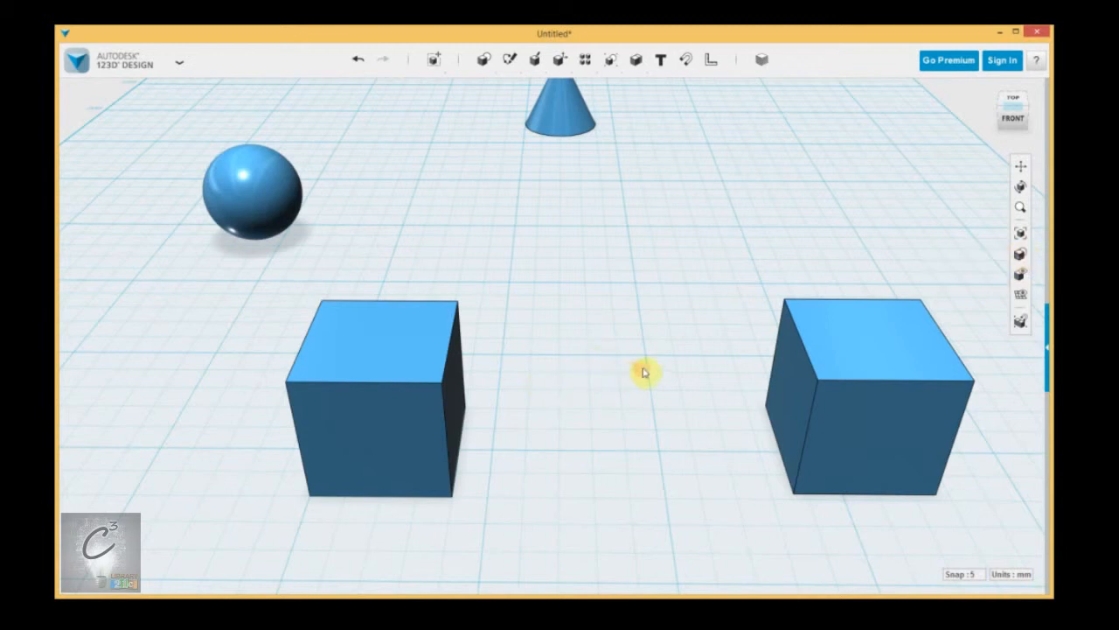
pyautogui.click(416, 414)
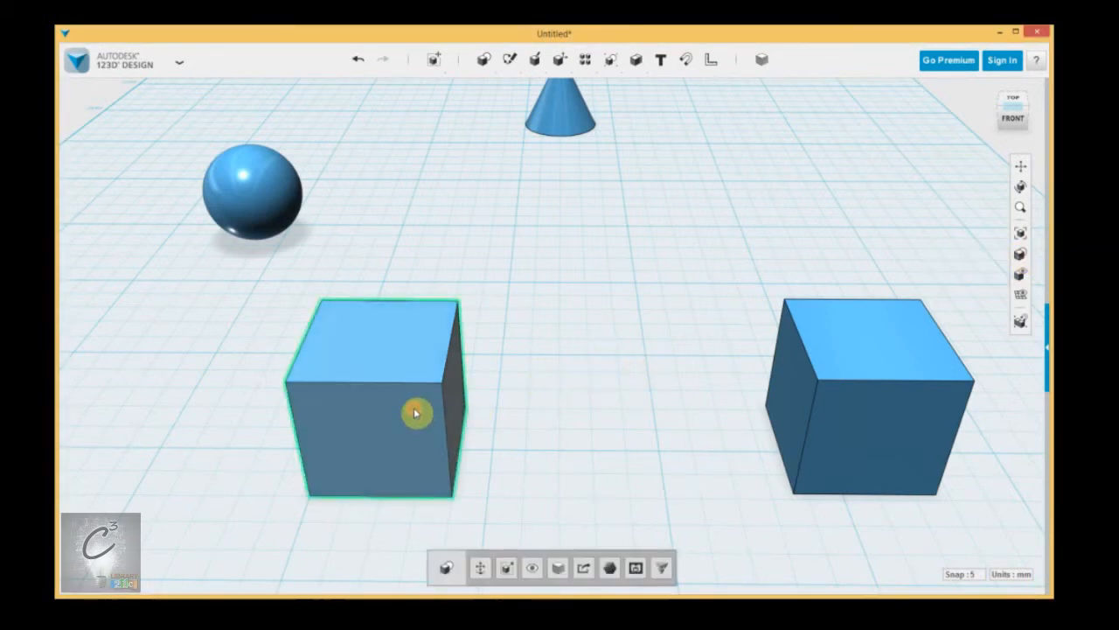
pyautogui.click(530, 569)
pyautogui.scroll(-3, 604, 377)
pyautogui.scroll(2, 597, 380)
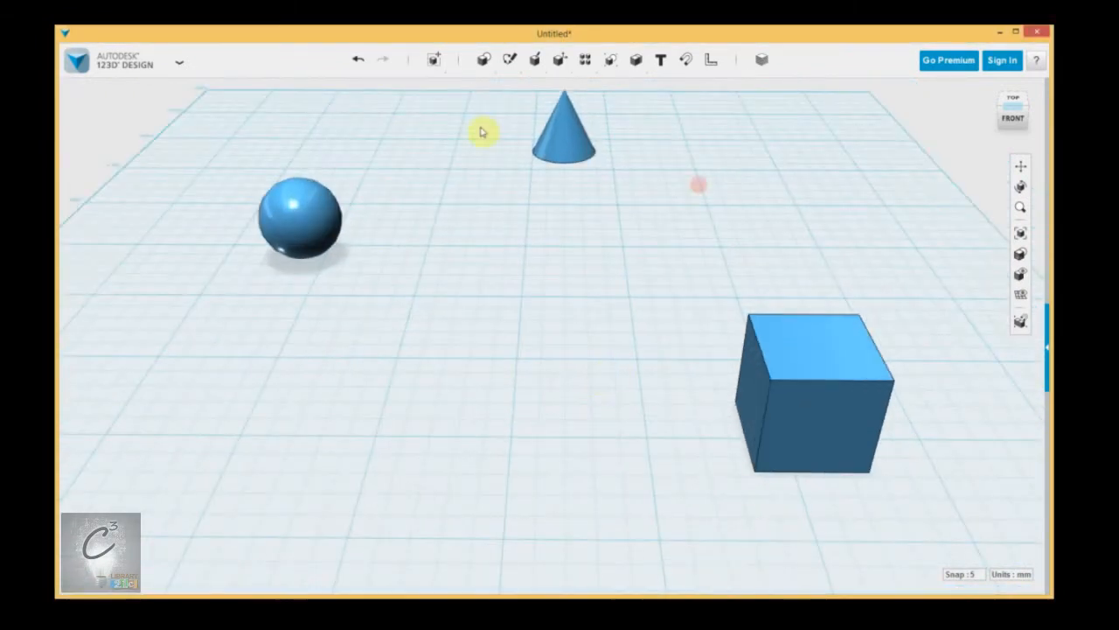
pyautogui.moveTo(1022, 273)
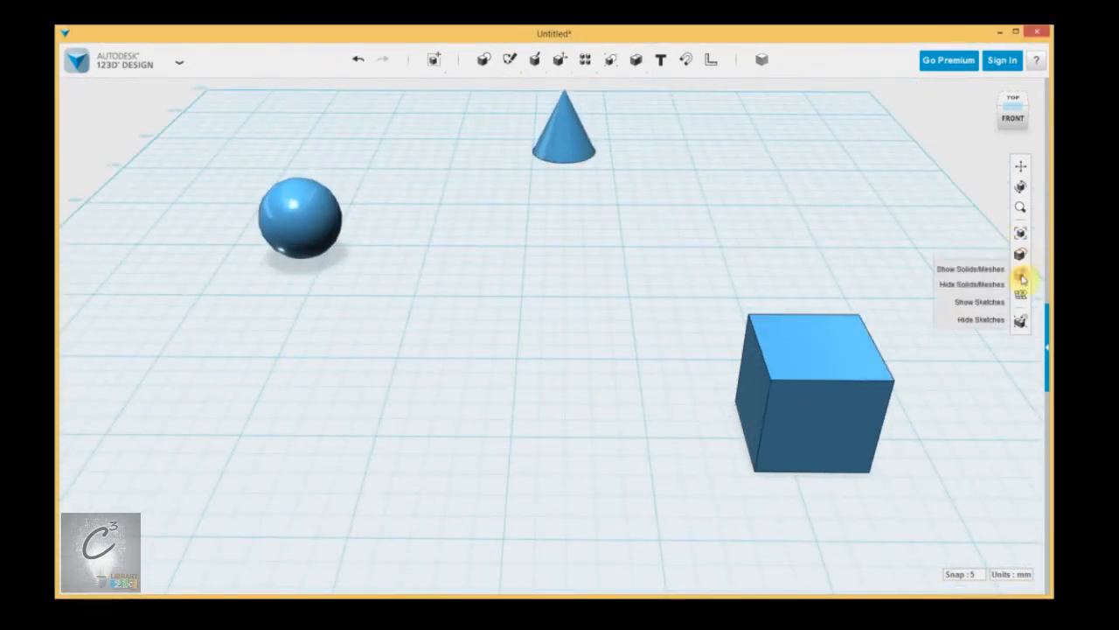
pyautogui.click(1004, 271)
pyautogui.click(437, 250)
pyautogui.click(460, 375)
pyautogui.click(915, 393)
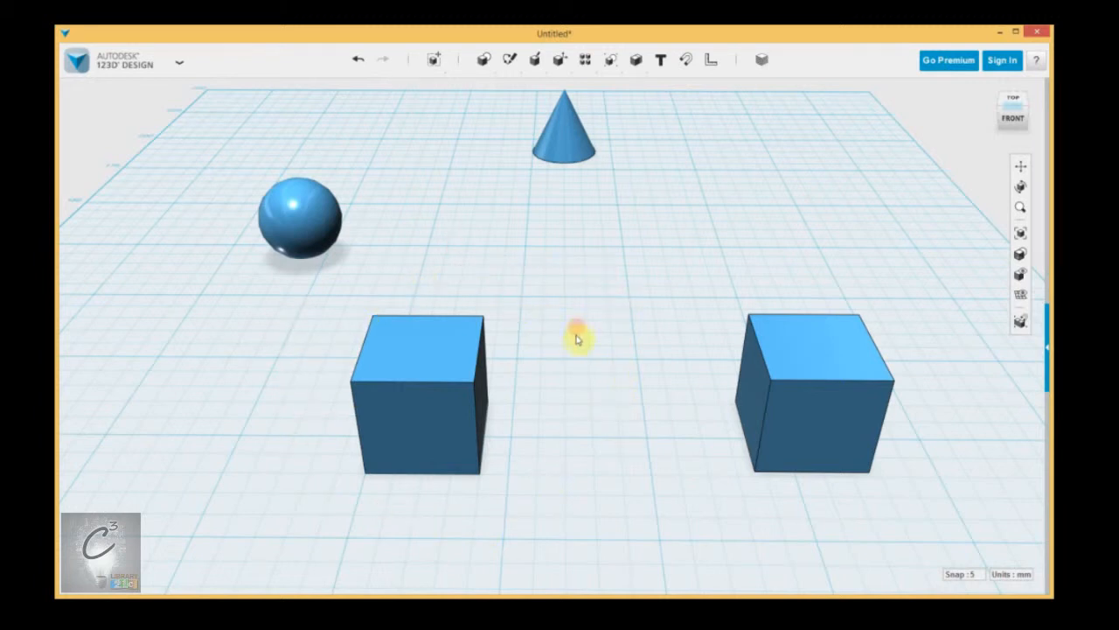
pyautogui.click(793, 350)
pyautogui.click(936, 297)
pyautogui.moveTo(1020, 276)
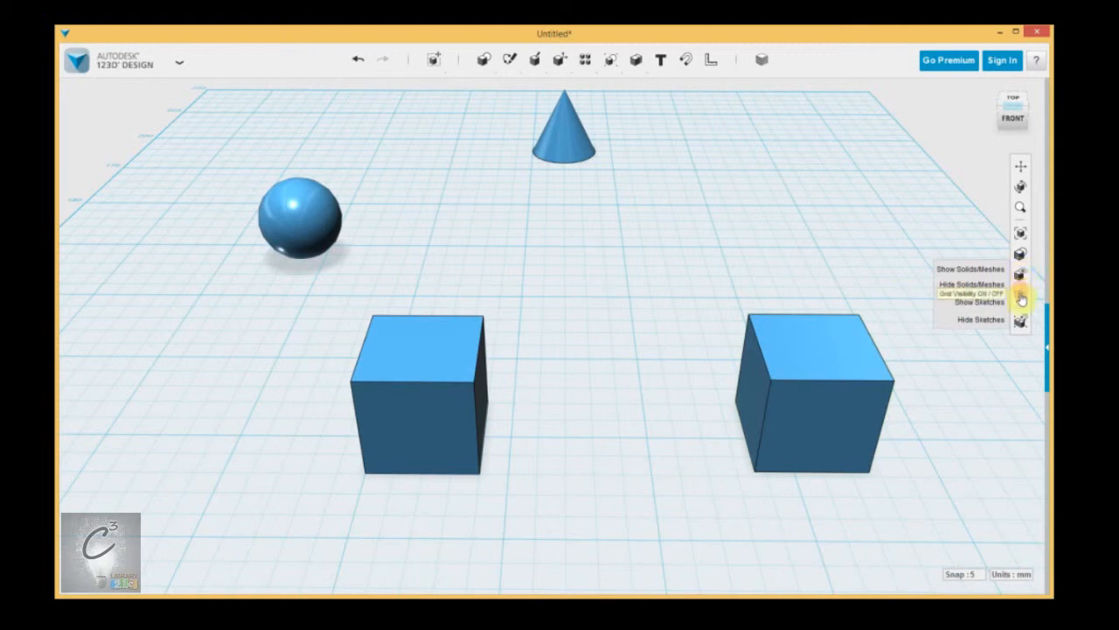
pyautogui.click(1021, 300)
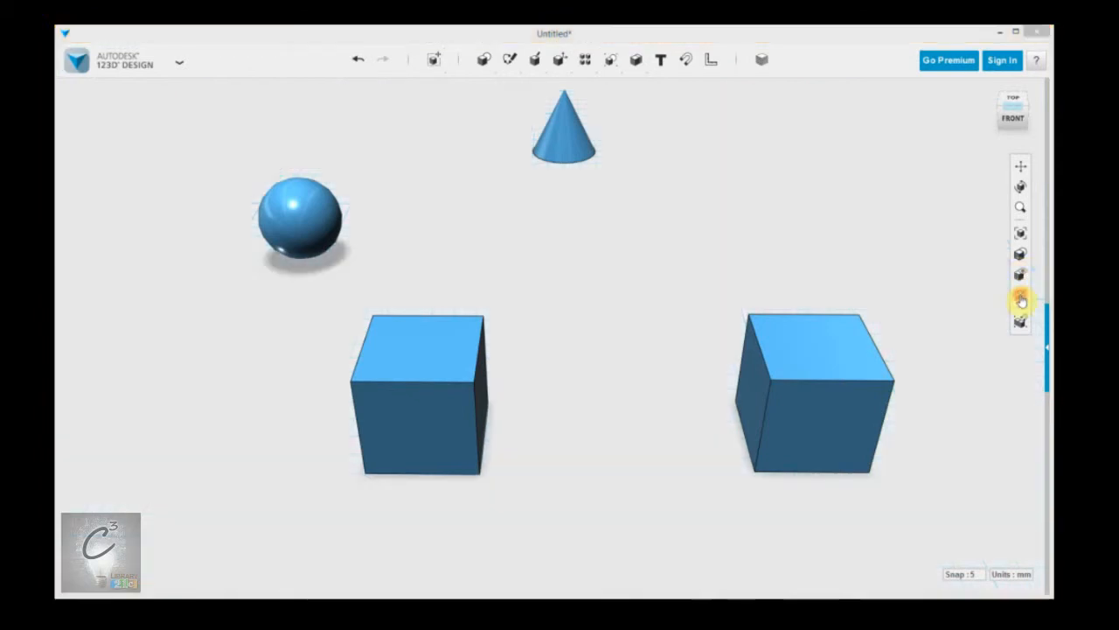
pyautogui.click(1021, 300)
pyautogui.click(1021, 299)
pyautogui.click(1021, 300)
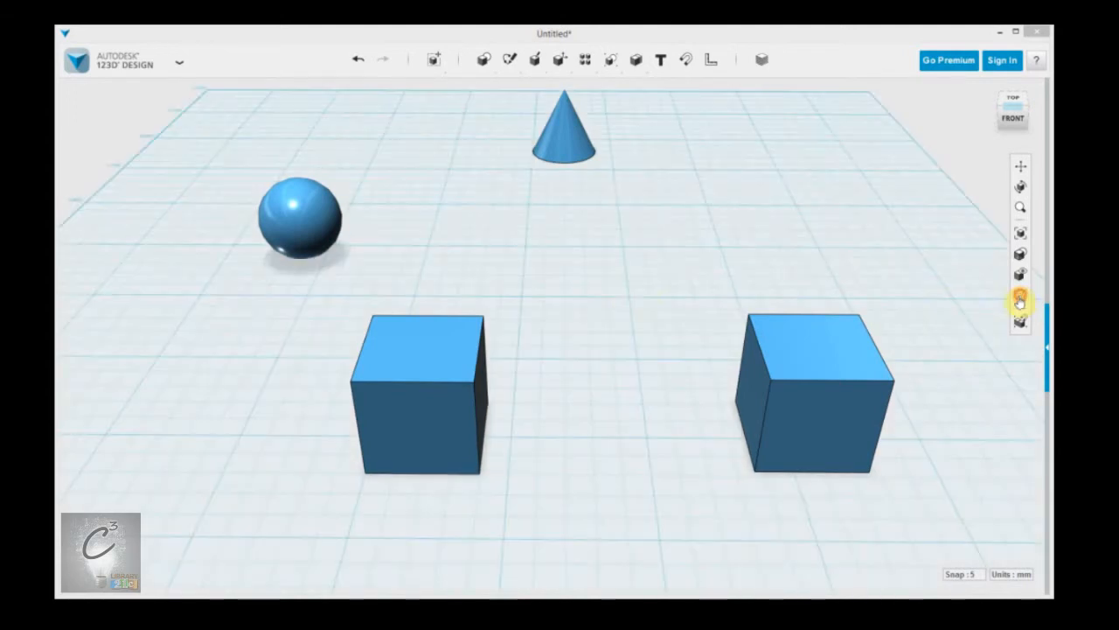
pyautogui.moveTo(423, 64)
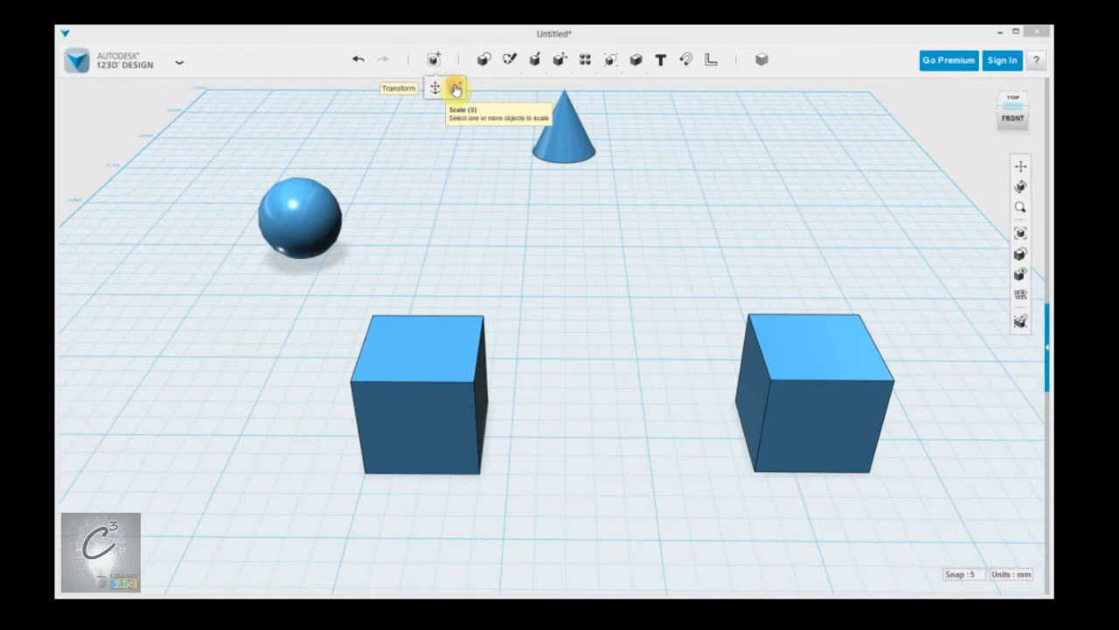
pyautogui.moveTo(483, 59)
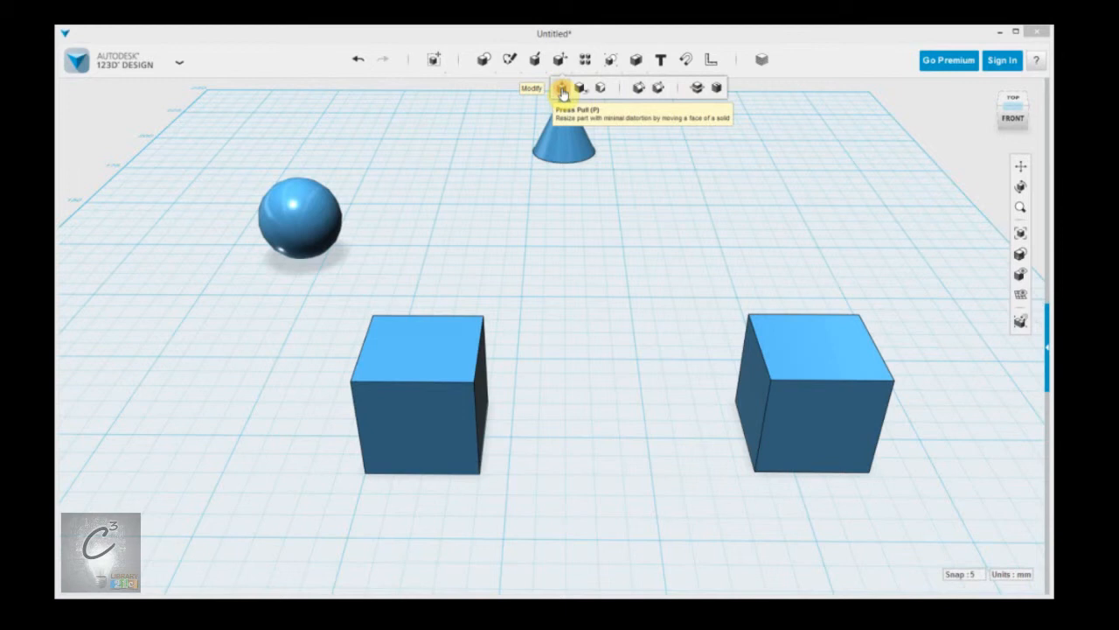
pyautogui.click(445, 417)
pyautogui.moveTo(536, 405); pyautogui.dragTo(578, 328, button='middle')
pyautogui.click(496, 338)
pyautogui.moveTo(513, 384)
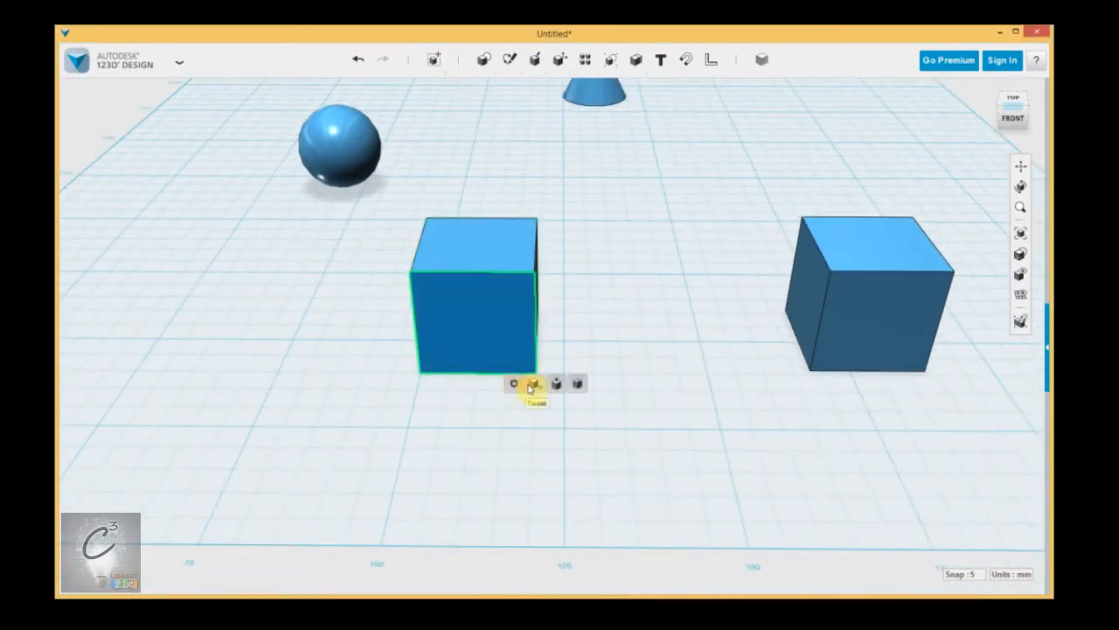
pyautogui.click(639, 257)
pyautogui.moveTo(686, 203); pyautogui.dragTo(635, 252, button='middle')
pyautogui.click(548, 87)
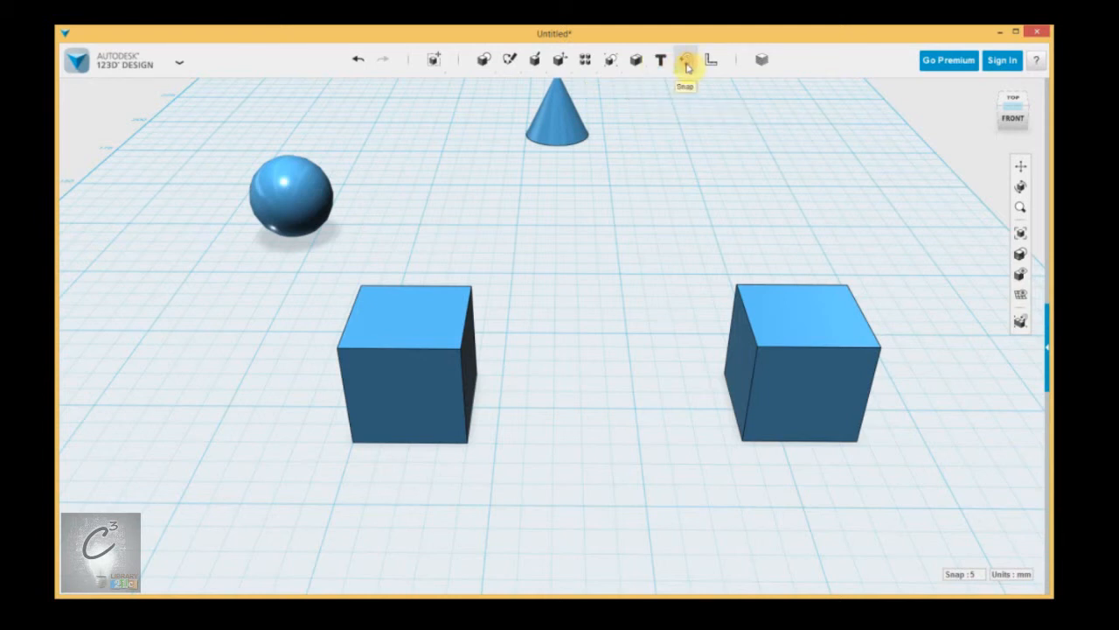
# Step: Select the right cube and other solids, then clear the selection on empty canvas
pyautogui.click(772, 326)
pyautogui.click(423, 315)
pyautogui.click(773, 269)
pyautogui.click(697, 189)
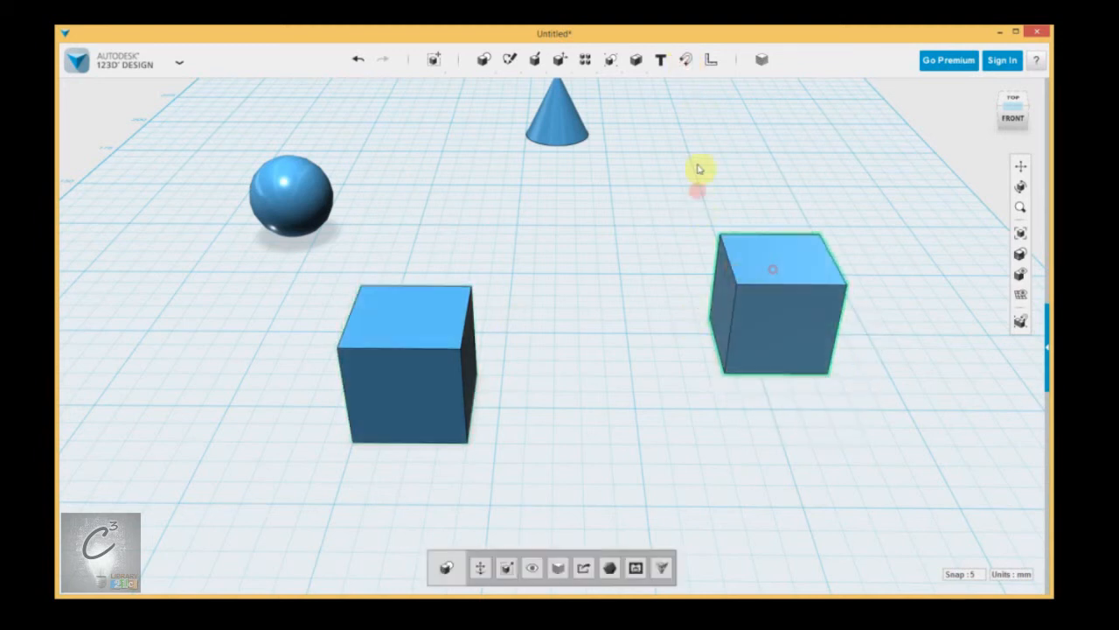
# Step: Snap the right cube's face onto the left cube's top, then undo it with Ctrl+Z
pyautogui.click(685, 68)
pyautogui.click(687, 61)
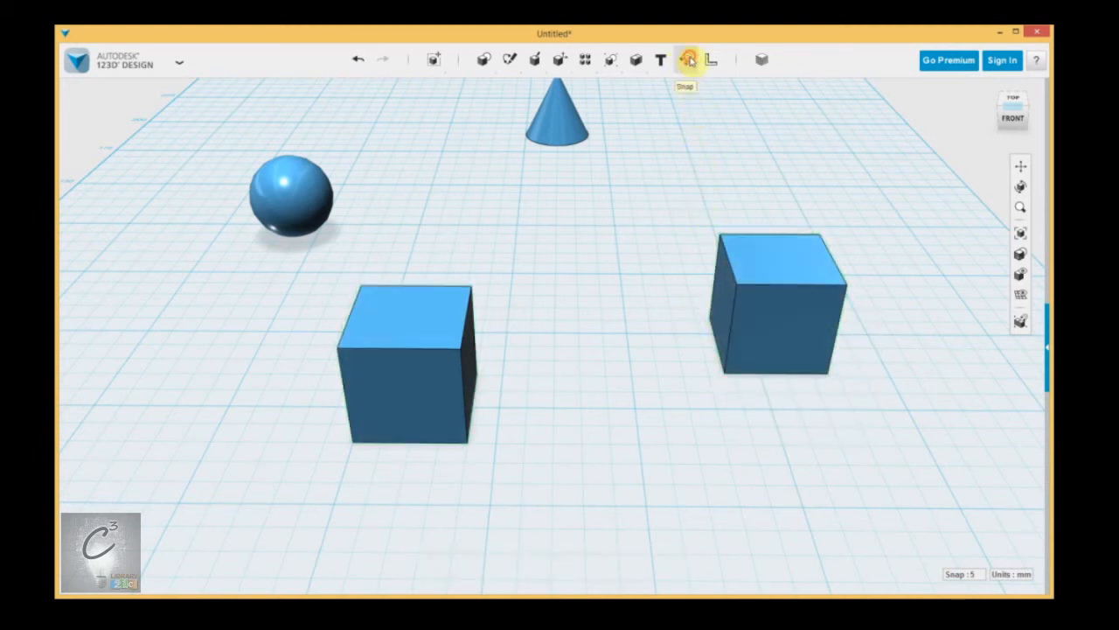
pyautogui.click(762, 255)
pyautogui.click(359, 316)
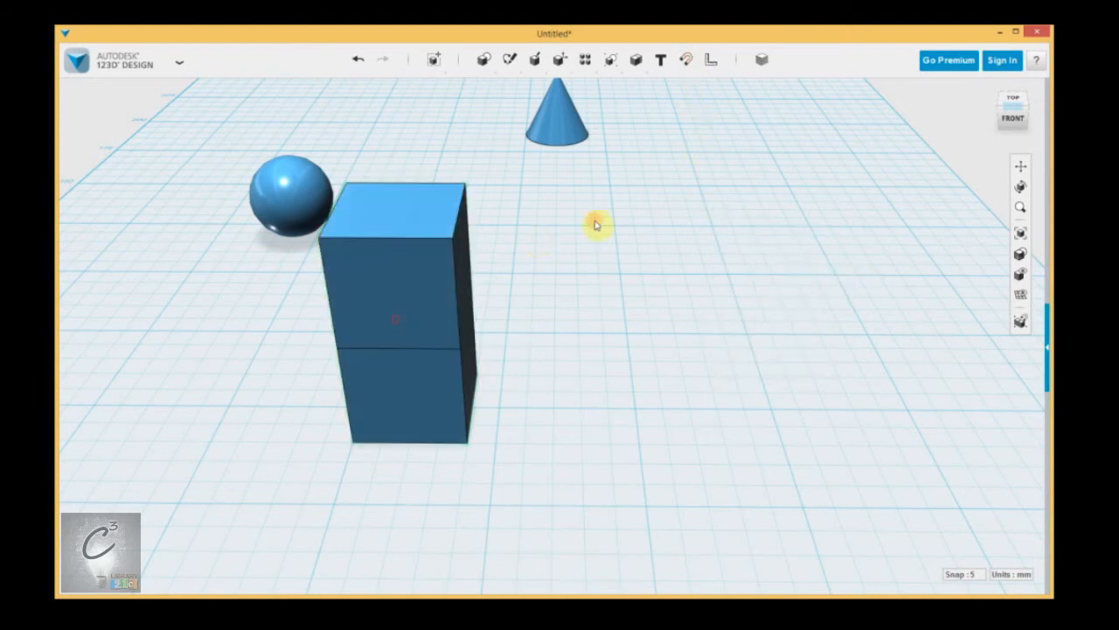
pyautogui.hotkey('ctrl', 'z')
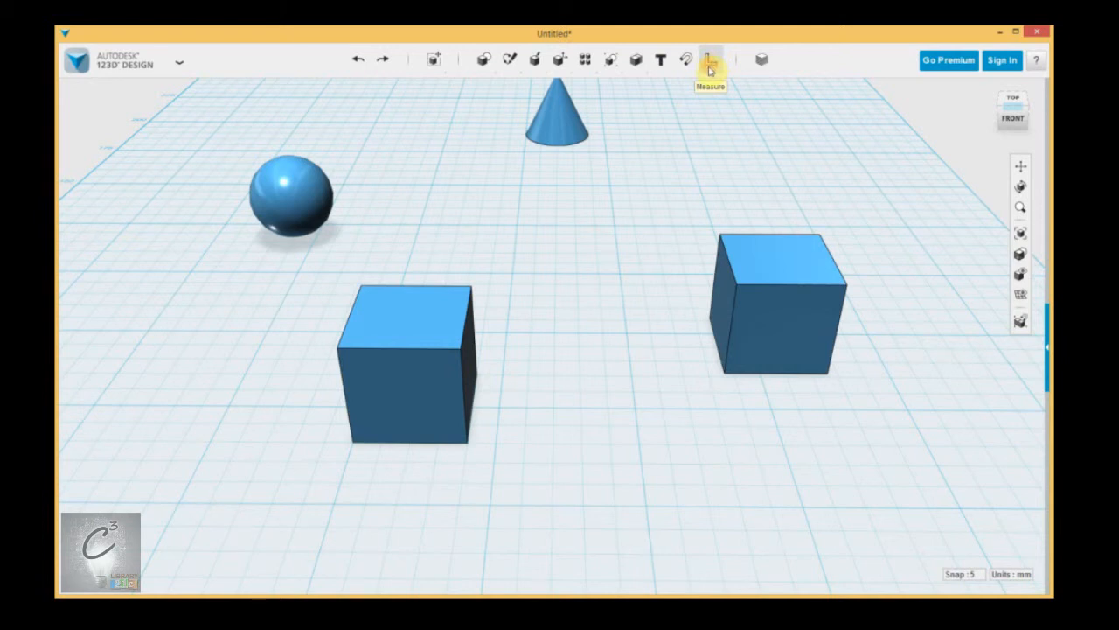
pyautogui.click(761, 62)
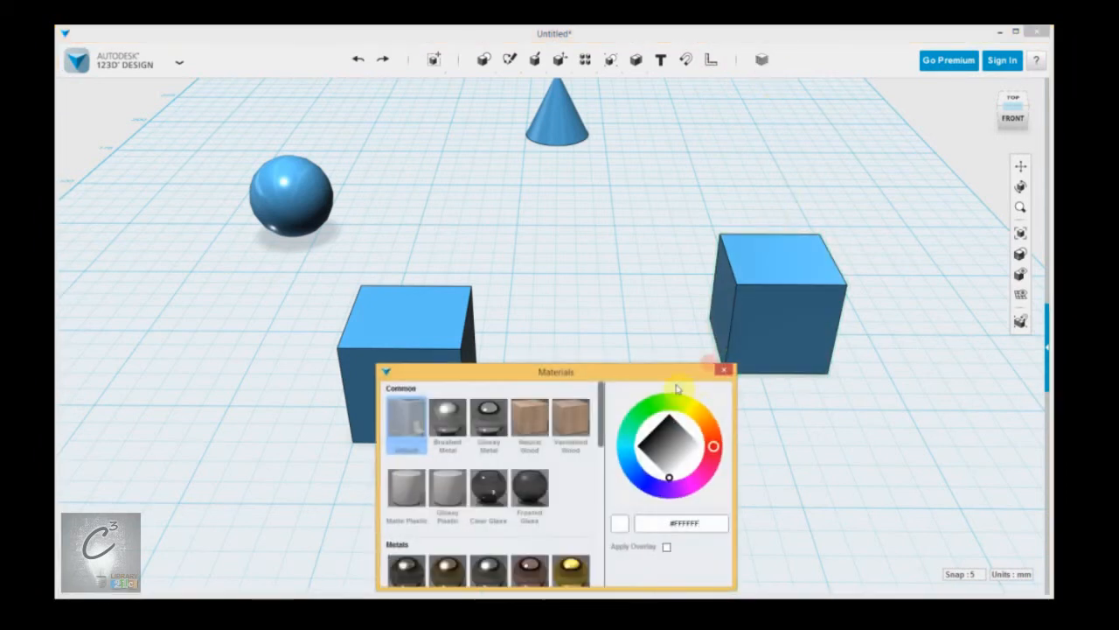
pyautogui.moveTo(602, 407)
pyautogui.mouseDown()
pyautogui.moveTo(603, 529)
pyautogui.moveTo(603, 404)
pyautogui.mouseUp()
pyautogui.click(723, 371)
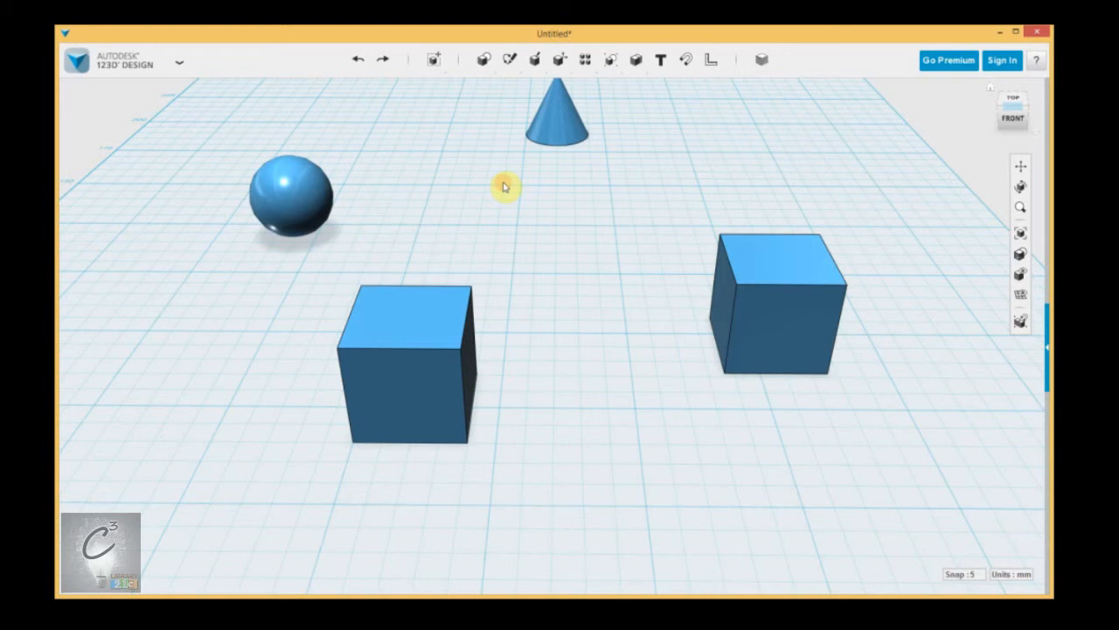
# Step: Open the 123D Design logo menu and browse its New, Insert, Import SVG, Save and 3D Print entries
pyautogui.click(180, 62)
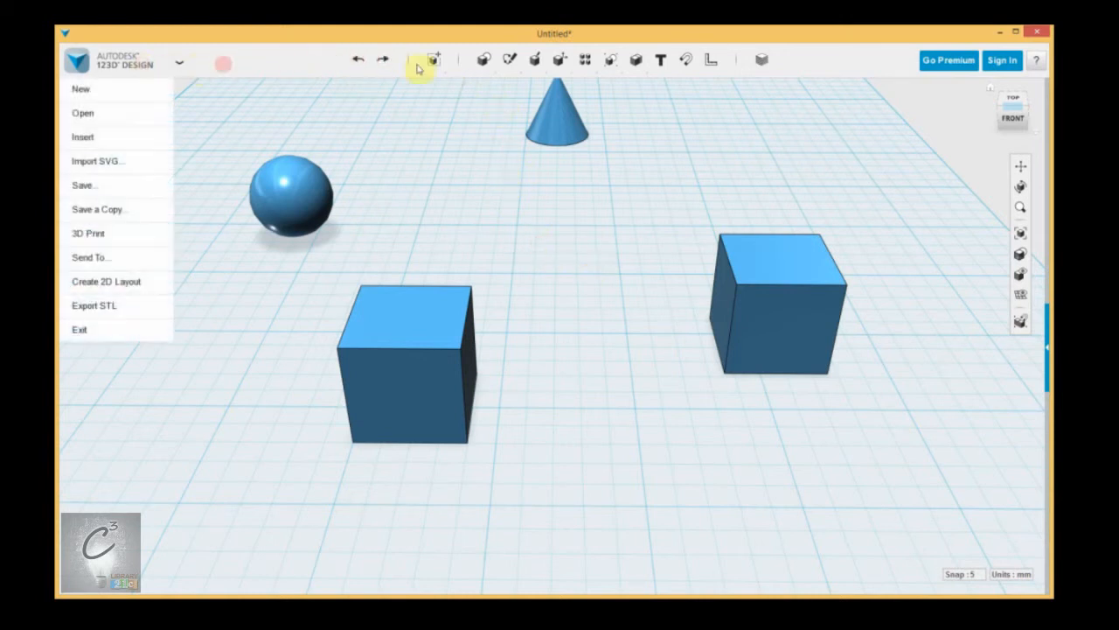
pyautogui.moveTo(137, 61)
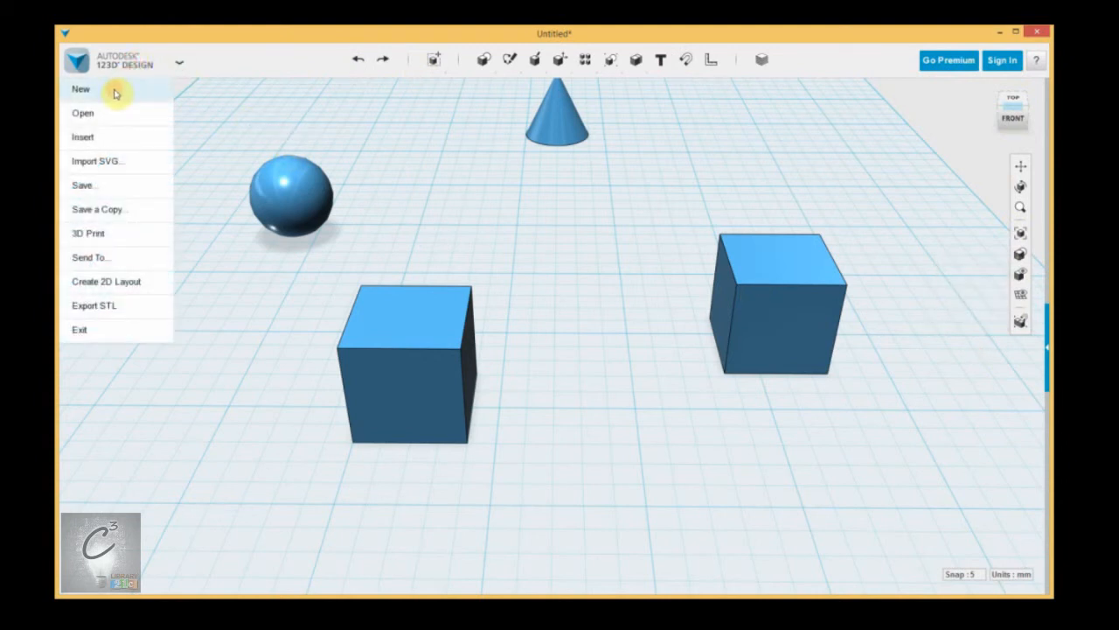
pyautogui.click(112, 138)
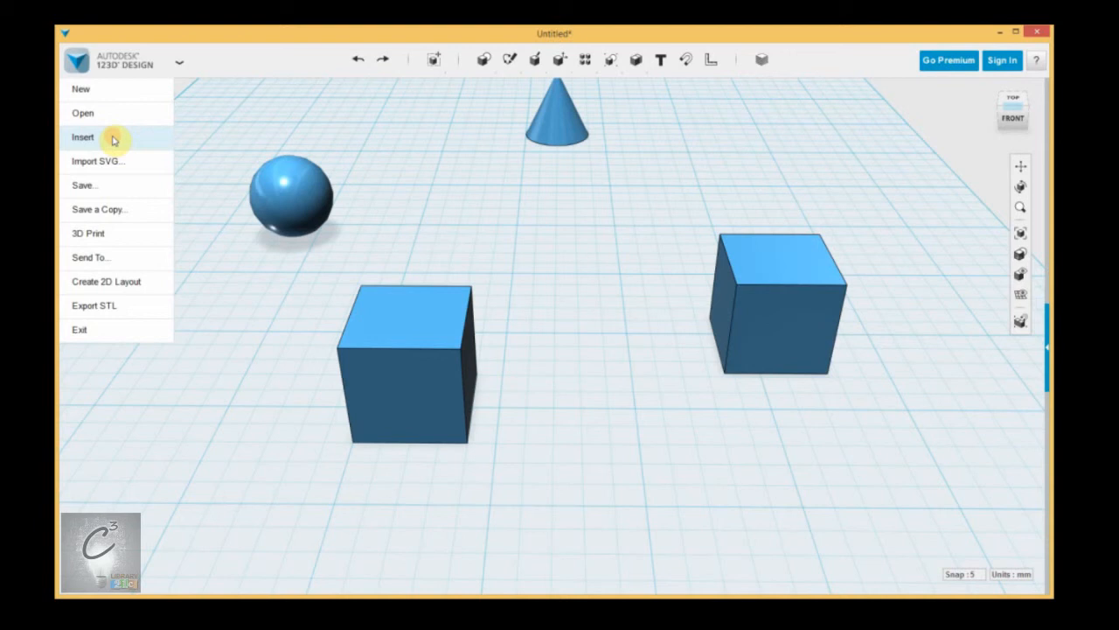
pyautogui.moveTo(140, 165)
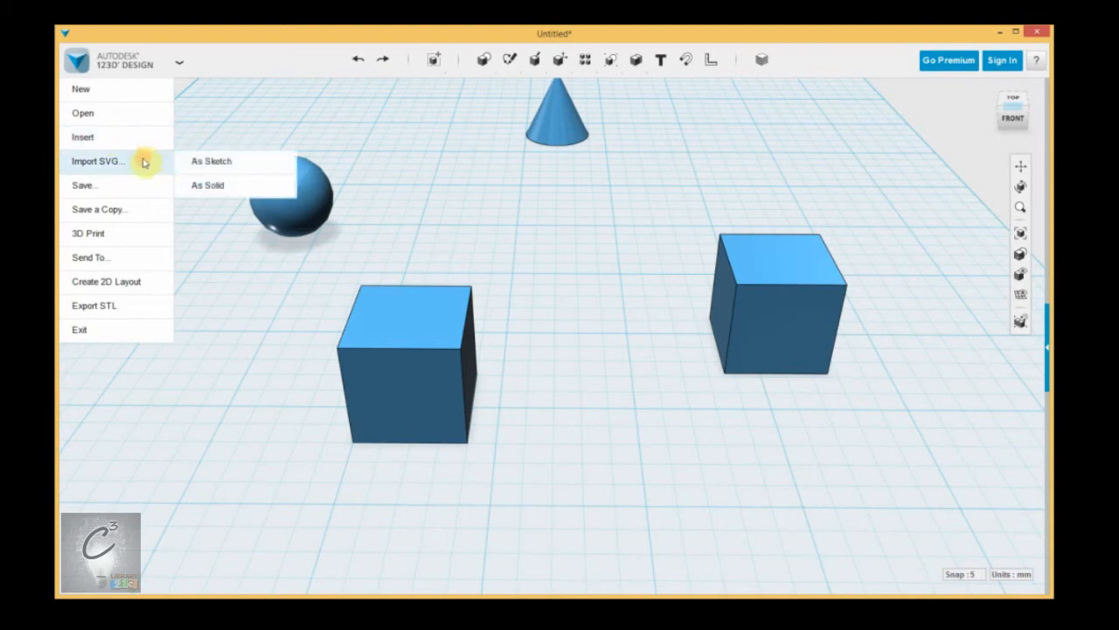
pyautogui.moveTo(118, 192)
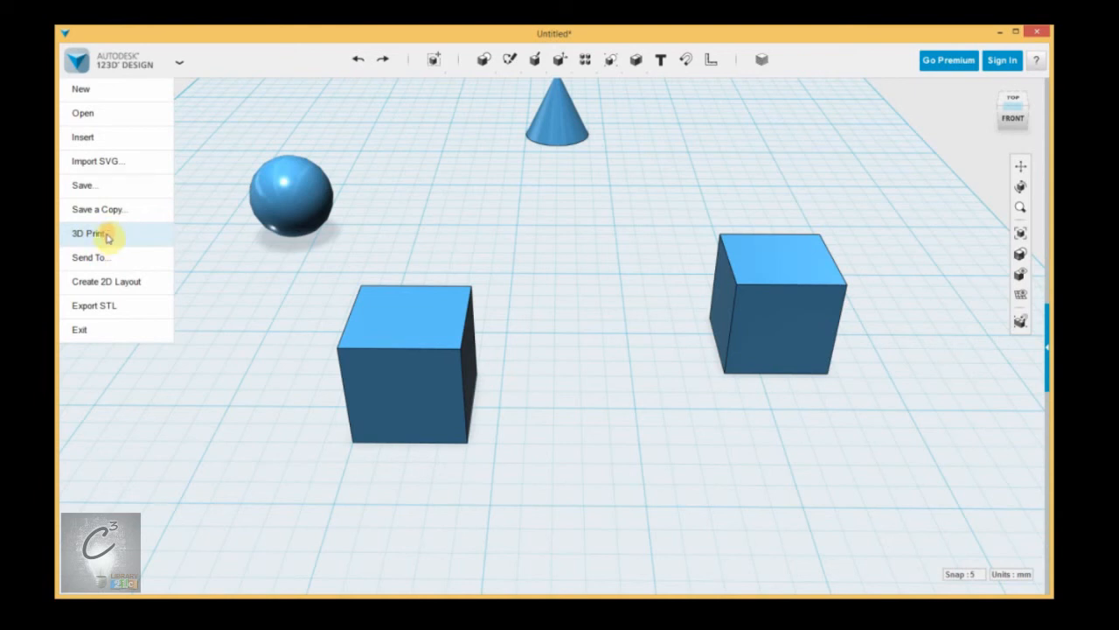
# Step: Dismiss the menu, pan to the grid's far edge, then exit 123D Design choosing Don't Save
pyautogui.click(493, 249)
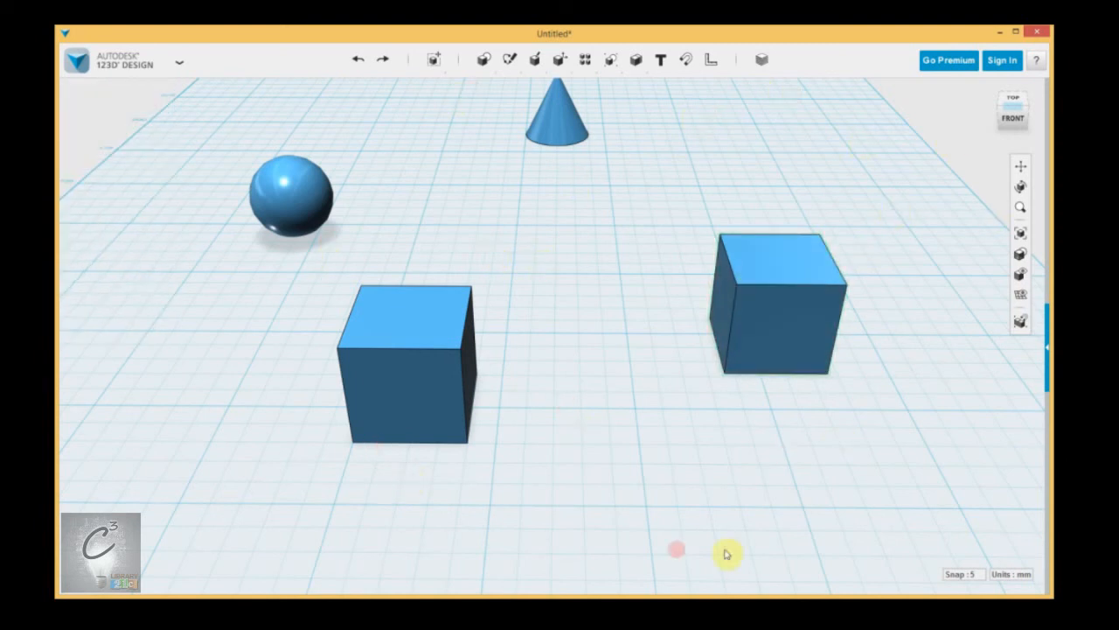
pyautogui.moveTo(564, 255); pyautogui.dragTo(554, 320, button='middle')
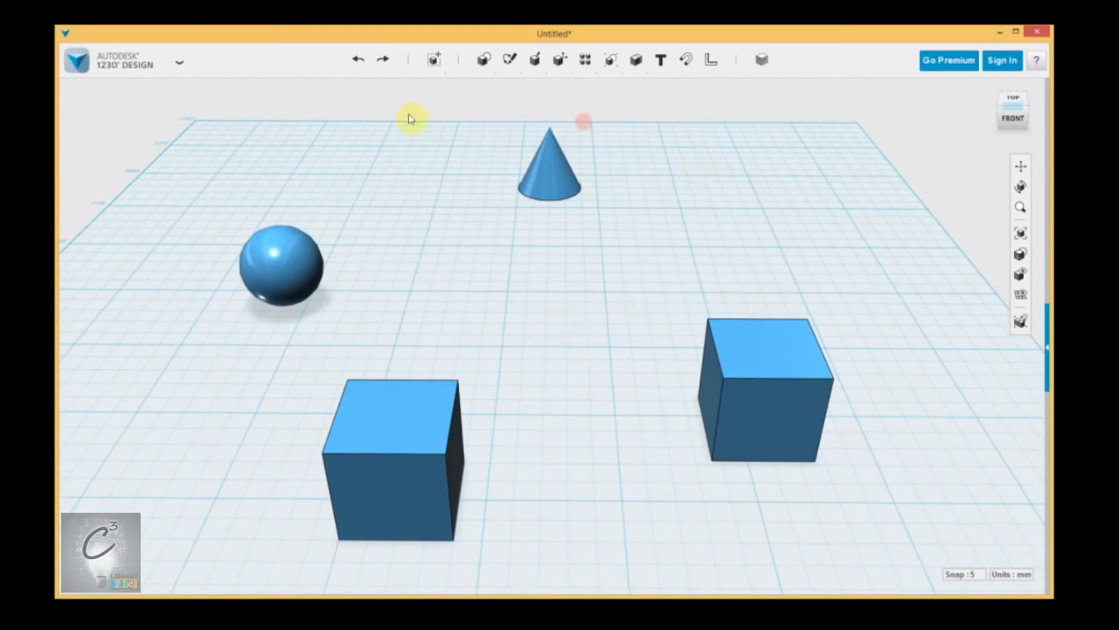
pyautogui.moveTo(101, 53)
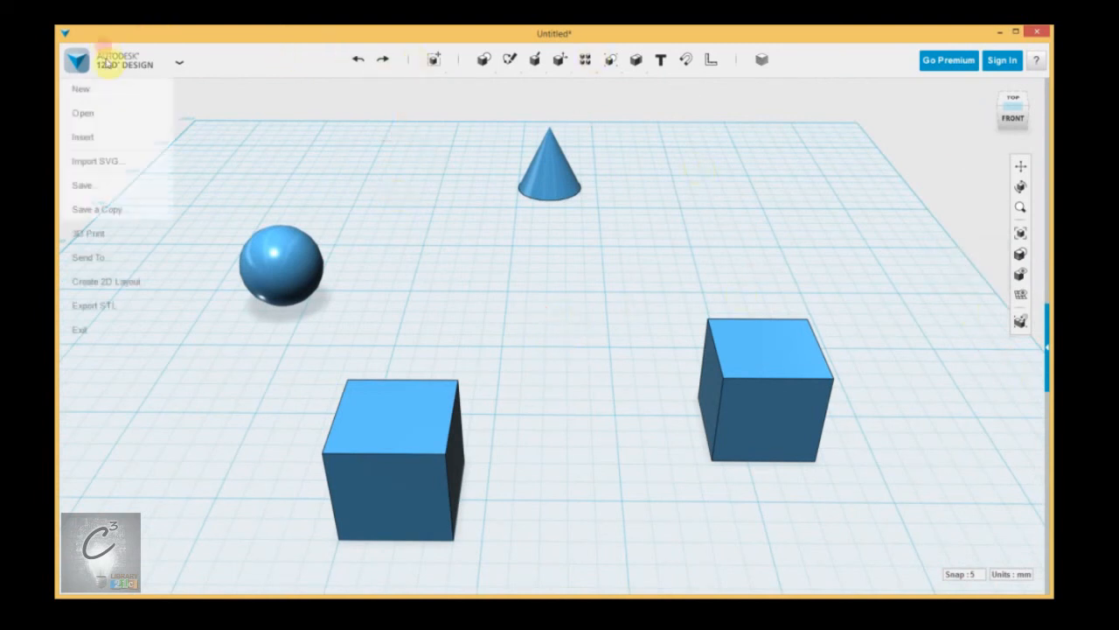
pyautogui.click(81, 332)
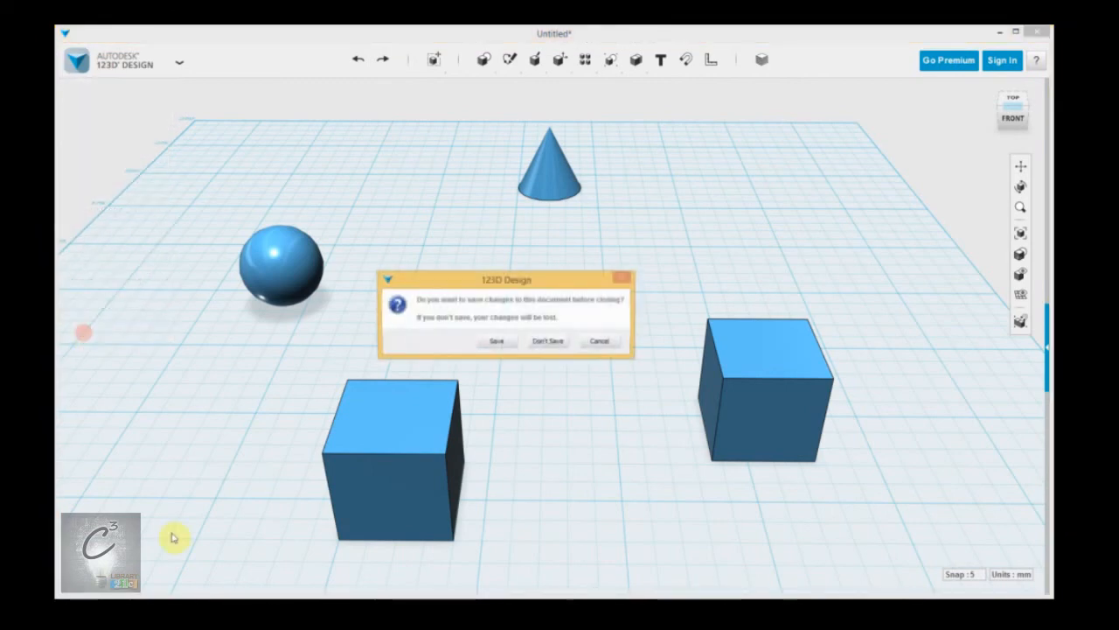
pyautogui.click(549, 342)
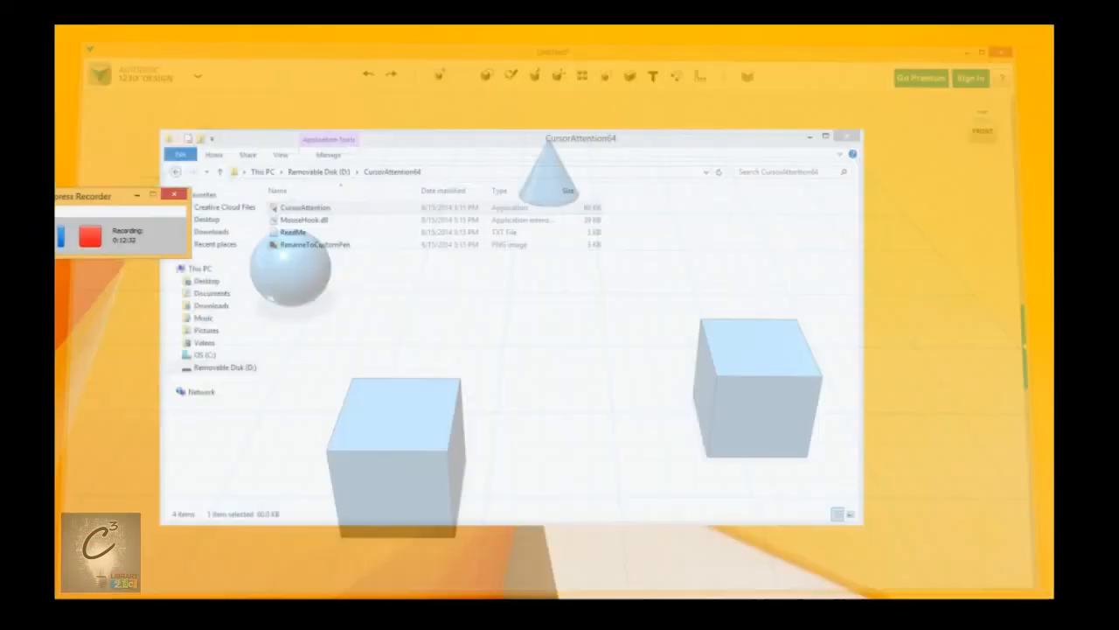